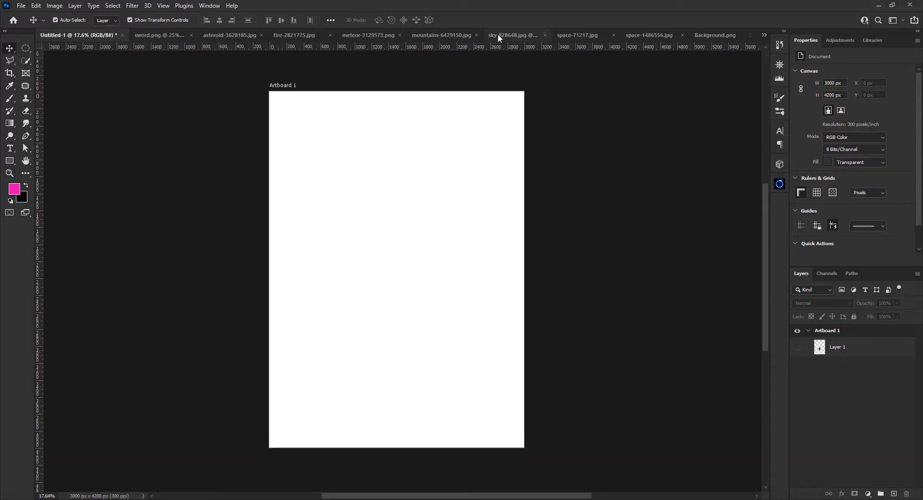
# Switch to the mountains-6479150.jpg document.
pyautogui.click(441, 36)
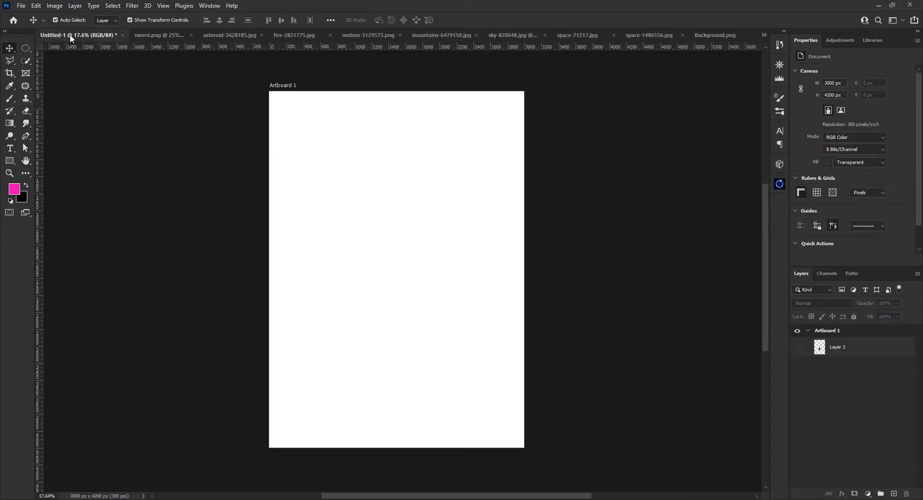
# Place the mountain photo into Untitled-1 and hide its sky with an inverted Quick Selection mask.
pyautogui.moveTo(403, 271); pyautogui.dragTo(420, 123)
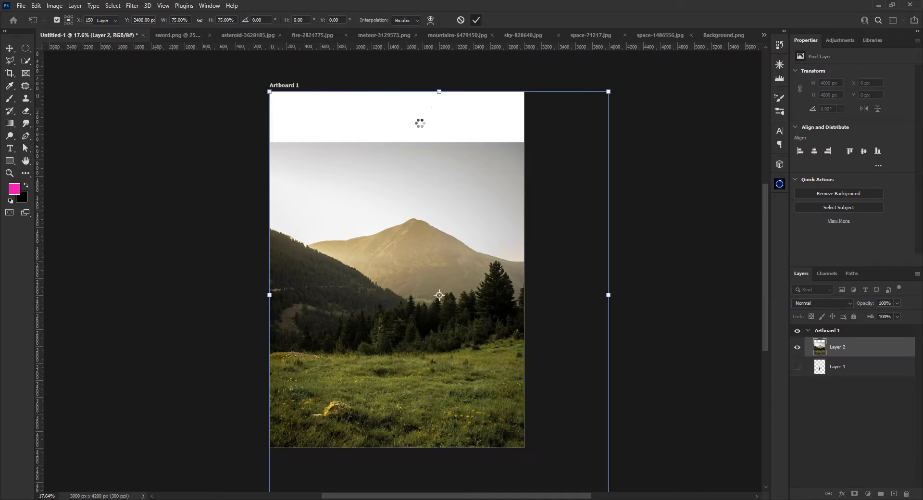
pyautogui.press('Return')
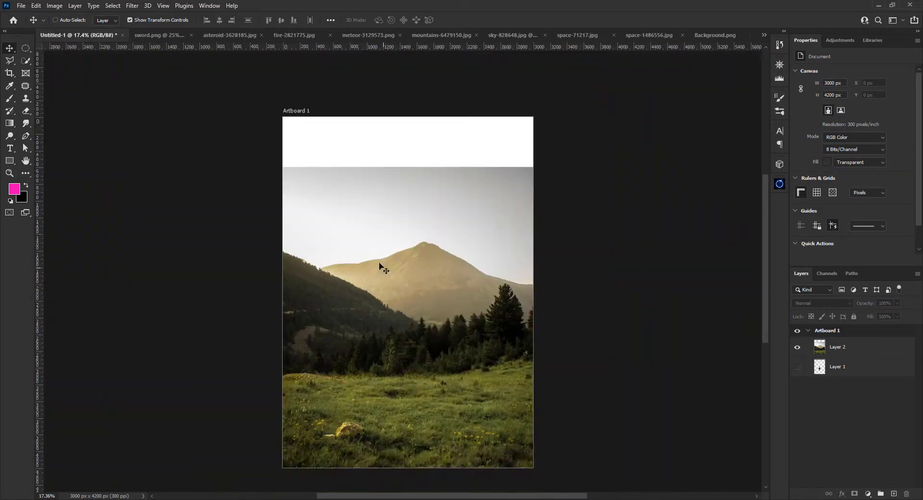
pyautogui.scroll(2, 379, 265)
pyautogui.press('w')
pyautogui.moveTo(407, 253); pyautogui.dragTo(357, 197)
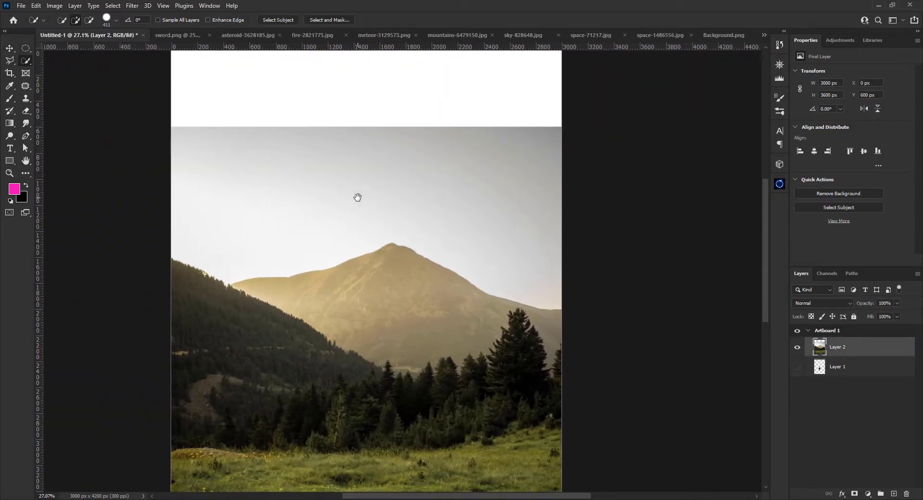
pyautogui.click(854, 493)
pyautogui.hotkey('ctrl', 'i')
pyautogui.scroll(3, 278, 303)
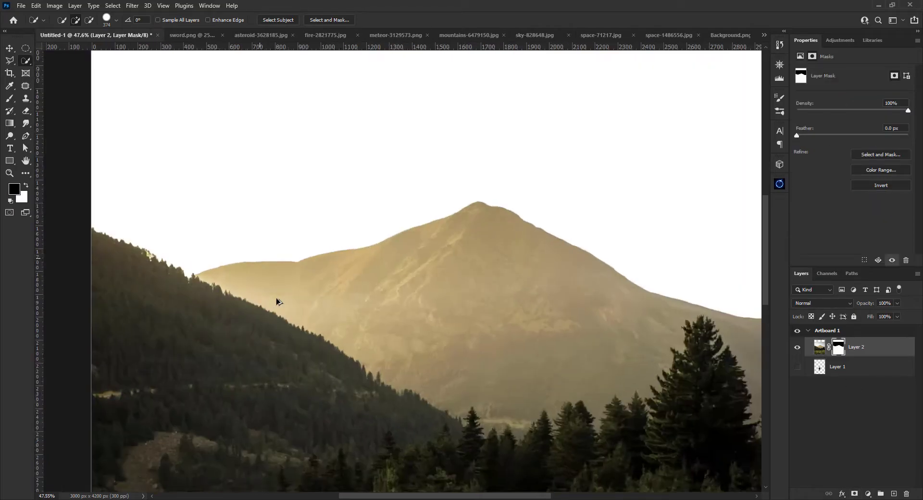
# Refine the tree-top mask edge with the Sampled brush, then add the starry sky photo and a Levels adjustment.
pyautogui.click(71, 19)
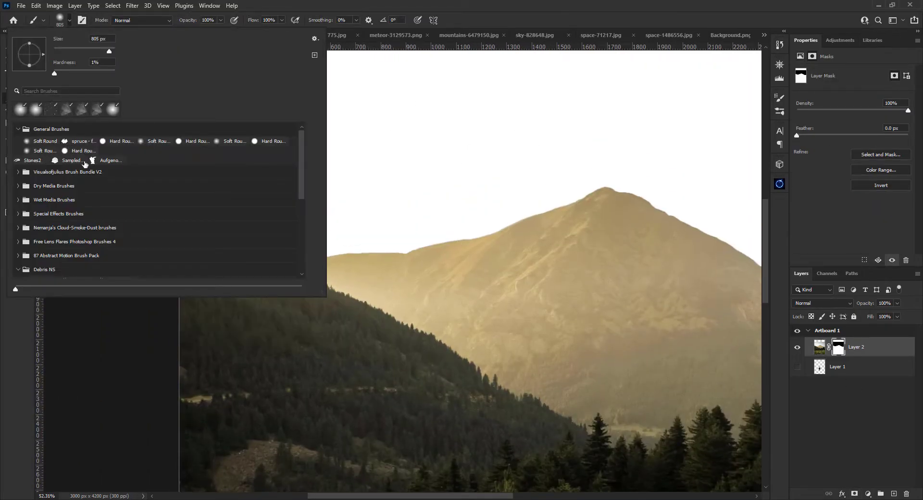
pyautogui.click(72, 161)
pyautogui.scroll(5, 232, 234)
pyautogui.moveTo(218, 218); pyautogui.dragTo(232, 235)
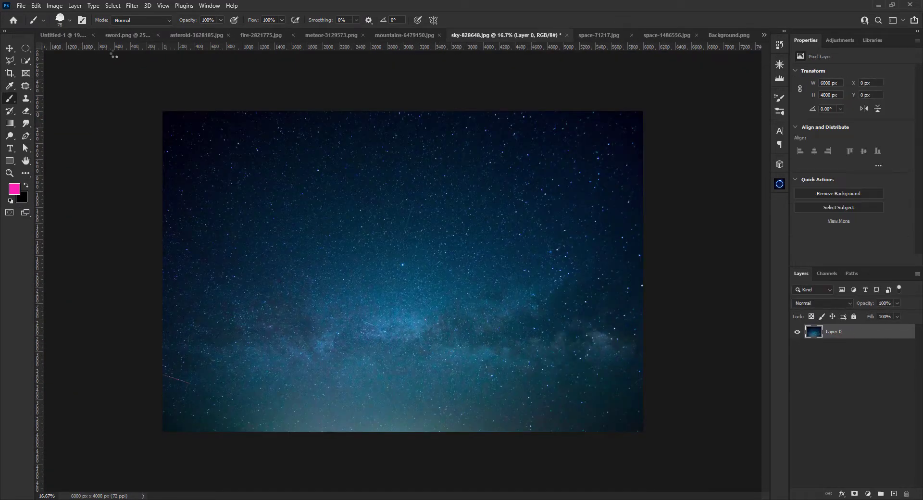
pyautogui.moveTo(826, 327); pyautogui.dragTo(58, 32)
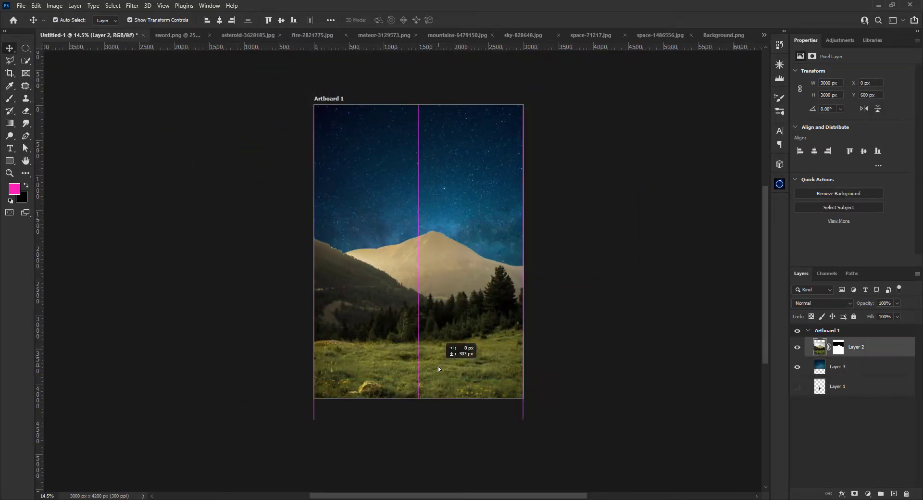
pyautogui.click(862, 362)
# Darken the mountain with a clipped Levels 1 and the sky with a clipped Levels 2.
pyautogui.moveTo(909, 169); pyautogui.dragTo(847, 169)
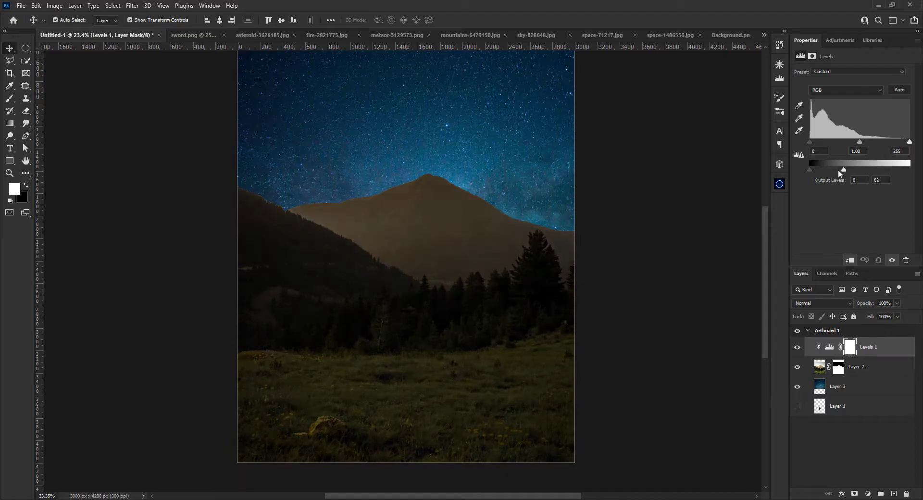
pyautogui.hotkey('ctrl', 'alt', 'g')
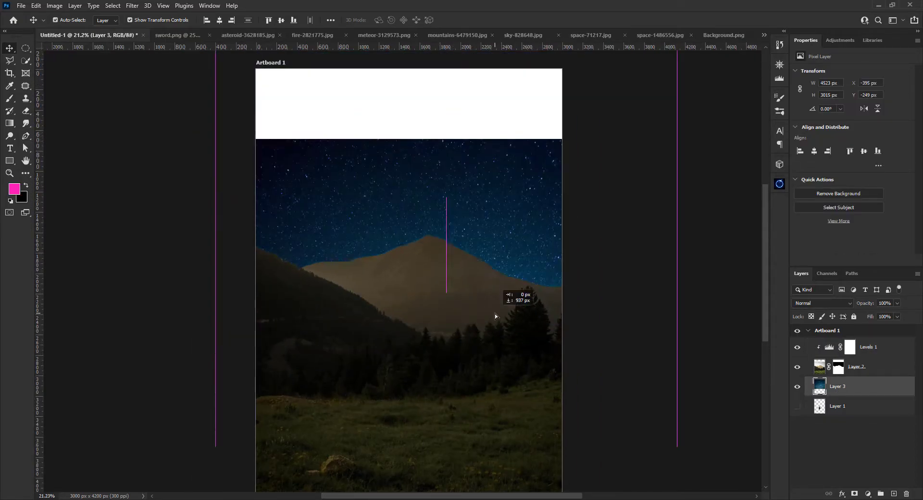
pyautogui.click(862, 361)
pyautogui.hotkey('ctrl', 'alt', 'g')
pyautogui.moveTo(860, 142); pyautogui.dragTo(869, 142)
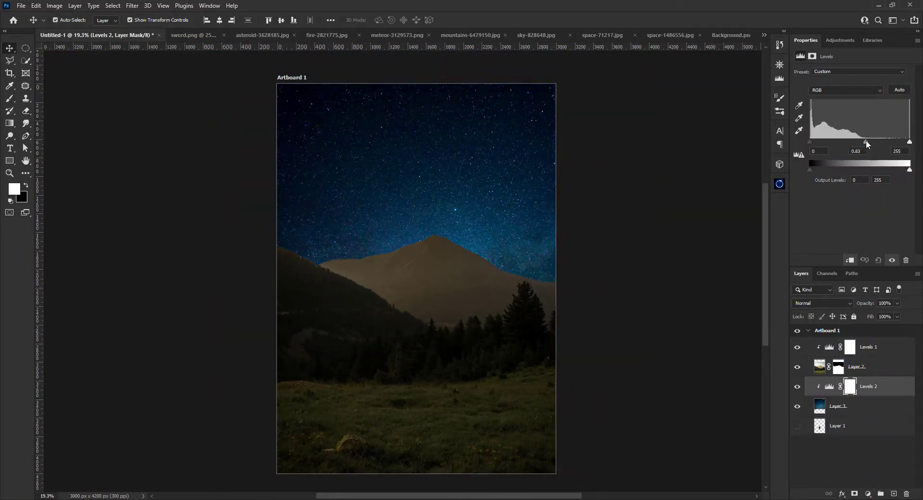
pyautogui.moveTo(811, 142); pyautogui.dragTo(814, 142)
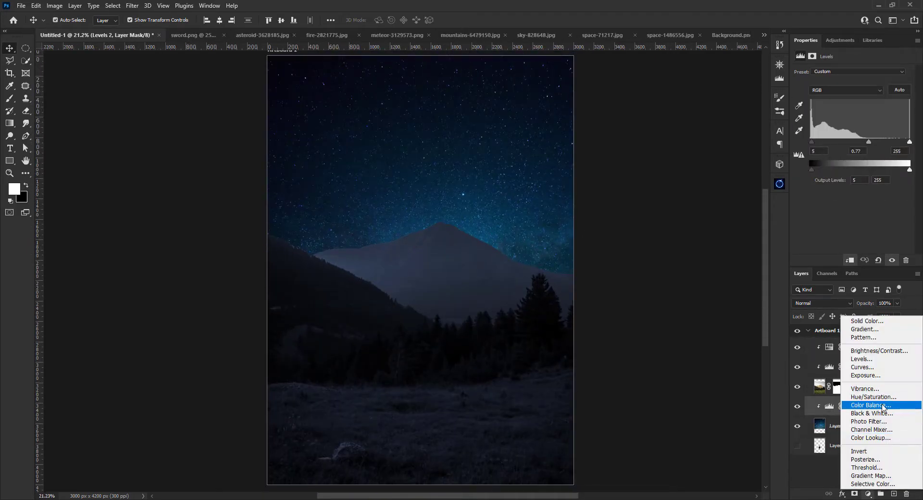
# Cool the sky with Color Balance and paint the Levels 1 mask black to brighten the peak.
pyautogui.click(870, 405)
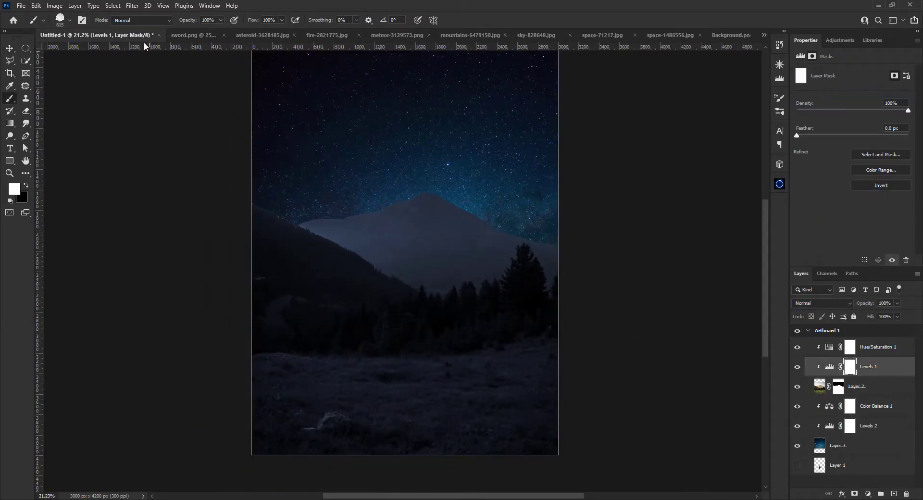
pyautogui.press('x')
pyautogui.moveTo(317, 217); pyautogui.dragTo(491, 196)
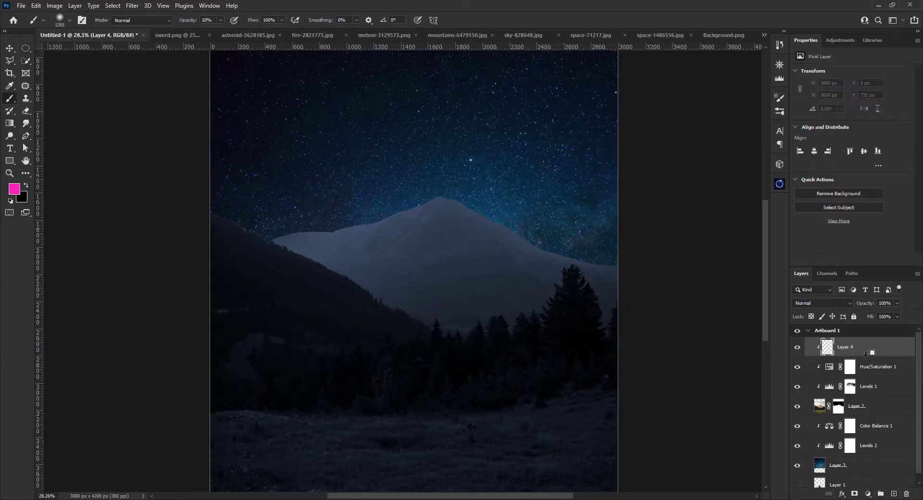
# Sample a dark blue from the scene and paint it as haze over the mountains with a smaller brush.
pyautogui.moveTo(389, 200); pyautogui.dragTo(472, 202)
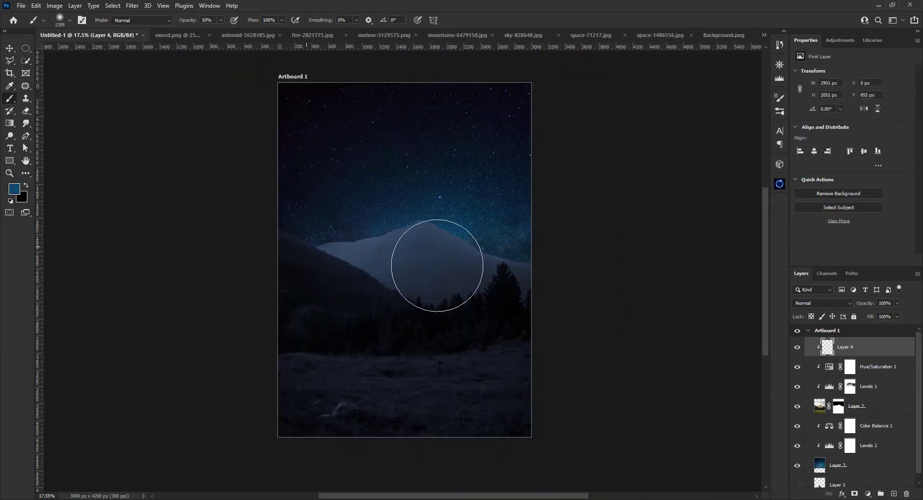
pyautogui.scroll(2, 429, 267)
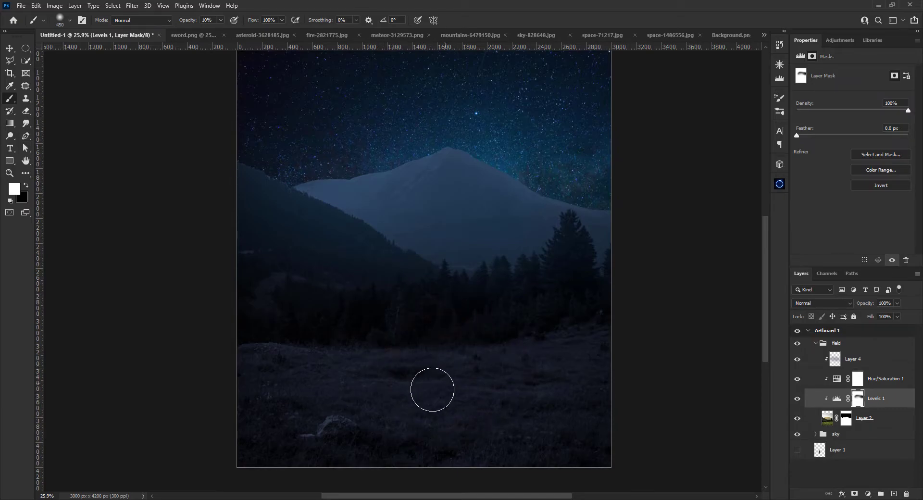
pyautogui.scroll(2, 456, 394)
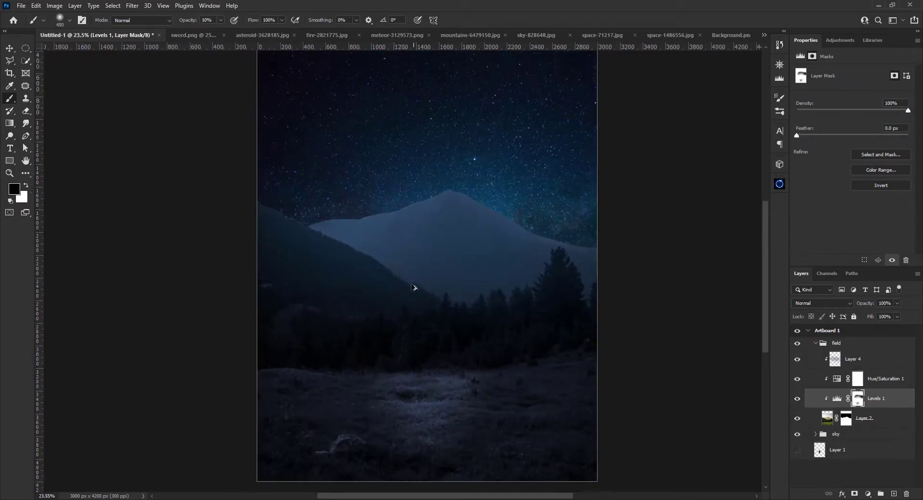
pyautogui.hotkey('alt', '[')
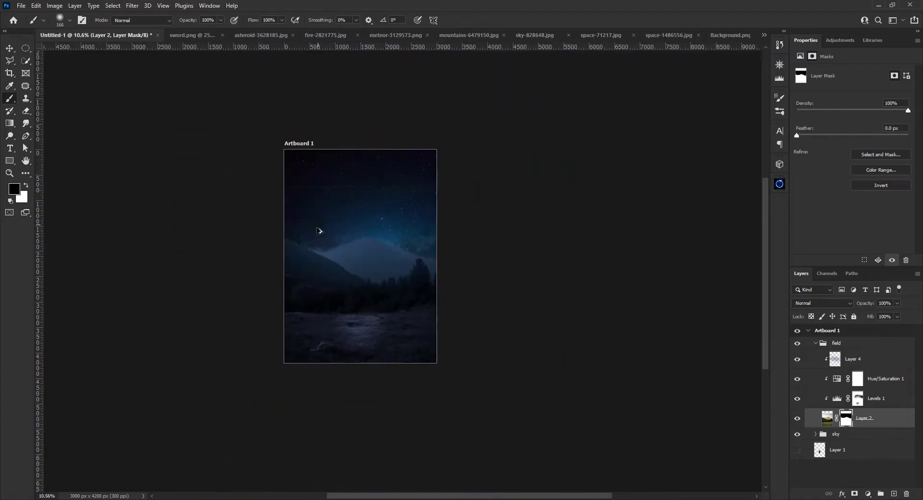
pyautogui.scroll(1, 408, 182)
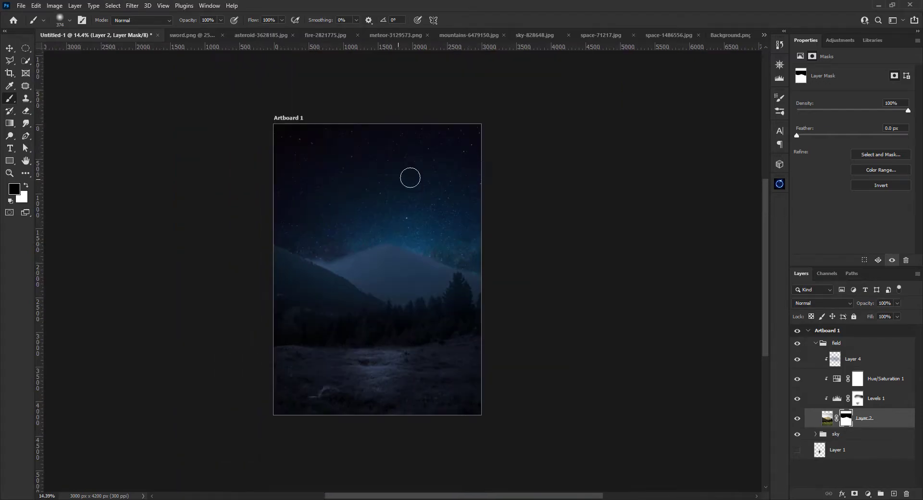
pyautogui.scroll(3, 312, 302)
pyautogui.scroll(2, 419, 288)
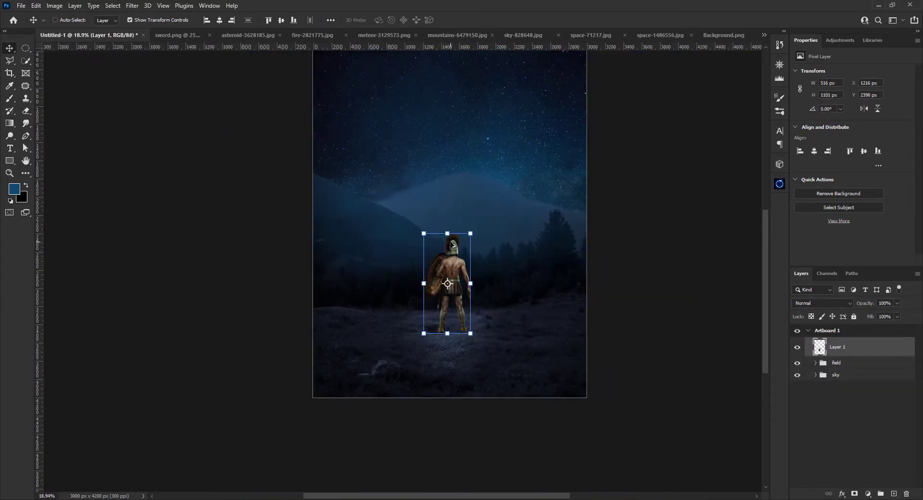
# Shrink the warrior into the meadow and mask his feet with a grass-shaped brush.
pyautogui.moveTo(453, 245); pyautogui.dragTo(456, 263)
pyautogui.click(475, 20)
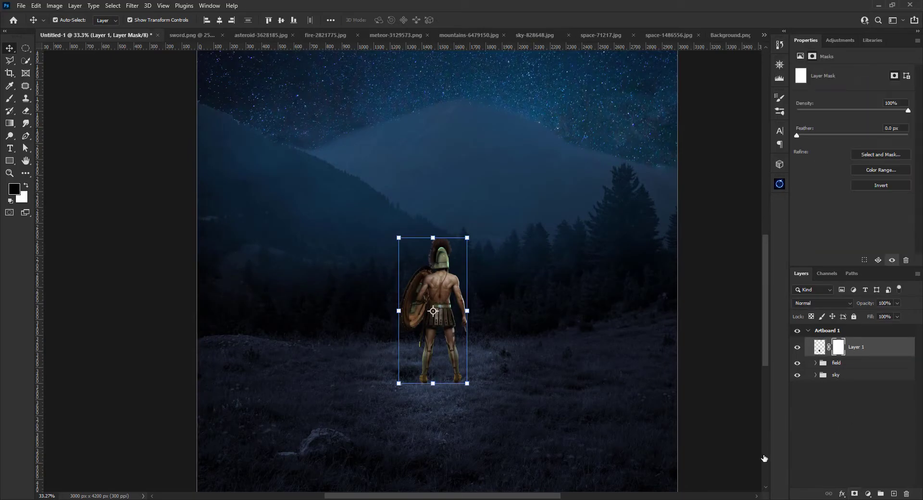
pyautogui.doubleClick(259, 236)
pyautogui.scroll(5, 397, 373)
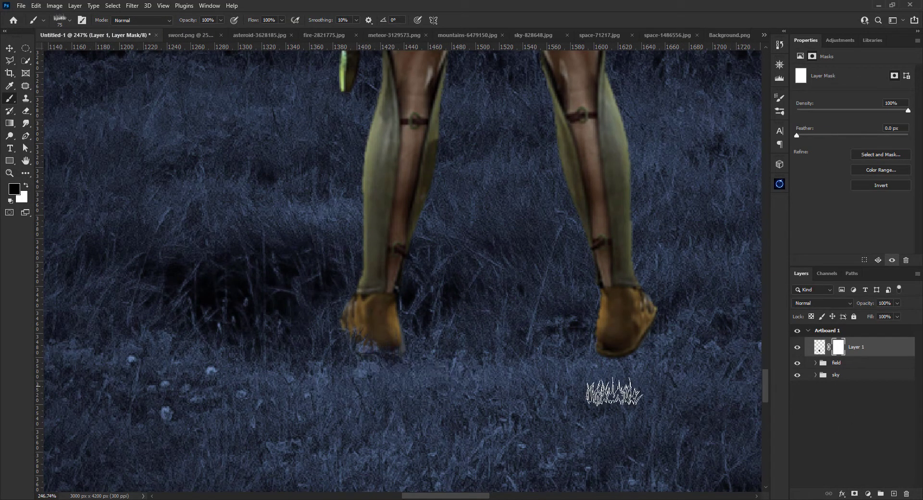
# Add a new layer below the warrior and paint a shadow with an oval-tilted brush tip.
pyautogui.hotkey('ctrl', 'shift', 'alt', 'n')
pyautogui.click(69, 20)
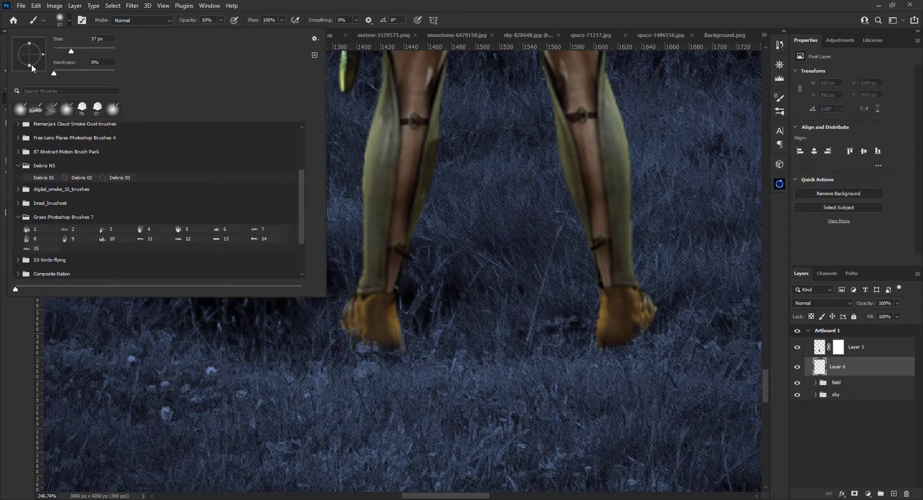
pyautogui.moveTo(38, 56); pyautogui.dragTo(34, 50)
pyautogui.click(59, 20)
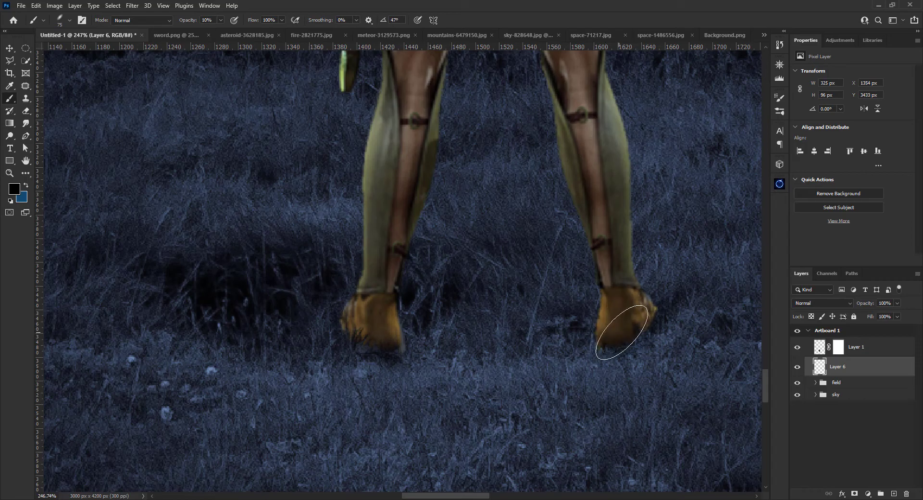
pyautogui.scroll(-10, 653, 372)
pyautogui.scroll(3, 653, 373)
# Paint a second, masked shadow layer with the Soft Round brush and add Levels 3 for the warrior.
pyautogui.hotkey('ctrl', 'shift', 'alt', 'n')
pyautogui.scroll(2, 653, 373)
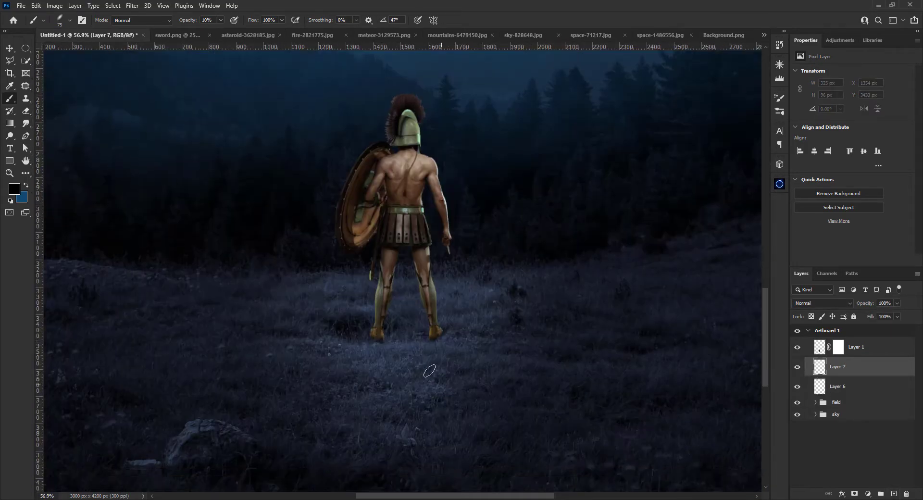
pyautogui.scroll(-1, 653, 373)
pyautogui.click(60, 20)
pyautogui.scroll(-2, 98, 124)
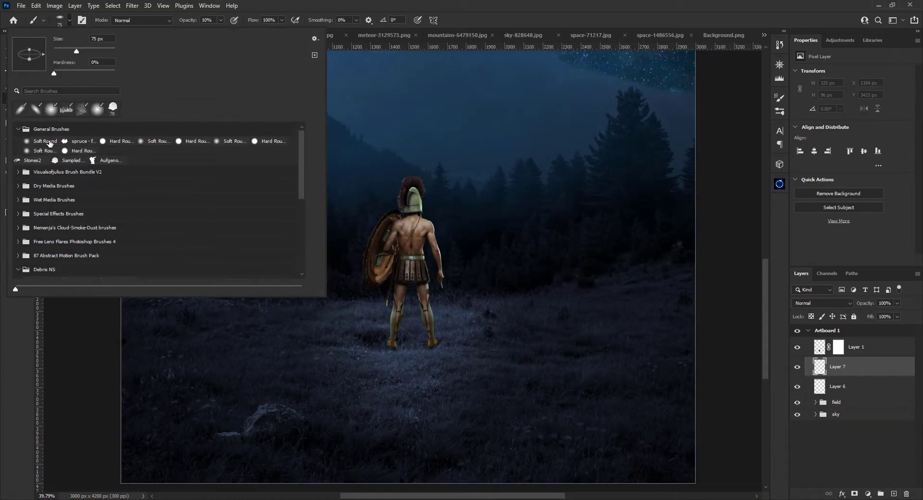
pyautogui.doubleClick(98, 140)
pyautogui.scroll(-2, 420, 370)
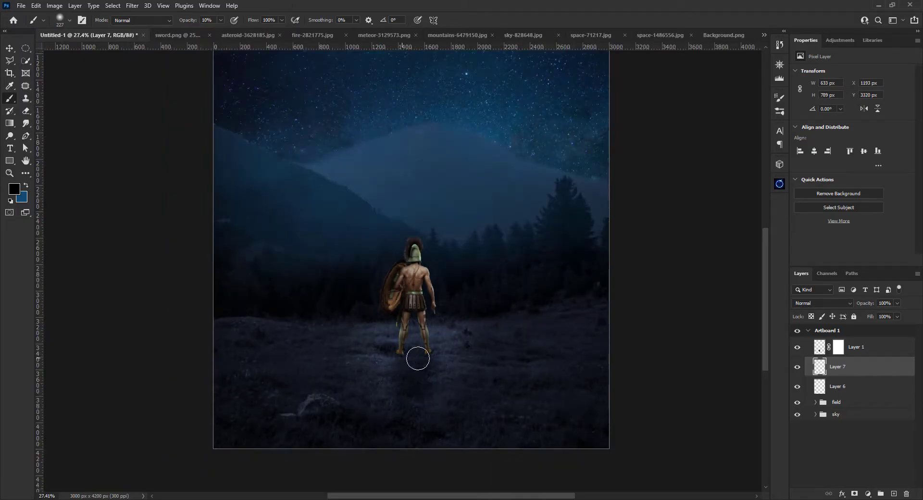
pyautogui.scroll(3, 418, 359)
pyautogui.scroll(-1, 406, 365)
pyautogui.click(854, 494)
pyautogui.scroll(-2, 437, 368)
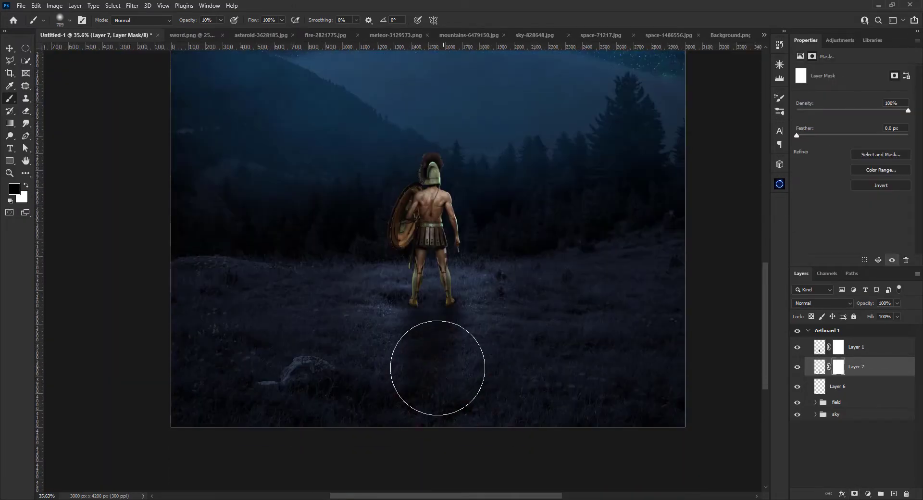
pyautogui.press('x')
pyautogui.click(856, 346)
# Darken the warrior by lowering the output levels on a clipped Levels 3.
pyautogui.click(867, 494)
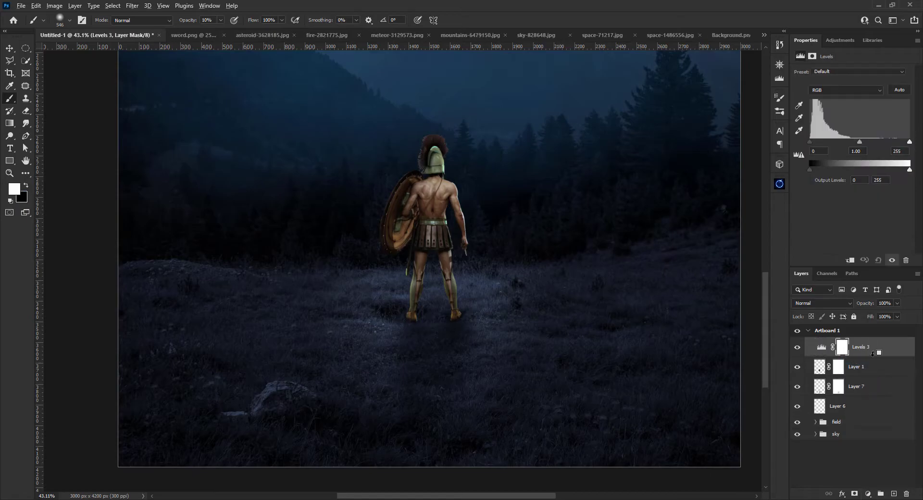
pyautogui.scroll(-2, 641, 316)
pyautogui.moveTo(642, 316); pyautogui.dragTo(558, 340)
pyautogui.moveTo(810, 169); pyautogui.dragTo(814, 170)
pyautogui.moveTo(910, 169); pyautogui.dragTo(849, 169)
pyautogui.scroll(2, 608, 363)
# Add a clipped Color Balance shifting the warrior's midtones toward blue.
pyautogui.click(867, 494)
pyautogui.click(860, 369)
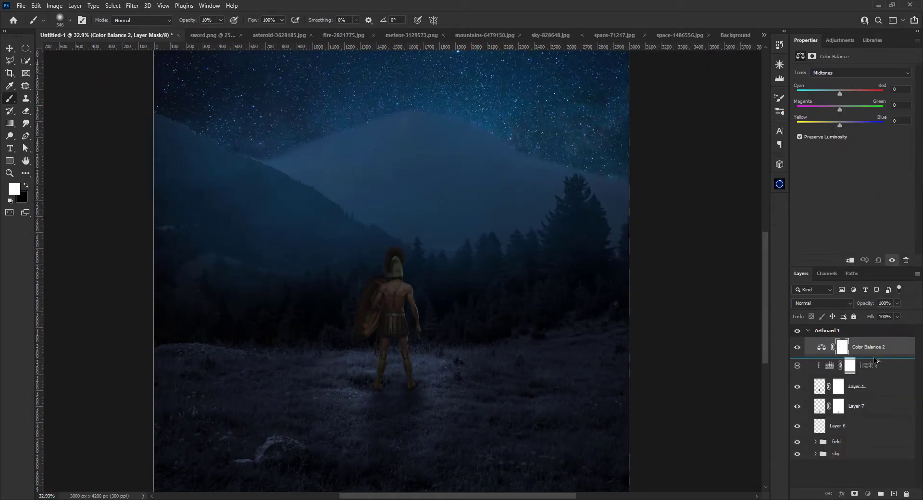
pyautogui.scroll(-3, 442, 331)
pyautogui.moveTo(840, 125); pyautogui.dragTo(849, 125)
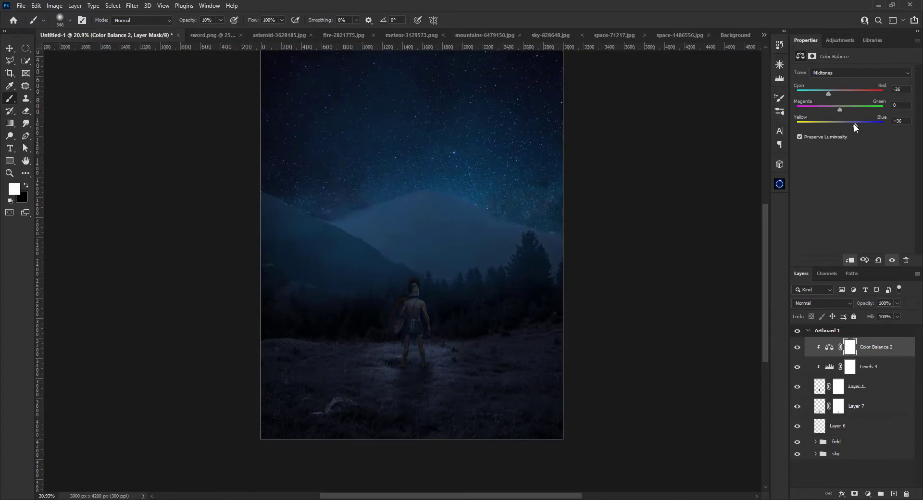
pyautogui.scroll(3, 413, 337)
# Paint the Levels 3 mask with a small brush to reveal rim light along the warrior's arm.
pyautogui.click(850, 366)
pyautogui.press('0')
pyautogui.scroll(4, 428, 243)
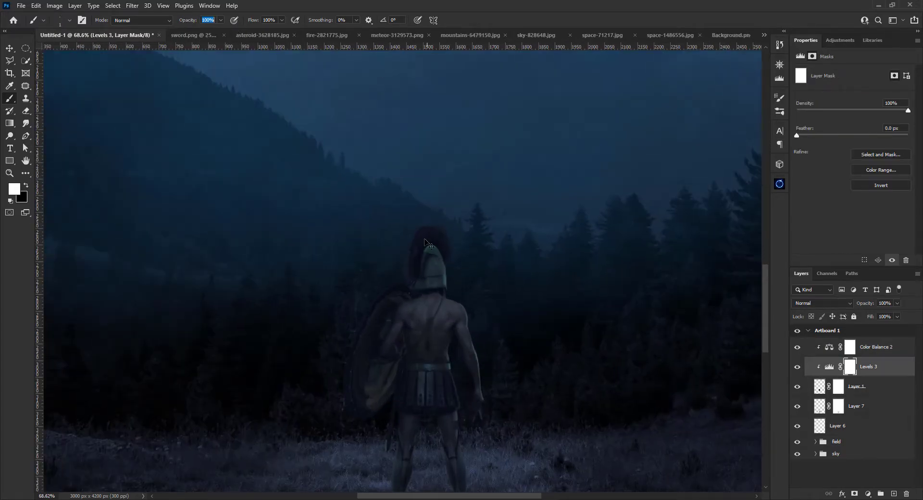
pyautogui.scroll(3, 427, 243)
pyautogui.scroll(2, 376, 221)
pyautogui.press('[')
pyautogui.press('[')
pyautogui.press('[')
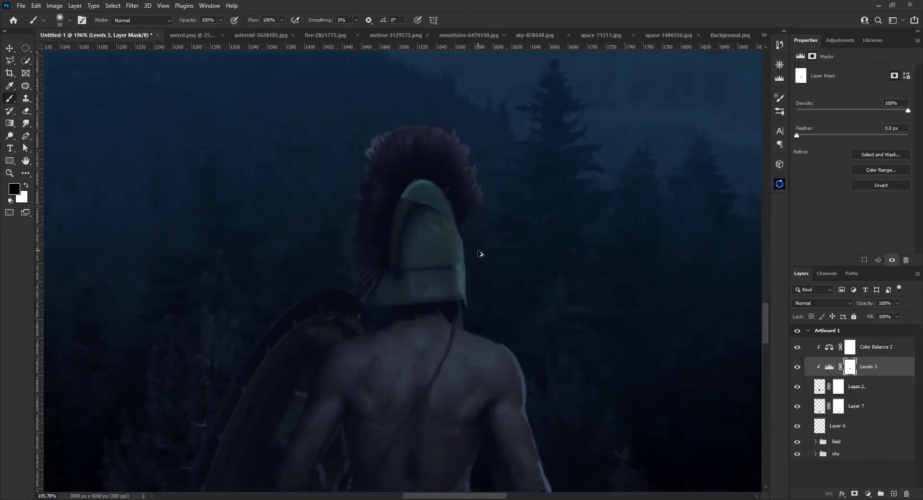
pyautogui.moveTo(461, 231); pyautogui.dragTo(539, 399)
pyautogui.moveTo(534, 212); pyautogui.dragTo(572, 384)
pyautogui.scroll(-3, 577, 336)
pyautogui.scroll(2, 489, 130)
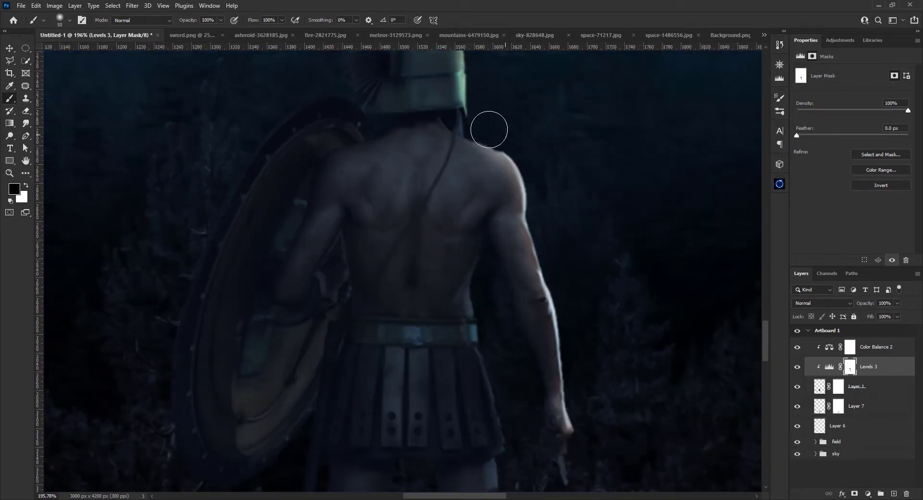
pyautogui.scroll(2, 497, 127)
# Finish the rim-light mask, toggling white and black, and group the warrior's layers down to Layer 6.
pyautogui.press(']')
pyautogui.press('x')
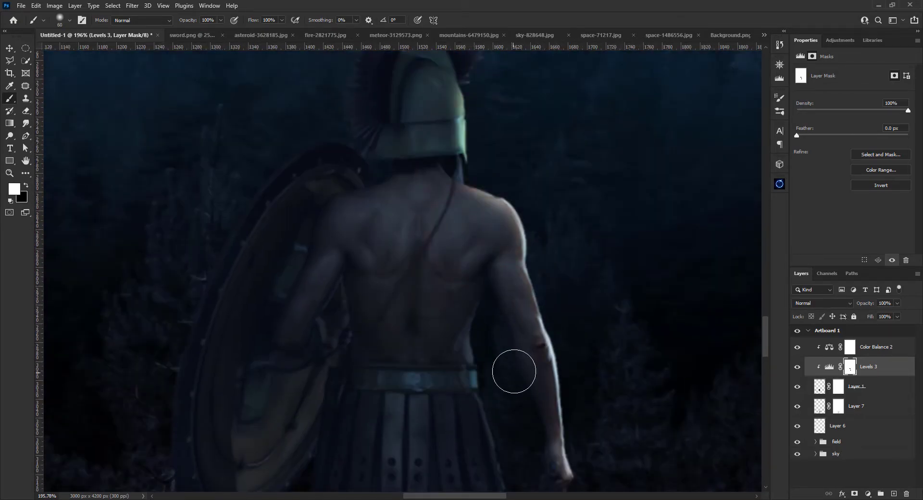
pyautogui.scroll(4, 435, 235)
pyautogui.scroll(2, 420, 220)
pyautogui.press('x')
pyautogui.scroll(2, 492, 200)
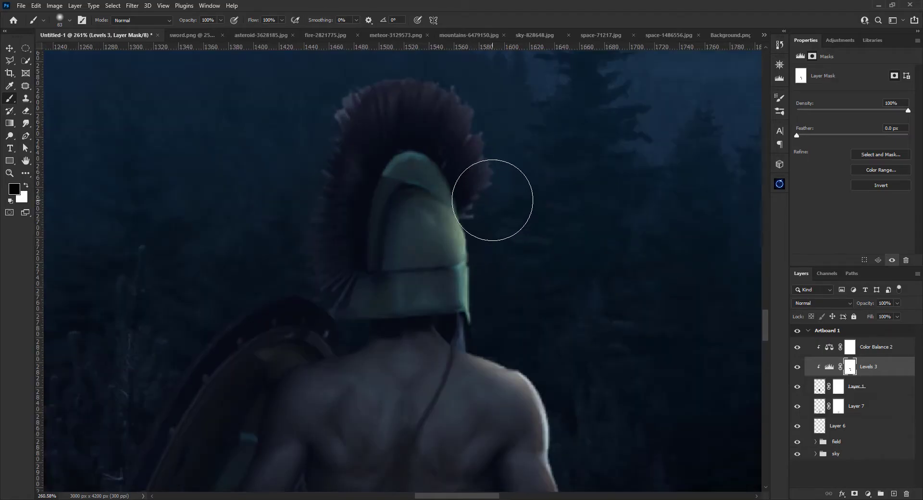
pyautogui.scroll(-5, 402, 187)
pyautogui.scroll(-4, 525, 274)
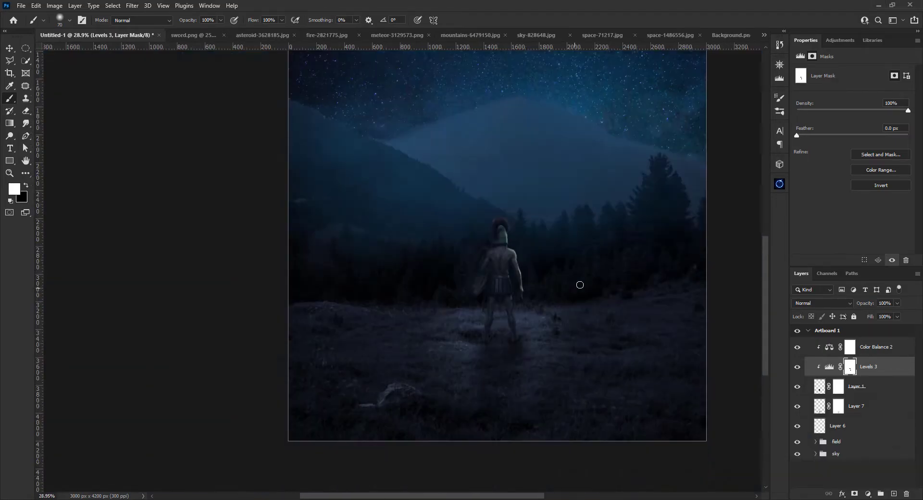
pyautogui.scroll(-2, 577, 274)
pyautogui.scroll(1, 573, 266)
pyautogui.keyDown('shift'); pyautogui.click(856, 426); pyautogui.keyUp('shift')
pyautogui.hotkey('ctrl', 'g')
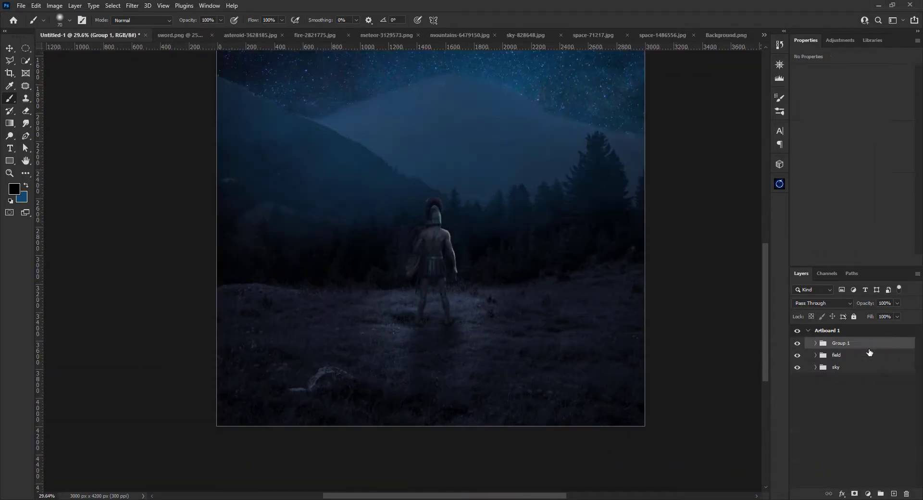
# Place the Daco_18375 tree image from Resources and shrink it toward the lower-left.
pyautogui.hotkey('ctrl', 'shift', 'alt', 'n')
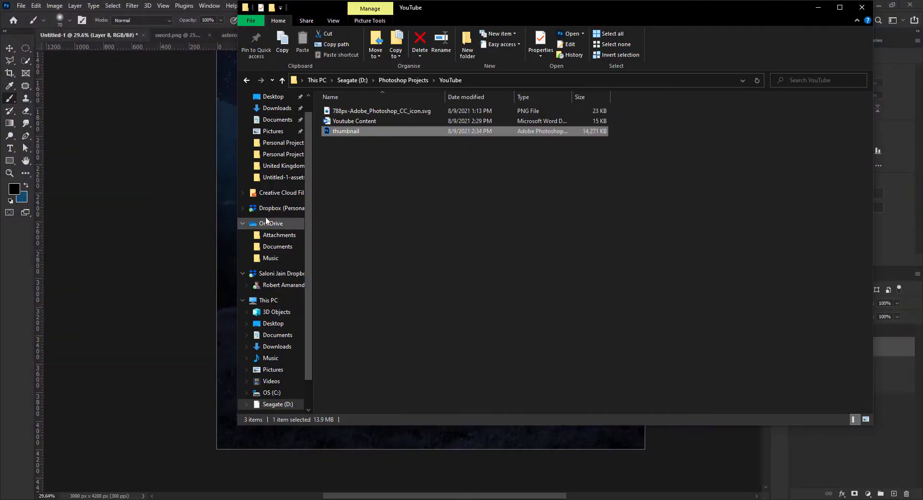
pyautogui.doubleClick(463, 192)
pyautogui.scroll(-5, 464, 197)
pyautogui.scroll(5, 464, 197)
pyautogui.moveTo(387, 317); pyautogui.dragTo(208, 276)
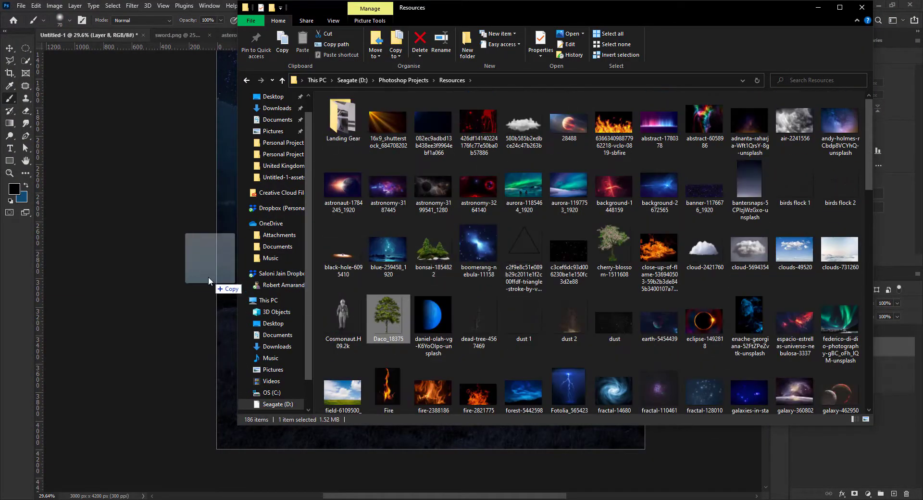
pyautogui.press('Return')
pyautogui.hotkey('ctrl', 't')
pyautogui.moveTo(384, 177); pyautogui.dragTo(308, 346)
# Warp the tree into the bottom-left corner, mirror a copy to the right, then merge and group them.
pyautogui.click(431, 19)
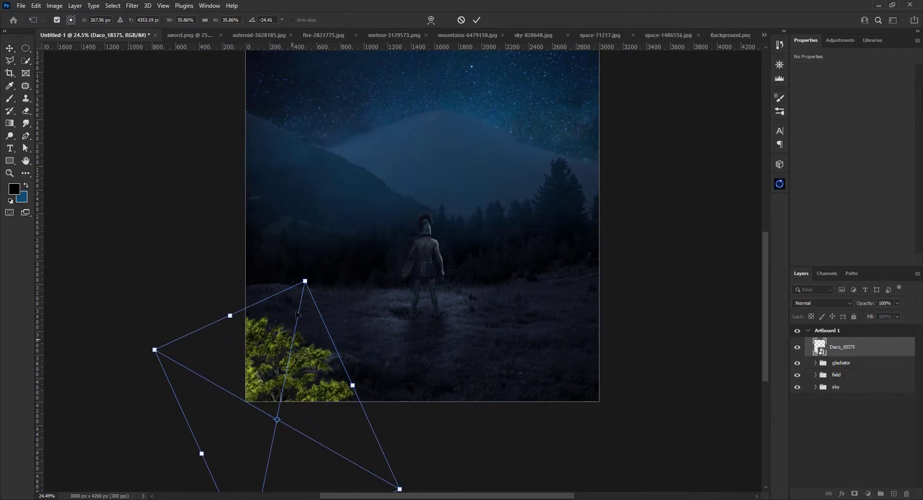
pyautogui.moveTo(217, 306); pyautogui.dragTo(269, 336)
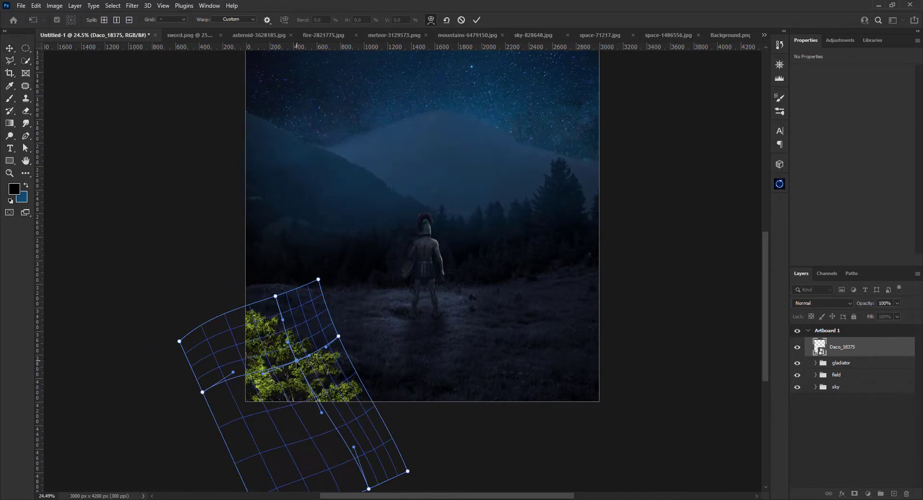
pyautogui.press('Return')
pyautogui.moveTo(348, 351); pyautogui.dragTo(550, 370)
pyautogui.hotkey('ctrl', 't')
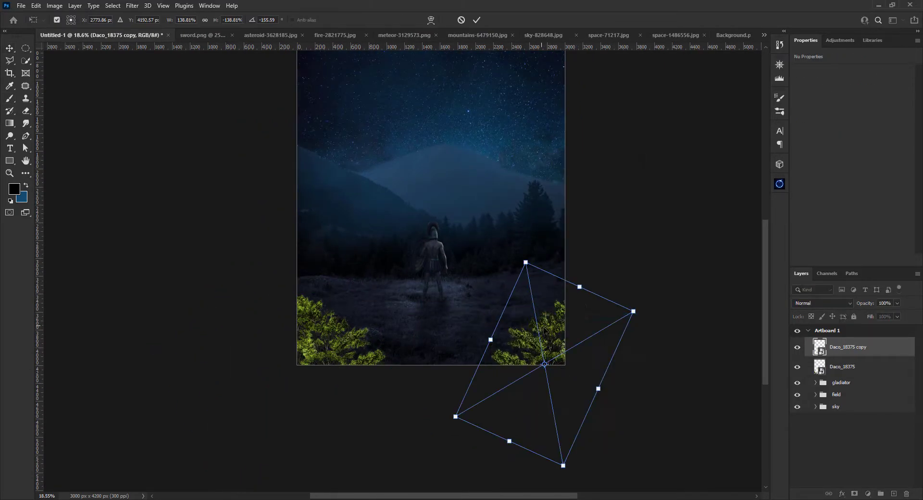
pyautogui.press('Return')
pyautogui.hotkey('ctrl', 'e')
pyautogui.hotkey('ctrl', 'g')
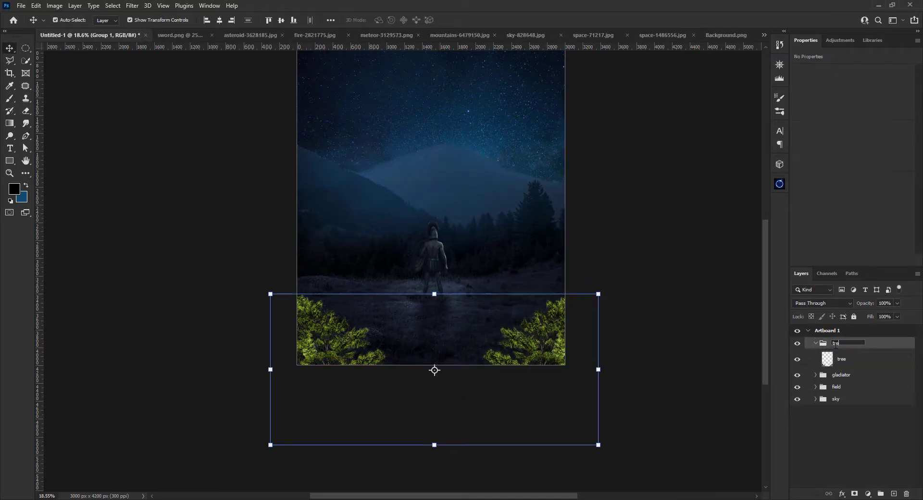
# Darken the trees with a clipped Levels (output 18) and push them blue with Color Balance.
pyautogui.click(867, 493)
pyautogui.click(836, 370)
pyautogui.click(850, 260)
pyautogui.moveTo(910, 169); pyautogui.dragTo(811, 175)
pyautogui.click(872, 411)
pyautogui.moveTo(840, 123); pyautogui.dragTo(879, 125)
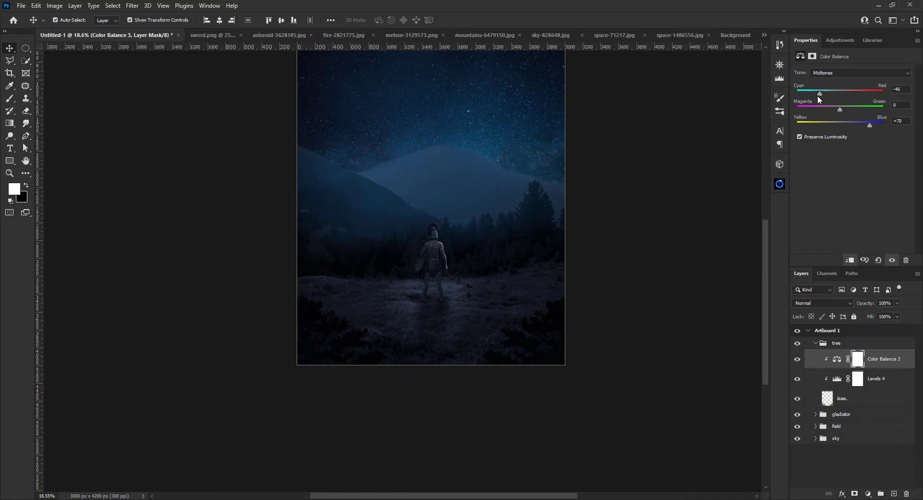
# Apply a filter to the tree layer and collapse the tree group.
pyautogui.click(837, 398)
pyautogui.click(133, 5)
pyautogui.click(279, 178)
pyautogui.press('Return')
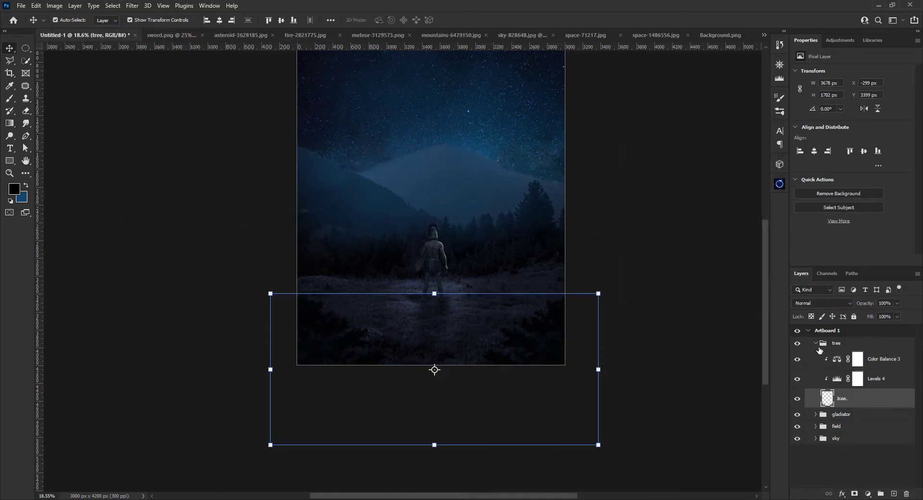
pyautogui.click(816, 343)
pyautogui.scroll(-3, 448, 261)
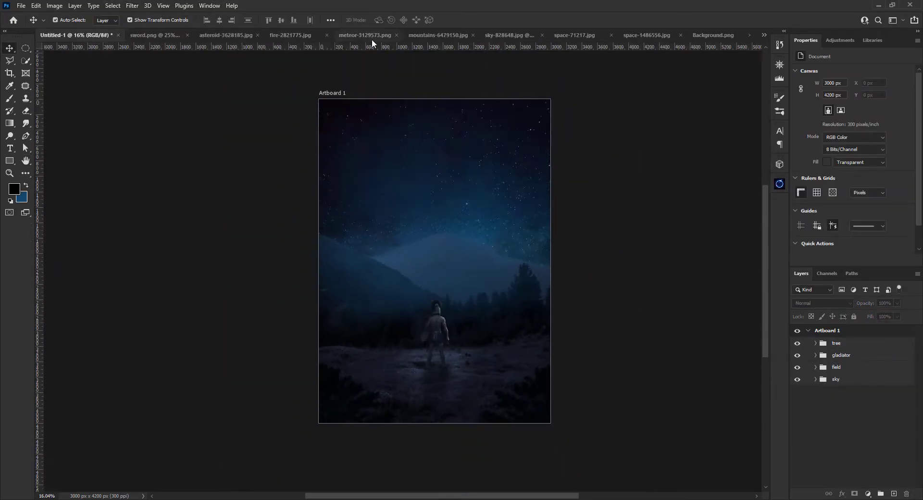
pyautogui.click(371, 39)
# Paste the meteor into the composite, rotated, enlarged and warped so its tail streaks up the sky.
pyautogui.hotkey('ctrl', 'a')
pyautogui.hotkey('ctrl', 'c')
pyautogui.click(77, 35)
pyautogui.hotkey('ctrl', 'v')
pyautogui.hotkey('ctrl', 't')
pyautogui.keyDown('alt'); pyautogui.scroll(2, 536, 213); pyautogui.keyUp('alt')
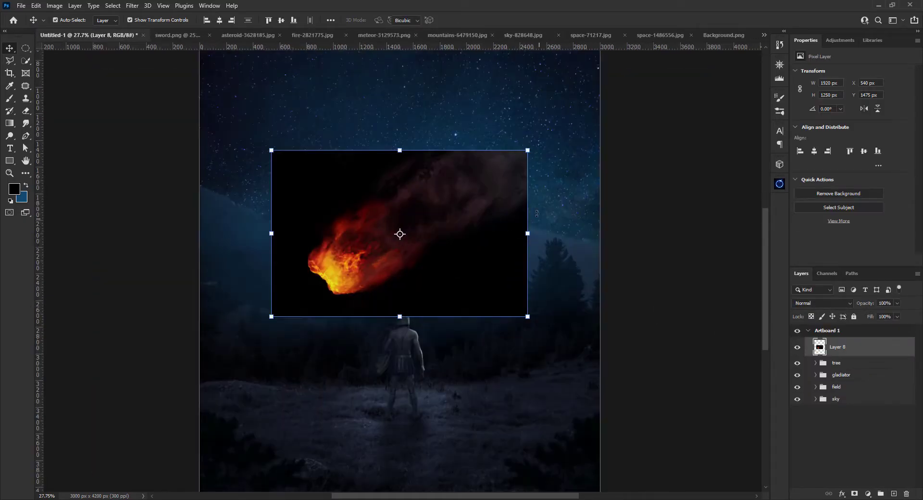
pyautogui.moveTo(536, 213); pyautogui.dragTo(518, 161)
pyautogui.moveTo(404, 187); pyautogui.dragTo(443, 148)
pyautogui.scroll(-2, 491, 111)
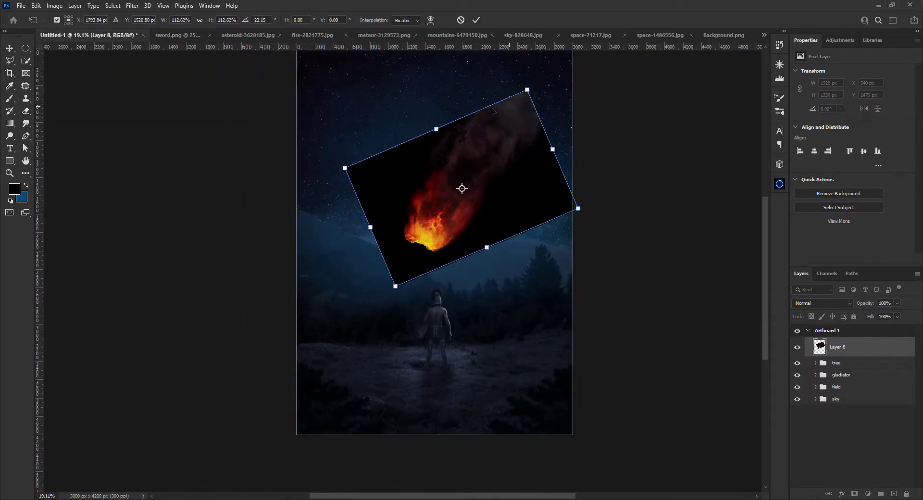
pyautogui.scroll(2, 491, 111)
pyautogui.moveTo(527, 129); pyautogui.dragTo(517, 93)
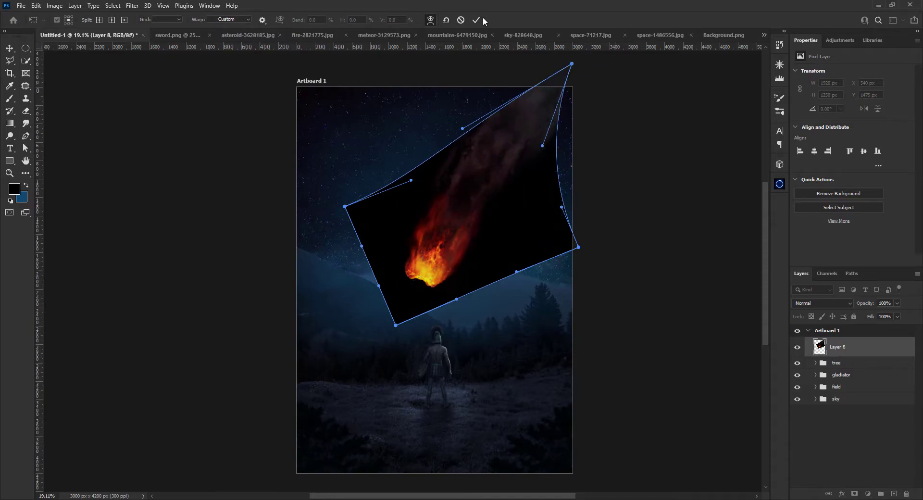
pyautogui.click(476, 19)
# Blend the meteor with Screen, mask it, and set its duplicate to Linear Dodge (Add).
pyautogui.click(822, 303)
pyautogui.click(812, 366)
pyautogui.click(854, 493)
pyautogui.press('b')
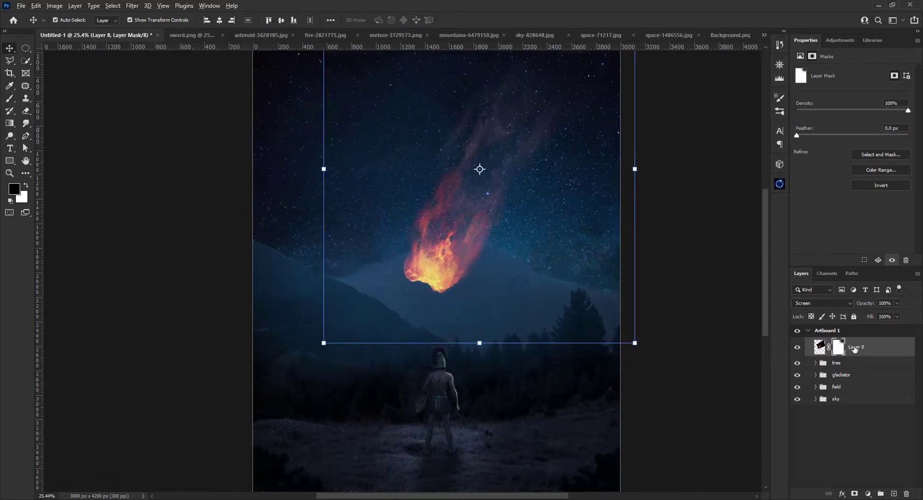
pyautogui.click(822, 303)
pyautogui.click(814, 355)
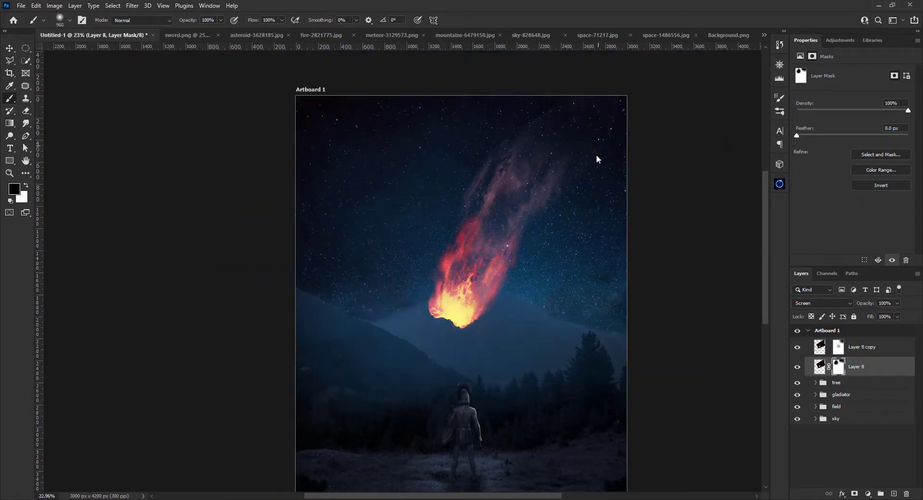
pyautogui.click(402, 36)
# Paste the fireball from the space image into the composite document.
pyautogui.click(476, 35)
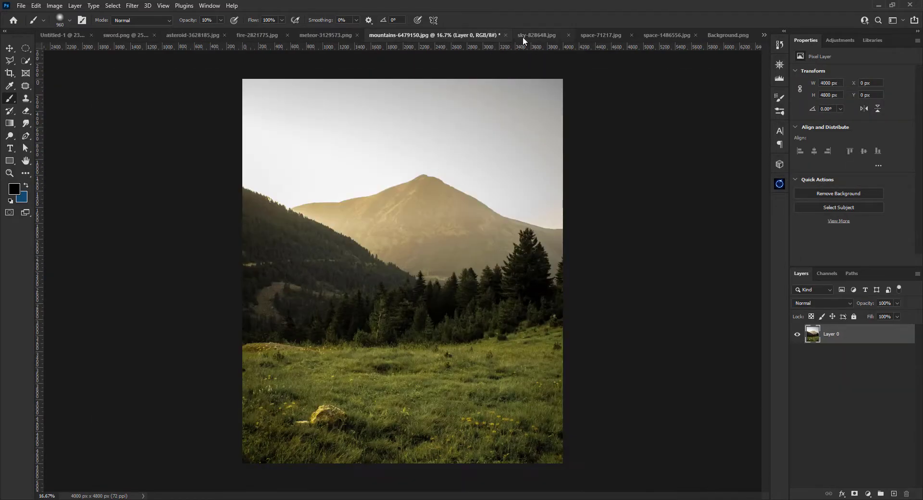
pyautogui.click(523, 36)
pyautogui.click(563, 35)
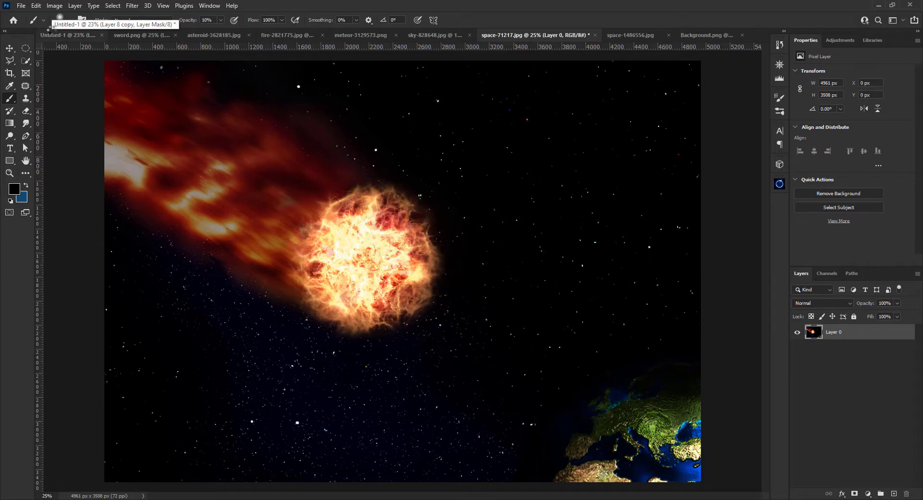
pyautogui.click(86, 35)
pyautogui.hotkey('ctrl', 'v')
# Flip the fireball horizontally, move it over the comet, and blend it with Screen.
pyautogui.hotkey('ctrl', 't')
pyautogui.rightClick(548, 305)
pyautogui.click(571, 489)
pyautogui.moveTo(553, 385)
pyautogui.mouseDown()
pyautogui.moveTo(422, 257)
pyautogui.moveTo(447, 256)
pyautogui.moveTo(475, 238)
pyautogui.mouseUp()
pyautogui.hotkey('alt', 'shift', 's')
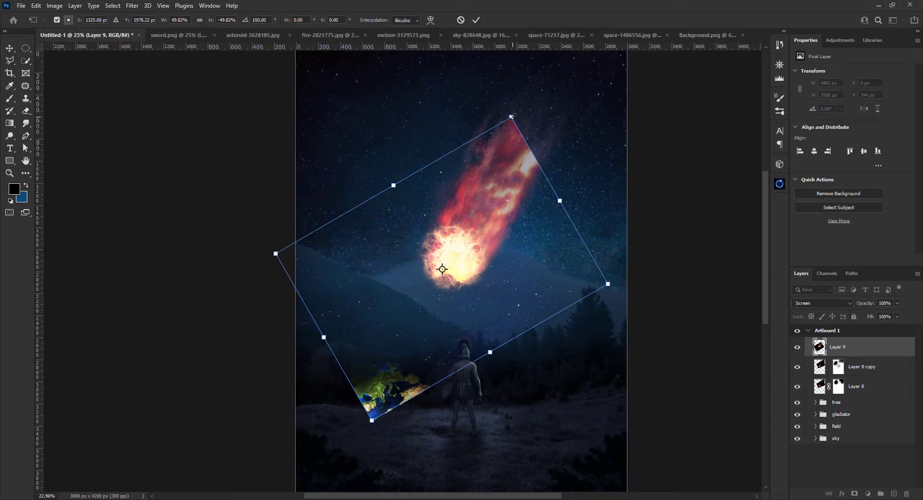
# Warp the fireball, then mask out the stray Earth and hard edges with a brush.
pyautogui.click(431, 19)
pyautogui.click(476, 20)
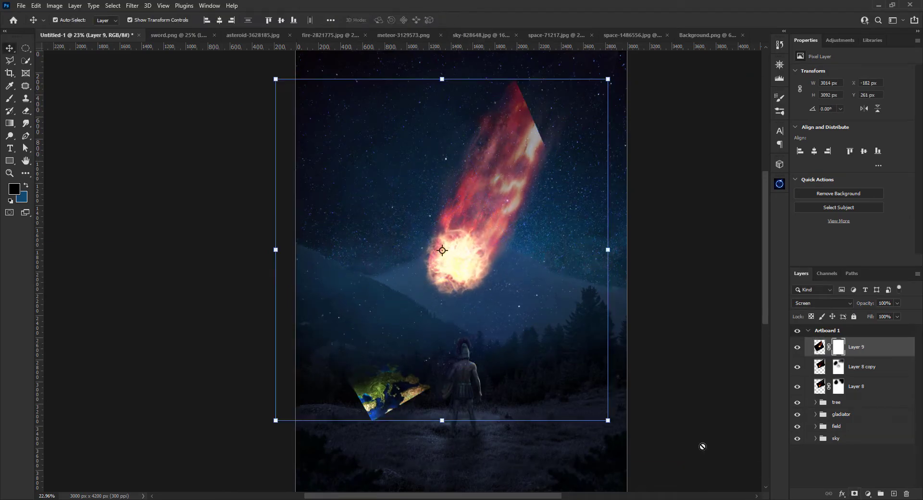
pyautogui.click(854, 494)
pyautogui.press('b')
pyautogui.moveTo(476, 110); pyautogui.dragTo(526, 194)
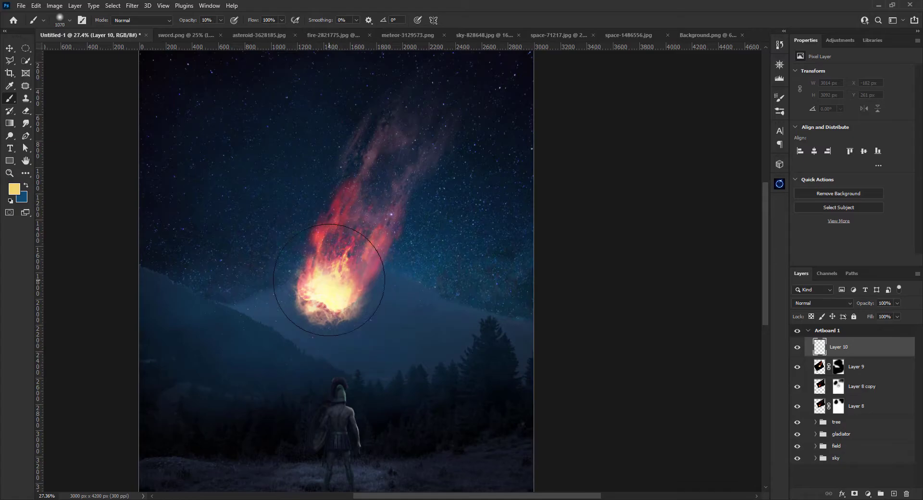
# Set Layer 11's blend mode to Linear Dodge (Add).
pyautogui.click(822, 303)
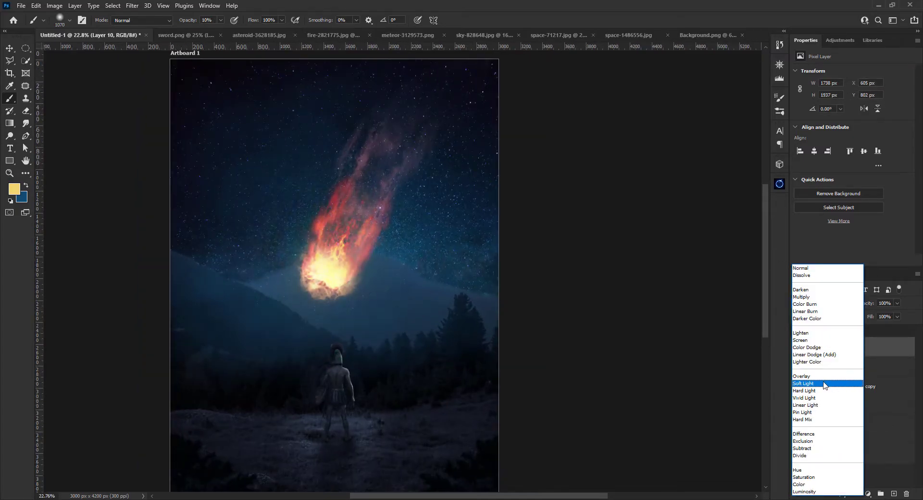
pyautogui.click(812, 376)
pyautogui.keyDown('alt'); pyautogui.scroll(-1, 325, 268); pyautogui.keyUp('alt')
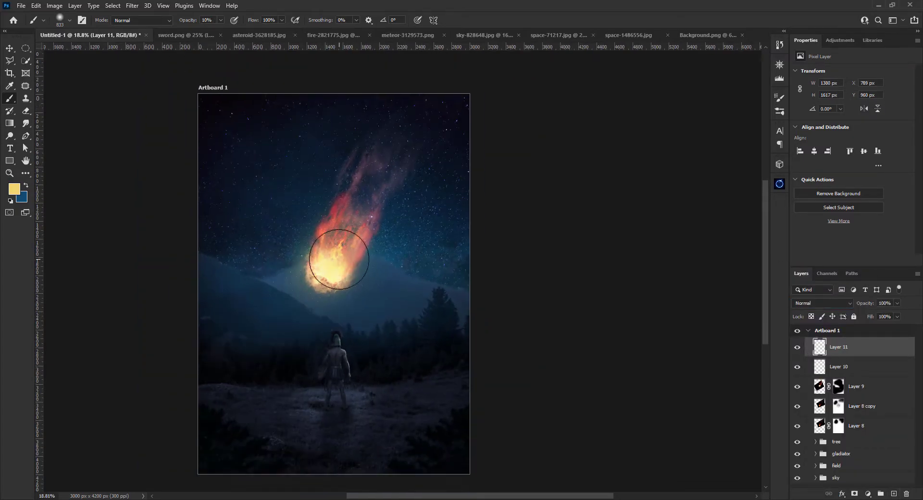
pyautogui.click(822, 302)
# Add a layer mask to Layer 11 and paint it with a 96% opacity black brush.
pyautogui.click(800, 348)
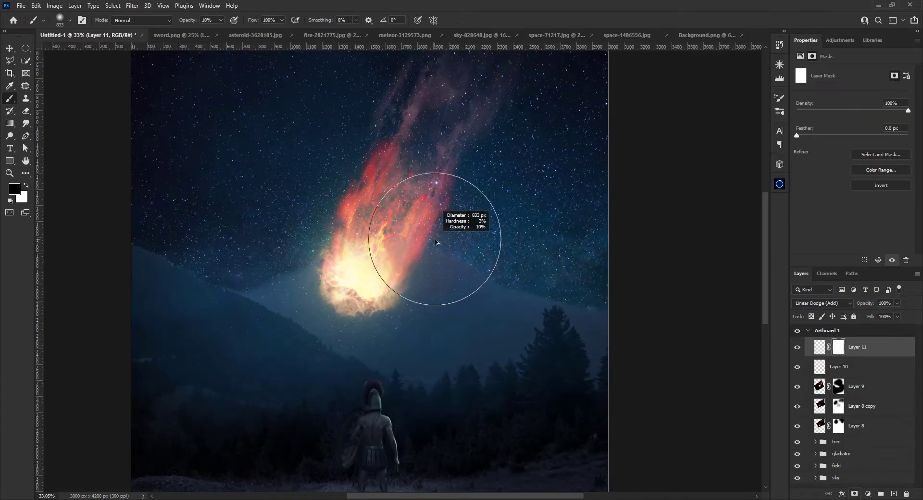
pyautogui.press('9')
pyautogui.press('6')
pyautogui.keyDown('alt'); pyautogui.scroll(-2, 447, 318); pyautogui.keyUp('alt')
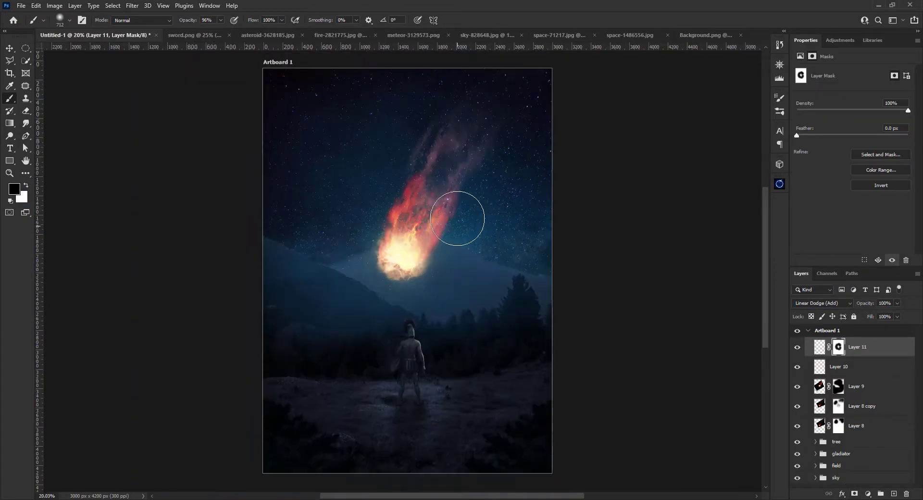
pyautogui.click(289, 35)
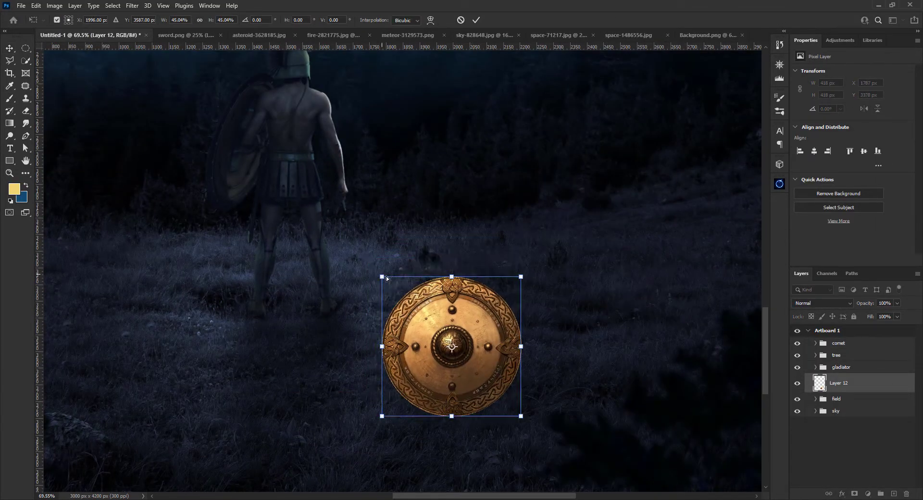
# Shrink and skew the shield so it lies flat in the grass, then commit.
pyautogui.moveTo(509, 257)
pyautogui.mouseDown()
pyautogui.moveTo(521, 277)
pyautogui.moveTo(563, 302)
pyautogui.mouseUp()
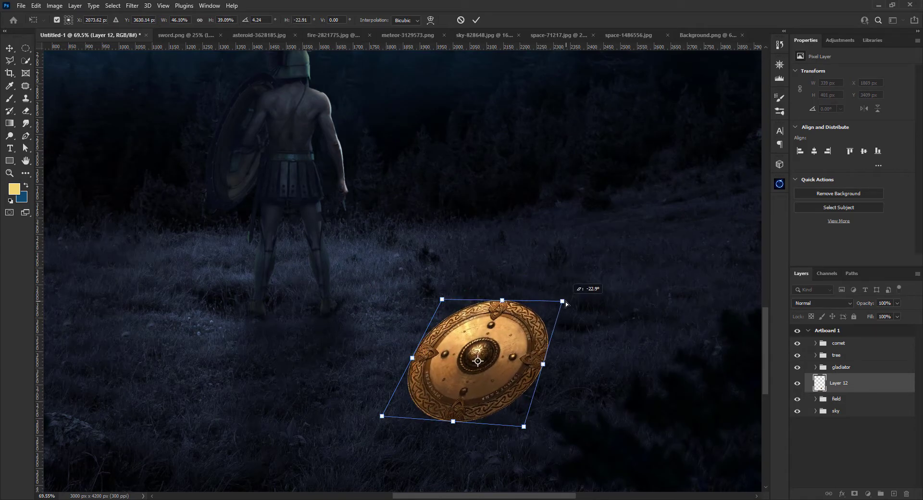
pyautogui.moveTo(524, 427)
pyautogui.mouseDown()
pyautogui.moveTo(530, 432)
pyautogui.moveTo(528, 420)
pyautogui.mouseUp()
pyautogui.hotkey('ctrl', 'z')
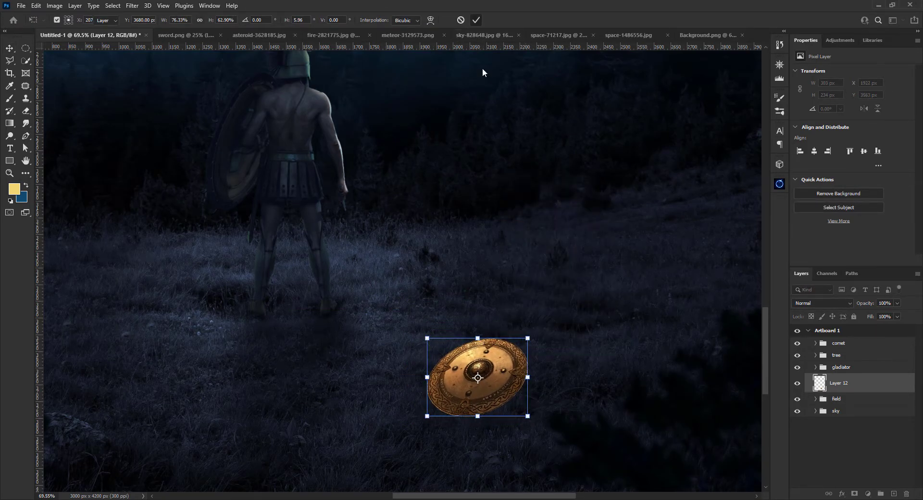
pyautogui.press('Return')
# Sink the shield's edge into the grass with a grass-brush mask and add a Levels adjustment.
pyautogui.click(854, 494)
pyautogui.press('b')
pyautogui.click(69, 20)
pyautogui.scroll(-3, 164, 193)
pyautogui.press('Escape')
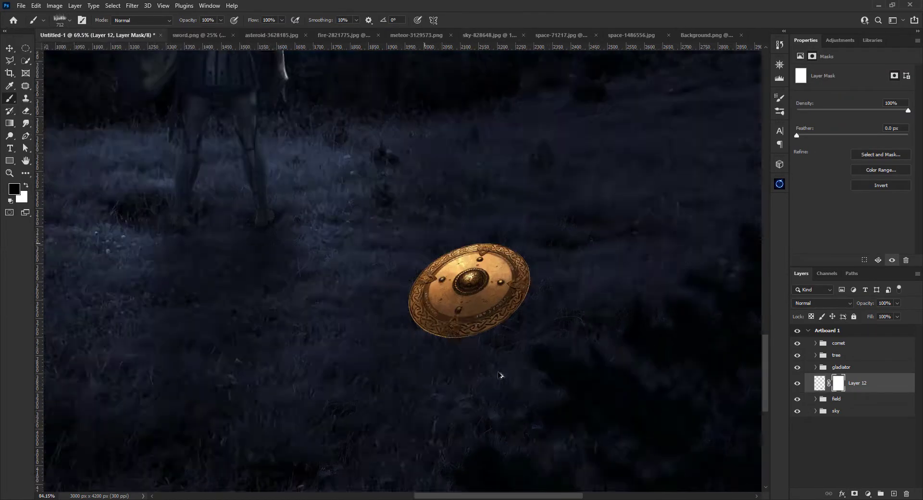
pyautogui.scroll(5, 454, 352)
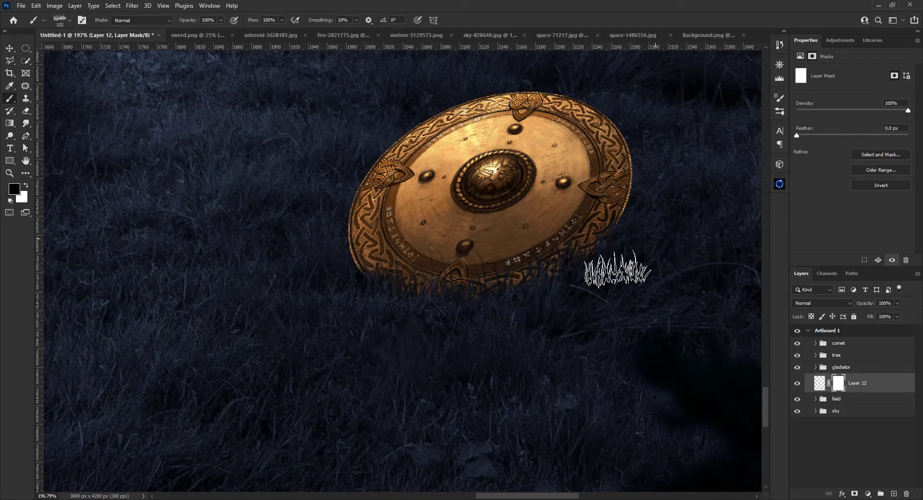
pyautogui.scroll(-6, 617, 269)
pyautogui.click(868, 493)
pyautogui.click(861, 398)
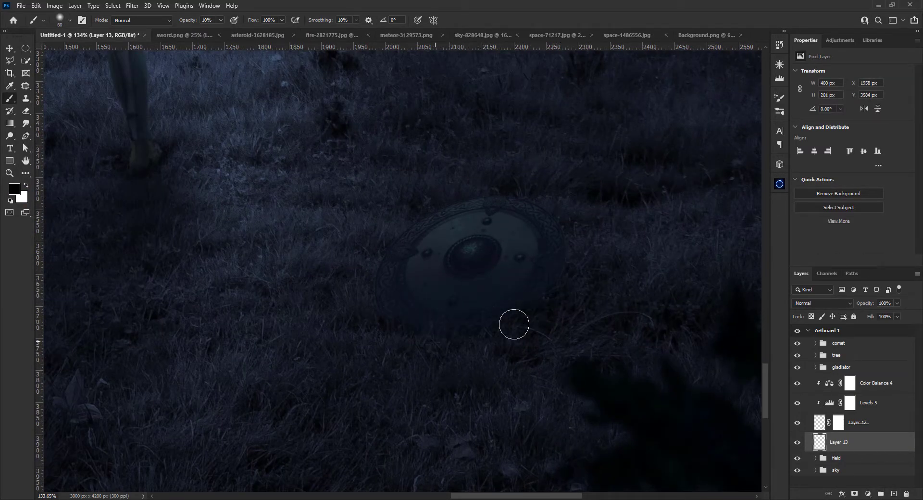
# Add a new empty shadow layer beneath Layer 13 and set white as the paint colour.
pyautogui.scroll(-3, 559, 284)
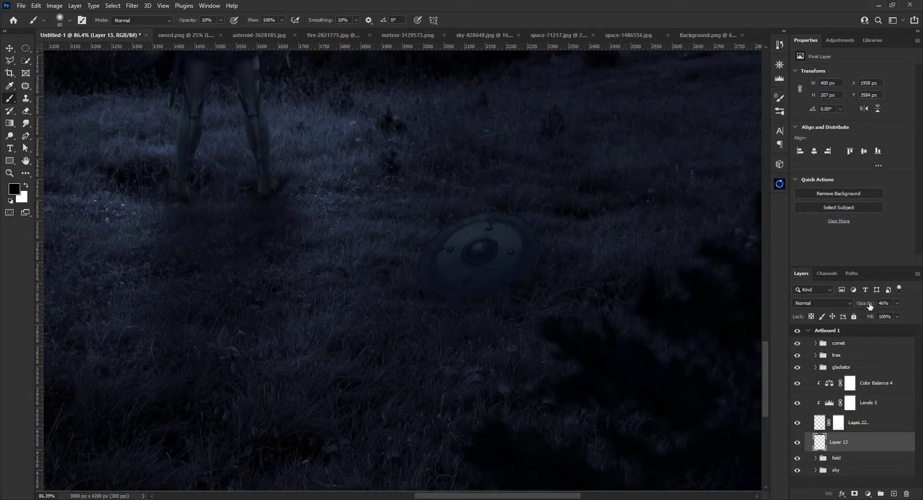
pyautogui.hotkey('ctrl', 'shift', 'alt', 'n')
pyautogui.scroll(-1, 511, 331)
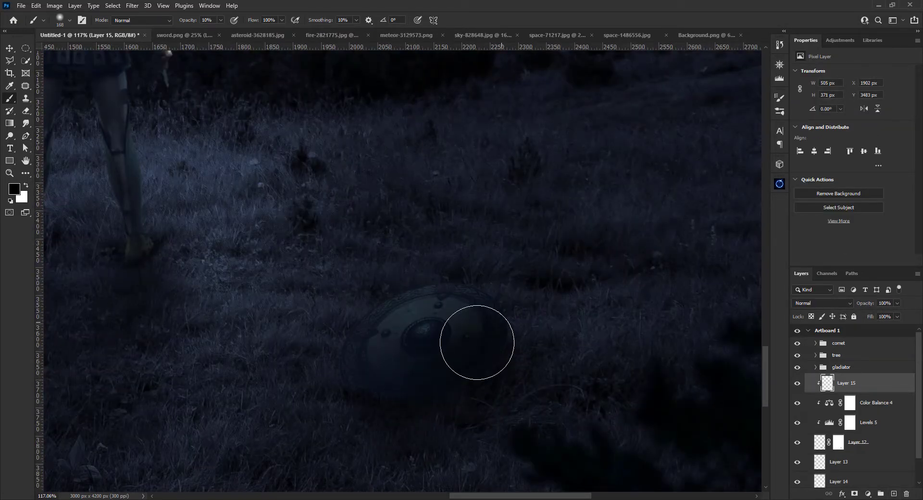
pyautogui.scroll(-3, 477, 342)
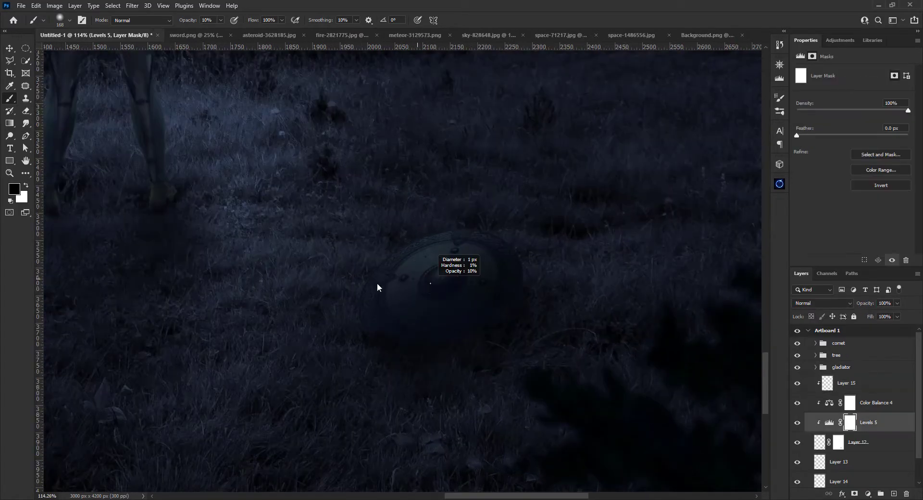
pyautogui.press('x')
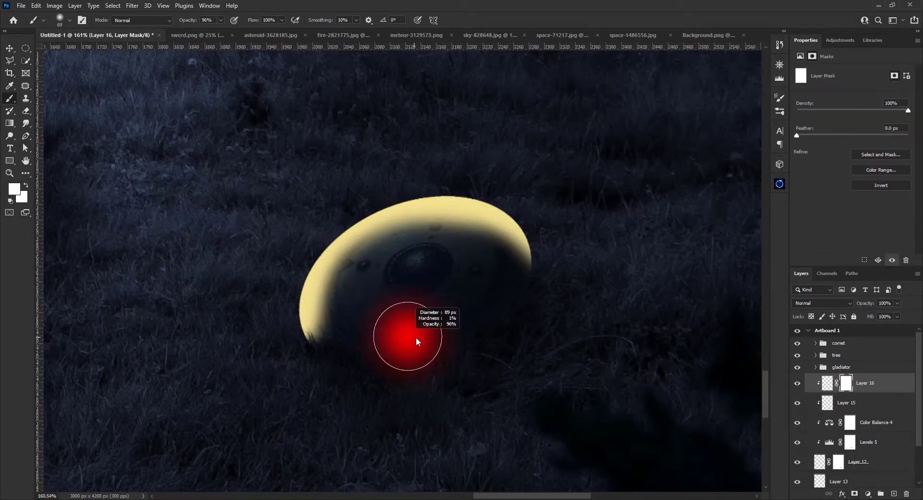
# Paint Layer 16's mask to narrow the yellow to a thin rim along the shield's edge.
pyautogui.moveTo(347, 313); pyautogui.dragTo(504, 268)
pyautogui.press('x')
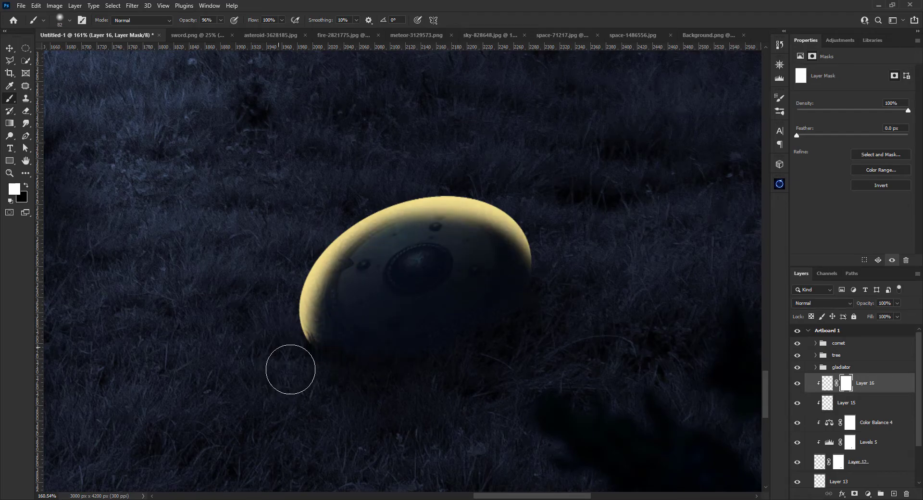
pyautogui.moveTo(289, 366); pyautogui.dragTo(332, 202)
pyautogui.scroll(-5, 618, 346)
pyautogui.click(827, 383)
pyautogui.scroll(5, 548, 322)
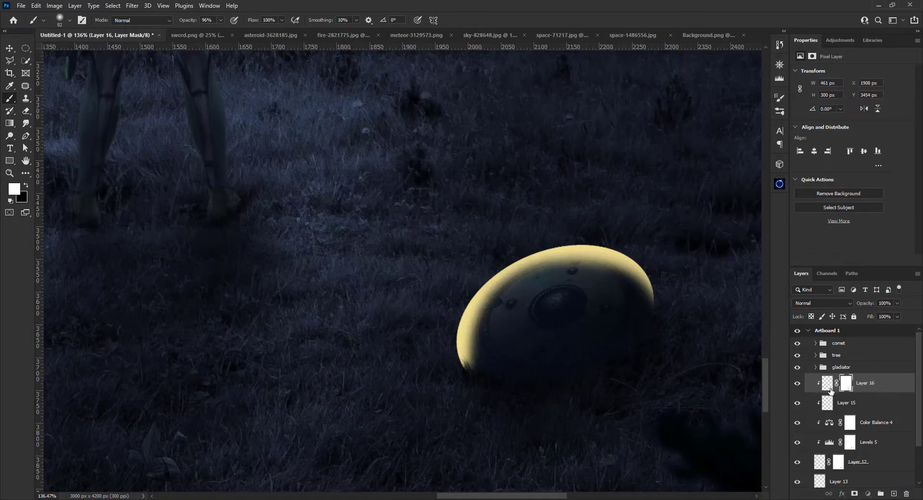
pyautogui.press('x')
# Split Layer 16's Underlying Layer Blend If slider so the shield's ornaments show through.
pyautogui.doubleClick(889, 382)
pyautogui.moveTo(688, 237); pyautogui.dragTo(698, 237)
pyautogui.moveTo(625, 46); pyautogui.dragTo(717, 51)
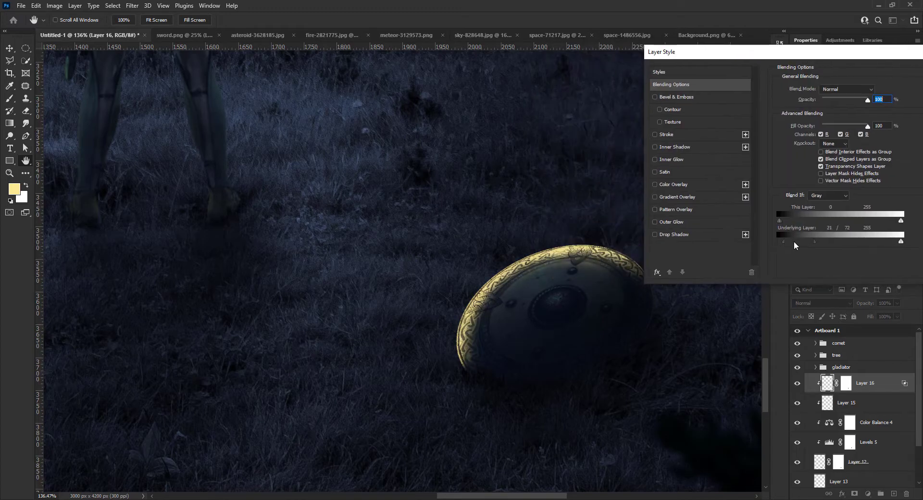
pyautogui.moveTo(794, 241); pyautogui.dragTo(832, 241)
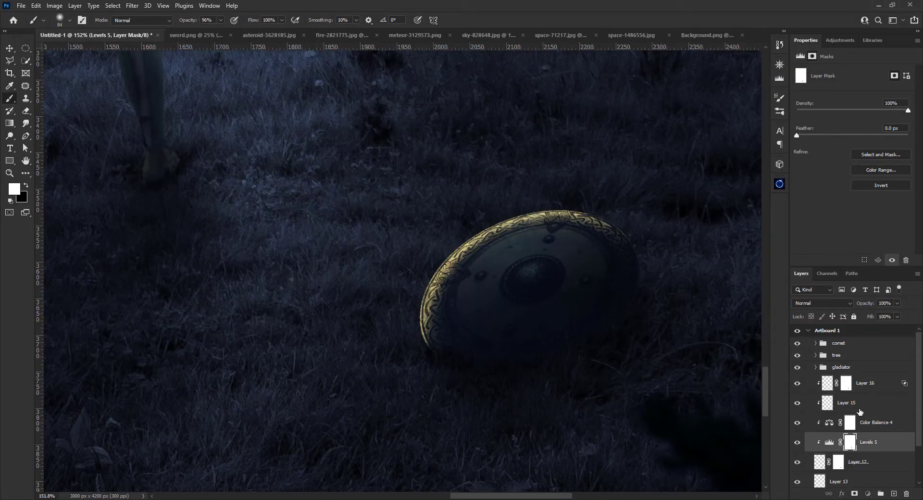
# Paint a soft 10% yellow glow along the shield rim and mask away the spill above it.
pyautogui.moveTo(433, 315)
pyautogui.mouseDown()
pyautogui.moveTo(489, 227)
pyautogui.moveTo(556, 221)
pyautogui.mouseUp()
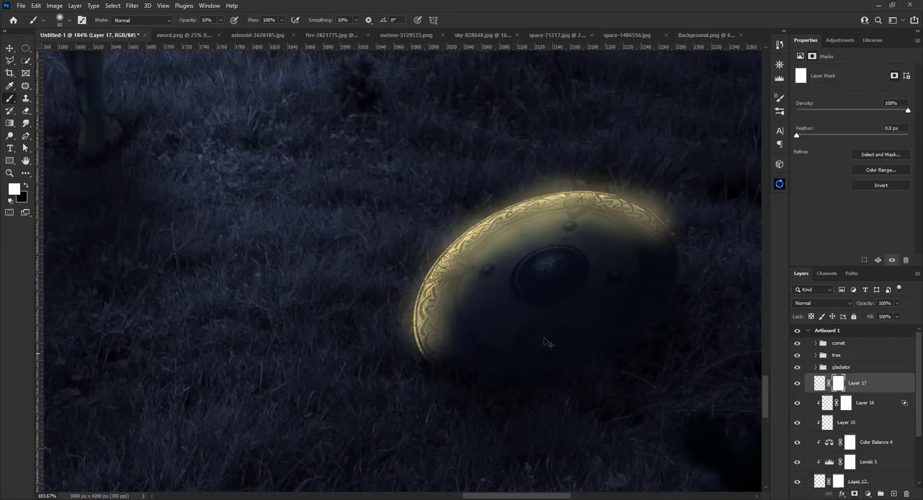
pyautogui.moveTo(461, 263)
pyautogui.mouseDown()
pyautogui.moveTo(602, 255)
pyautogui.moveTo(639, 167)
pyautogui.moveTo(452, 205)
pyautogui.mouseUp()
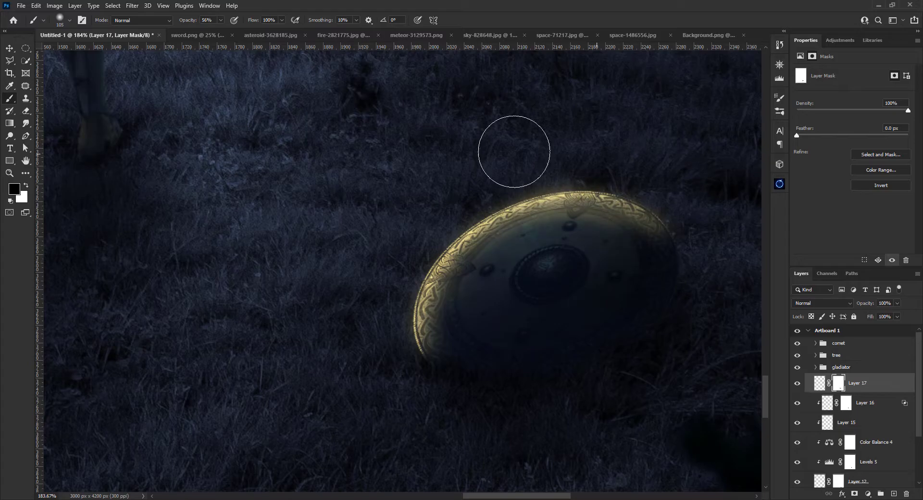
pyautogui.scroll(-5, 515, 148)
pyautogui.scroll(2, 719, 277)
pyautogui.scroll(3, 443, 208)
pyautogui.scroll(-5, 442, 212)
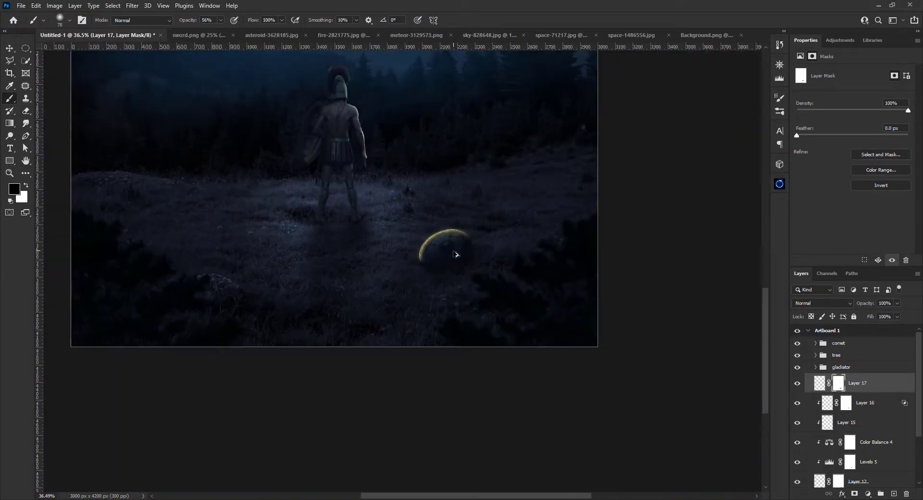
pyautogui.scroll(-1, 319, 295)
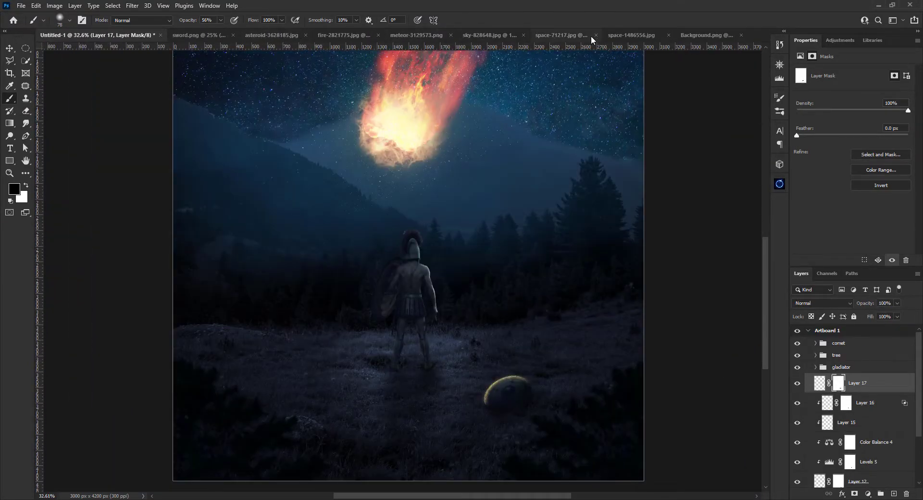
pyautogui.hotkey('ctrl', 'Tab')
# Paste the sword into the composite, shrink it, and place it left of the warrior.
pyautogui.click(74, 35)
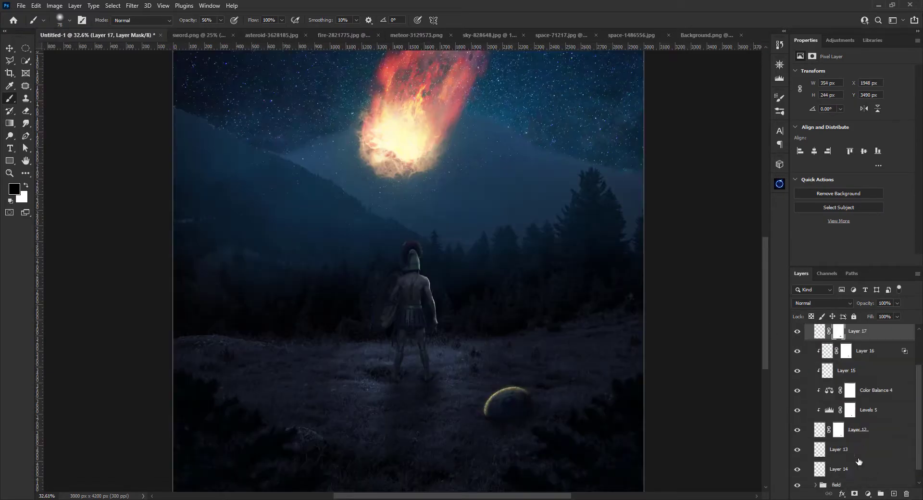
pyautogui.click(823, 375)
pyautogui.hotkey('ctrl', 'v')
pyautogui.hotkey('ctrl', 't')
pyautogui.moveTo(431, 248); pyautogui.dragTo(315, 324)
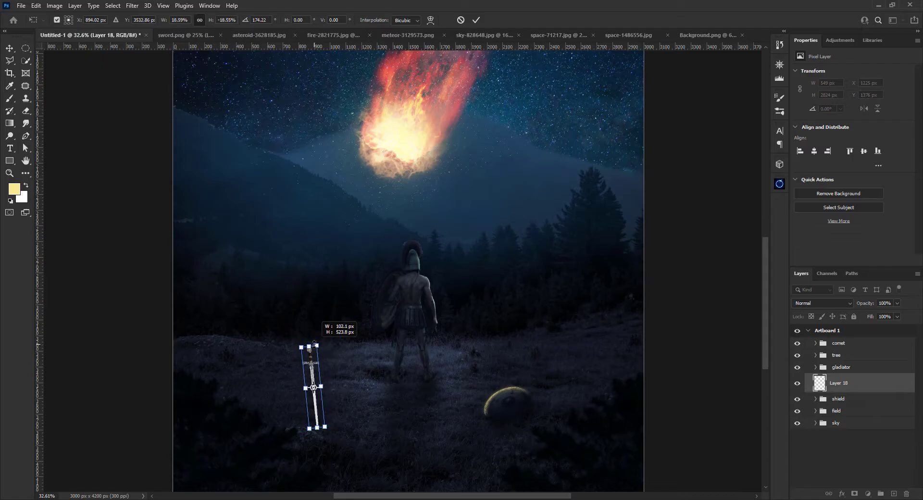
pyautogui.moveTo(328, 278); pyautogui.dragTo(308, 332)
pyautogui.press('Return')
# Mask the sword's base with a grass brush so it sinks into the grass.
pyautogui.scroll(-2, 245, 320)
pyautogui.scroll(5, 246, 319)
pyautogui.click(854, 494)
pyautogui.press('b')
pyautogui.click(61, 20)
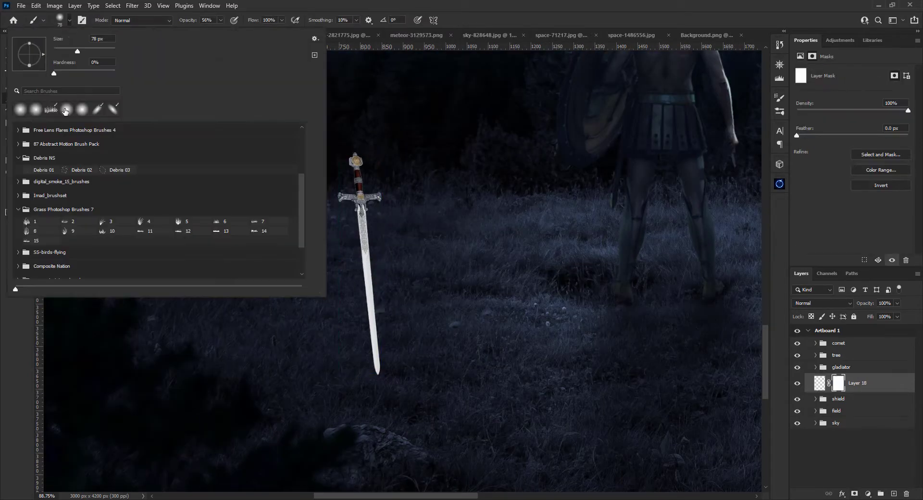
pyautogui.scroll(5, 385, 289)
pyautogui.scroll(-5, 247, 351)
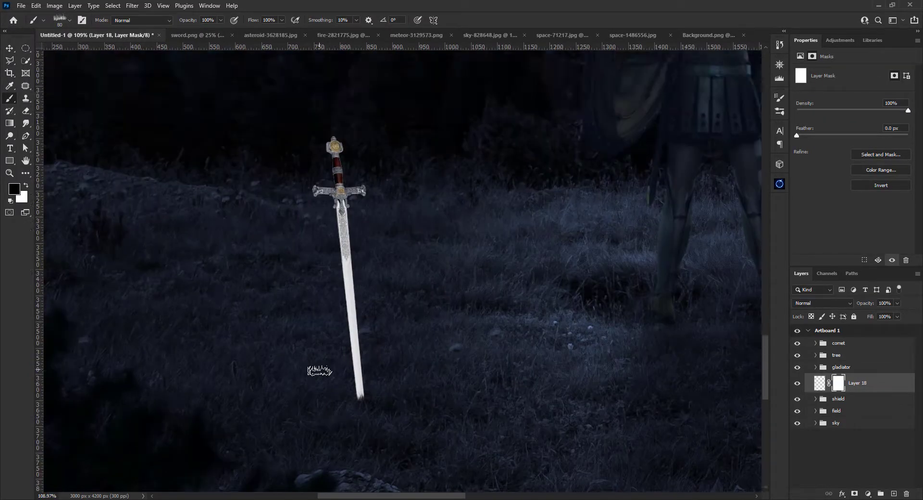
# Paint a soft black shadow at 10% opacity on a new layer beneath the sword.
pyautogui.keyDown('ctrl'); pyautogui.click(894, 494); pyautogui.keyUp('ctrl')
pyautogui.click(70, 19)
pyautogui.click(48, 109)
pyautogui.press('1')
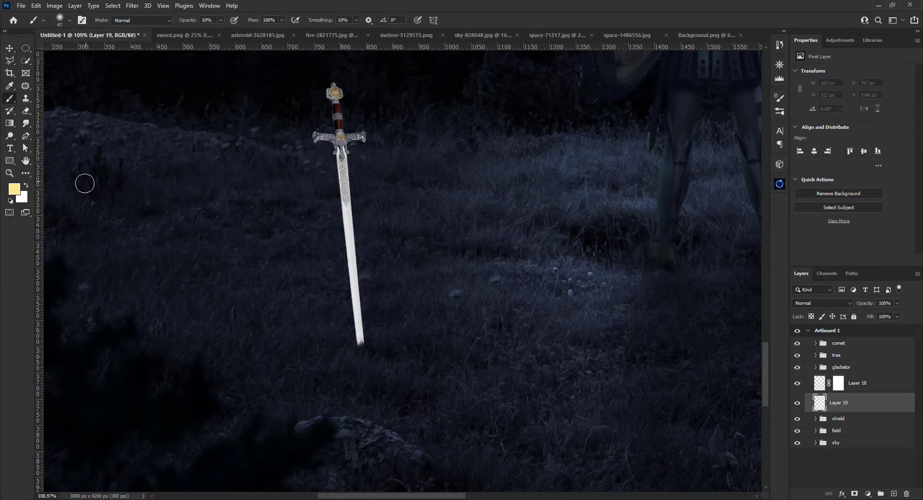
pyautogui.click(22, 197)
pyautogui.press('Escape')
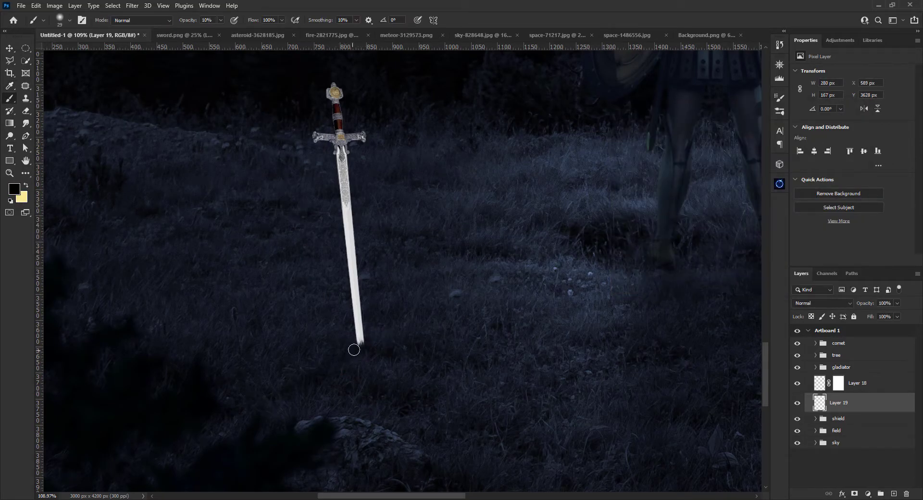
pyautogui.scroll(-3, 347, 350)
pyautogui.scroll(3, 303, 375)
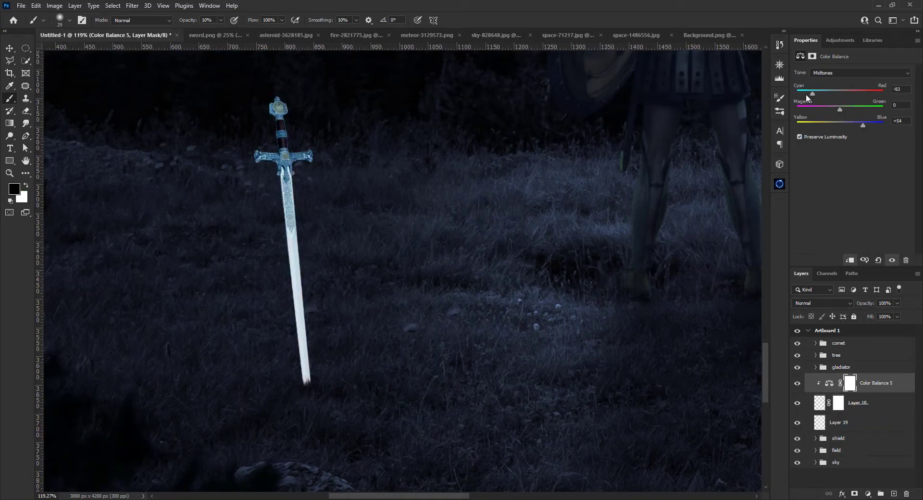
pyautogui.scroll(-3, 500, 298)
pyautogui.scroll(2, 500, 298)
# Add a clipped Levels adjustment above Color Balance 5 with output limited to 15–40.
pyautogui.click(868, 494)
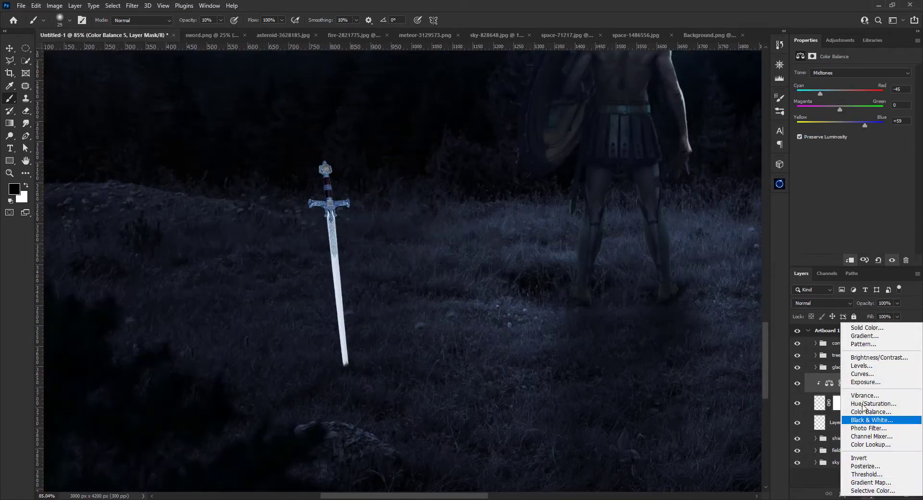
pyautogui.click(817, 358)
pyautogui.scroll(1, 549, 327)
pyautogui.scroll(-2, 548, 326)
pyautogui.moveTo(909, 170); pyautogui.dragTo(829, 175)
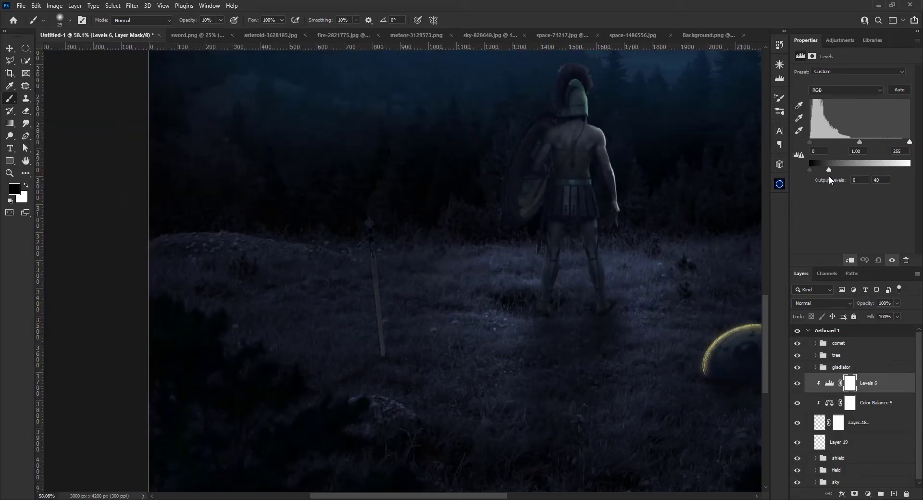
pyautogui.scroll(-2, 495, 271)
pyautogui.scroll(3, 723, 393)
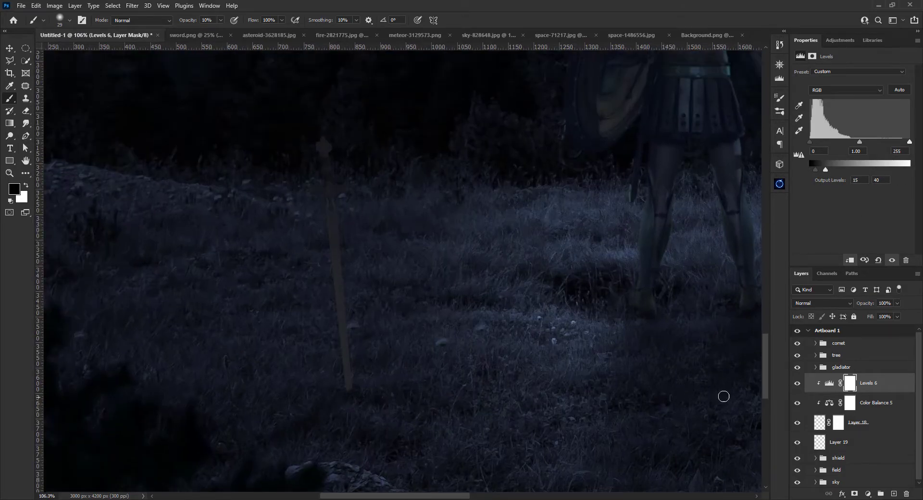
pyautogui.scroll(1, 723, 393)
pyautogui.scroll(1, 340, 140)
pyautogui.scroll(2, 371, 212)
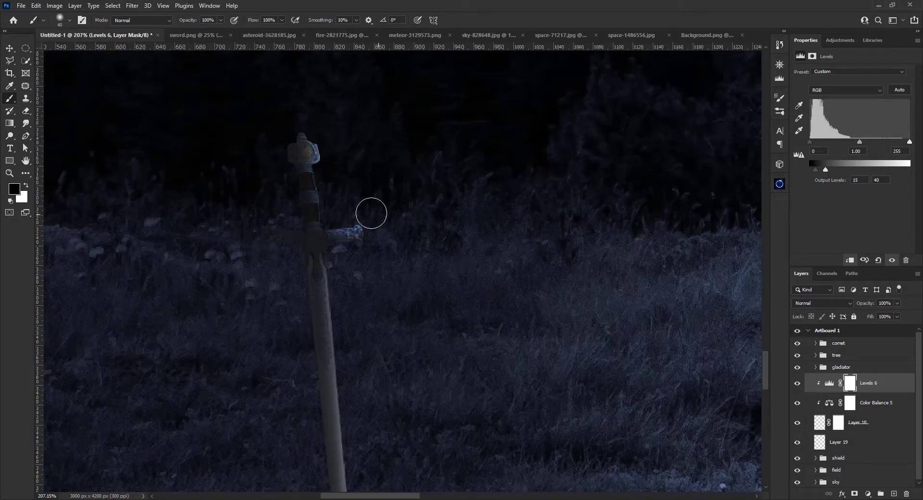
pyautogui.scroll(-1, 375, 242)
pyautogui.scroll(1, 375, 241)
pyautogui.scroll(-1, 344, 206)
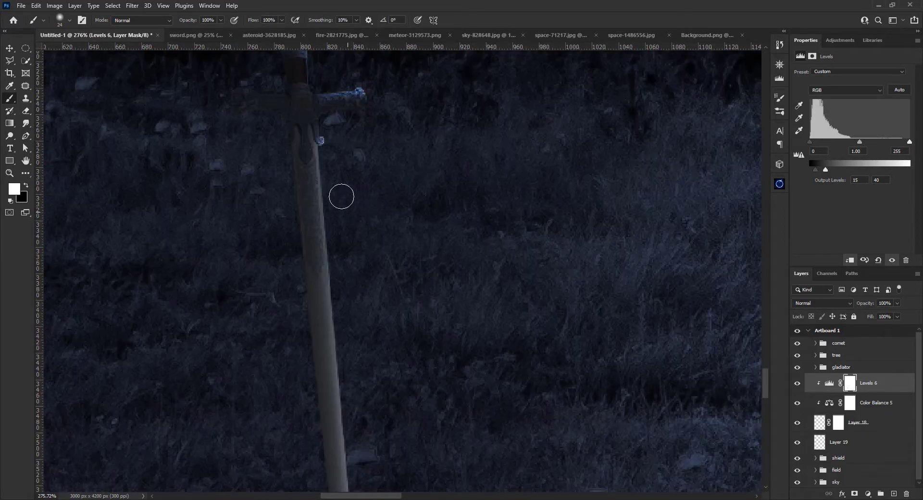
pyautogui.press('x')
pyautogui.scroll(-1, 331, 155)
pyautogui.scroll(1, 354, 373)
# Create a new layer clipped to the sword and set yellow as the paint colour.
pyautogui.press('x')
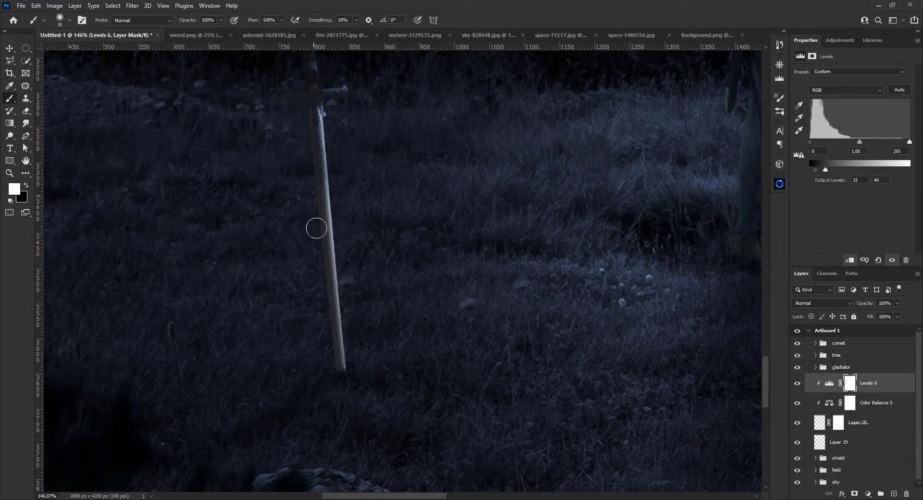
pyautogui.scroll(-1, 311, 317)
pyautogui.scroll(2, 367, 185)
pyautogui.press('x')
pyautogui.scroll(-2, 451, 275)
pyautogui.hotkey('ctrl', 'shift', 'alt', 'n')
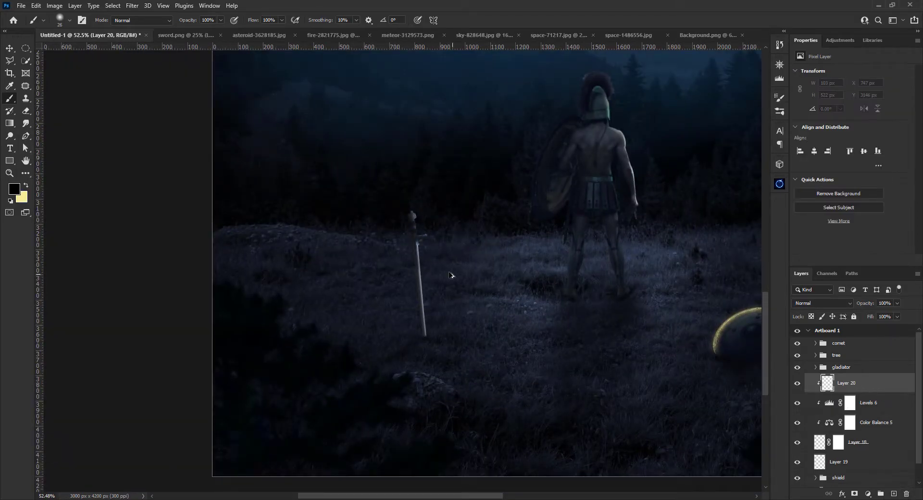
pyautogui.scroll(3, 414, 216)
pyautogui.press('x')
pyautogui.scroll(1, 370, 180)
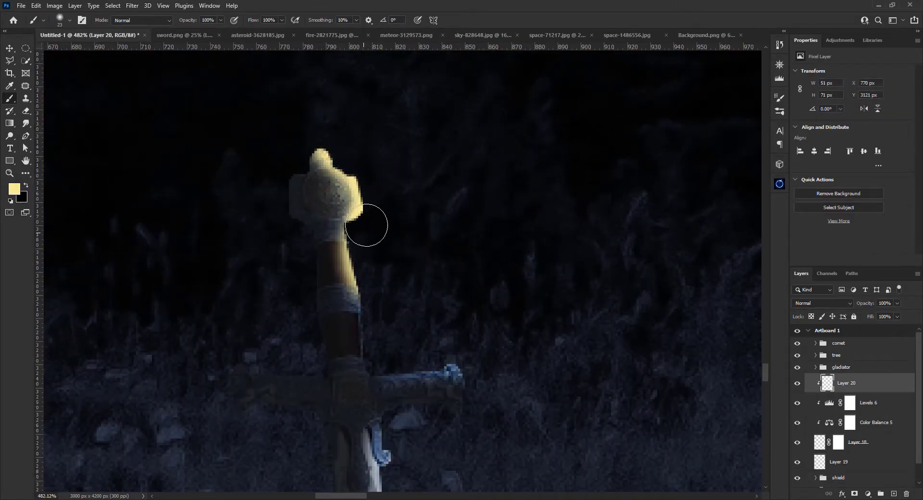
# Paint a yellow glow along the sword's hilt and blade and refine the Levels 6 mask.
pyautogui.moveTo(367, 225); pyautogui.dragTo(473, 367)
pyautogui.scroll(-1, 362, 181)
pyautogui.scroll(-2, 392, 269)
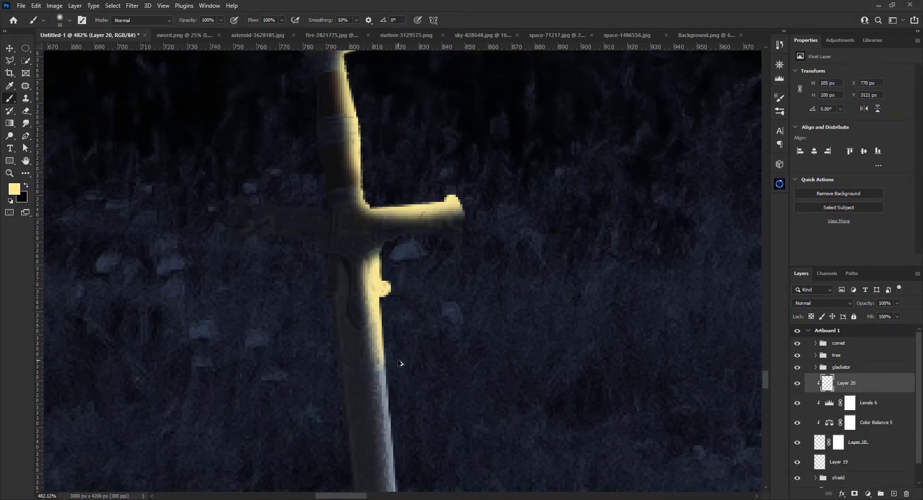
pyautogui.scroll(-3, 399, 363)
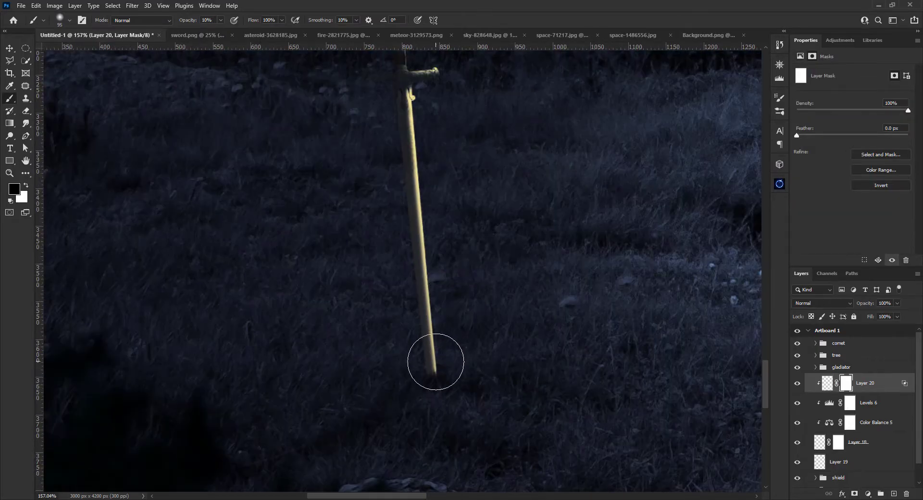
pyautogui.click(850, 402)
pyautogui.press('x')
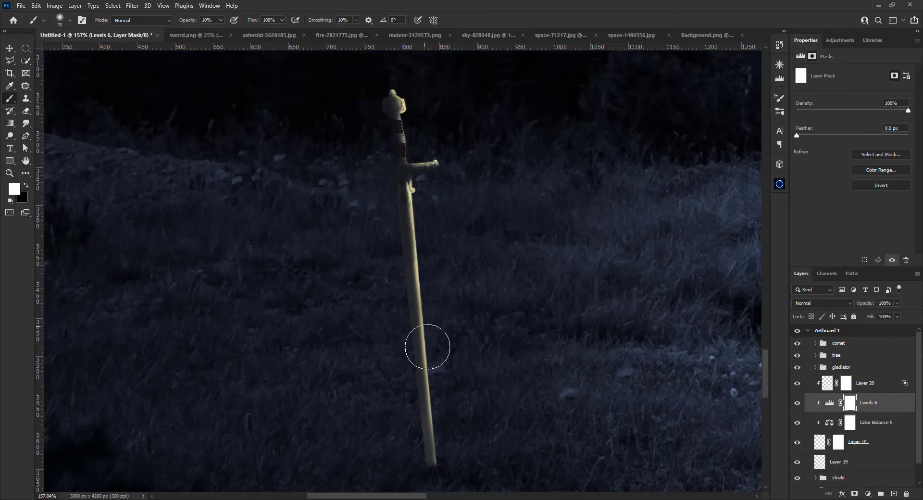
pyautogui.scroll(-6, 426, 345)
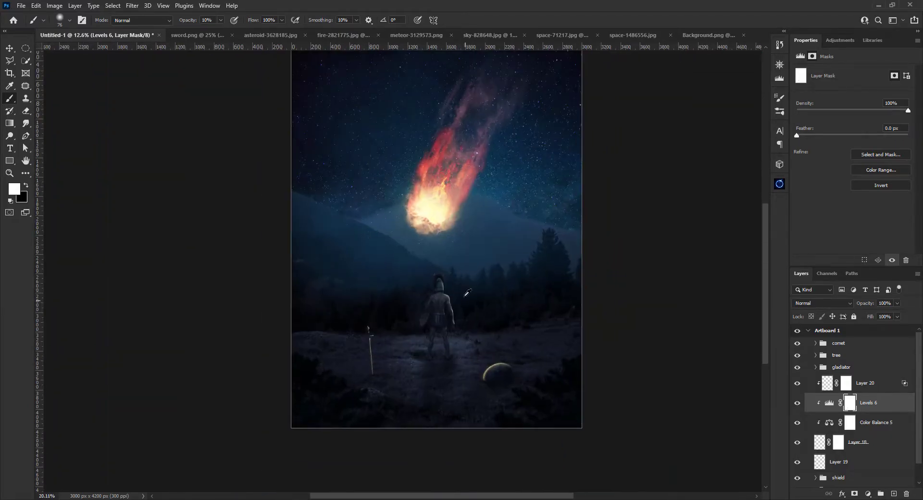
# Reposition the comet group and start resizing it.
pyautogui.moveTo(445, 246); pyautogui.dragTo(459, 228)
pyautogui.scroll(-3, 460, 232)
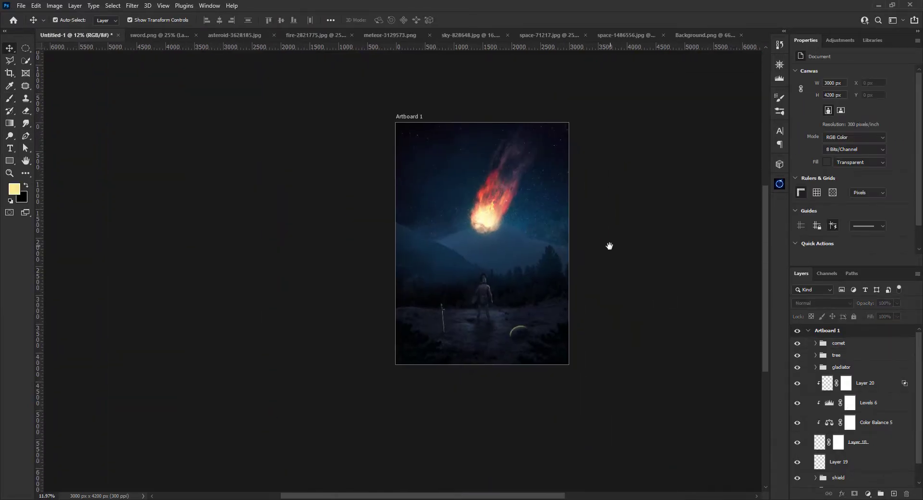
pyautogui.hotkey('ctrl', 't')
# Enlarge the comet to about 110% and paint a yellow helmet-crest glow at 98% opacity.
pyautogui.moveTo(579, 88); pyautogui.dragTo(587, 74)
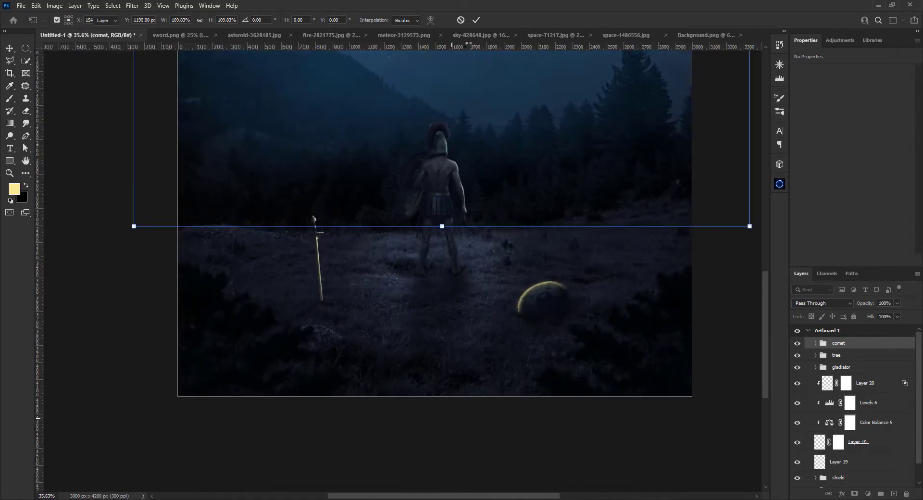
pyautogui.scroll(5, 452, 235)
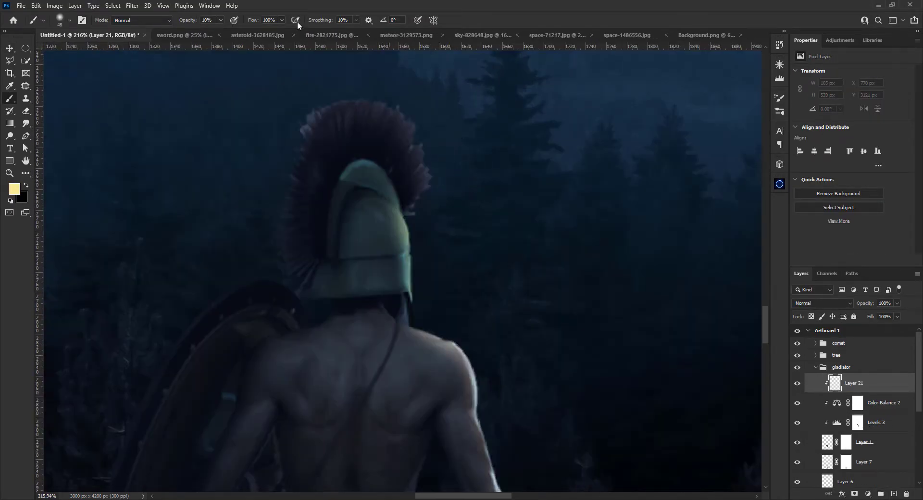
pyautogui.press('9')
pyautogui.press('8')
pyautogui.moveTo(289, 159); pyautogui.dragTo(419, 206)
pyautogui.moveTo(337, 144); pyautogui.dragTo(423, 226)
# Split Layer 21's Blend If Underlying Layer slider to dim the glow, then add a layer mask.
pyautogui.click(843, 495)
pyautogui.click(860, 365)
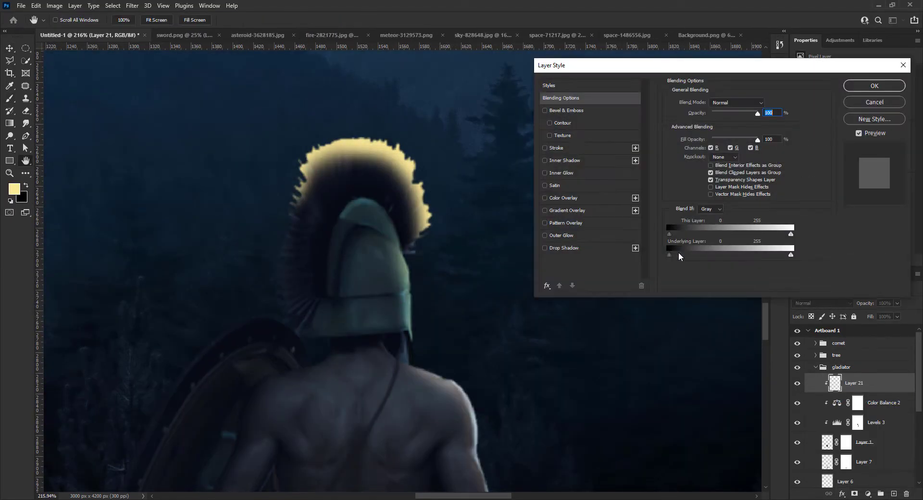
pyautogui.moveTo(679, 251)
pyautogui.mouseDown()
pyautogui.moveTo(714, 254)
pyautogui.moveTo(702, 255)
pyautogui.mouseUp()
pyautogui.click(875, 85)
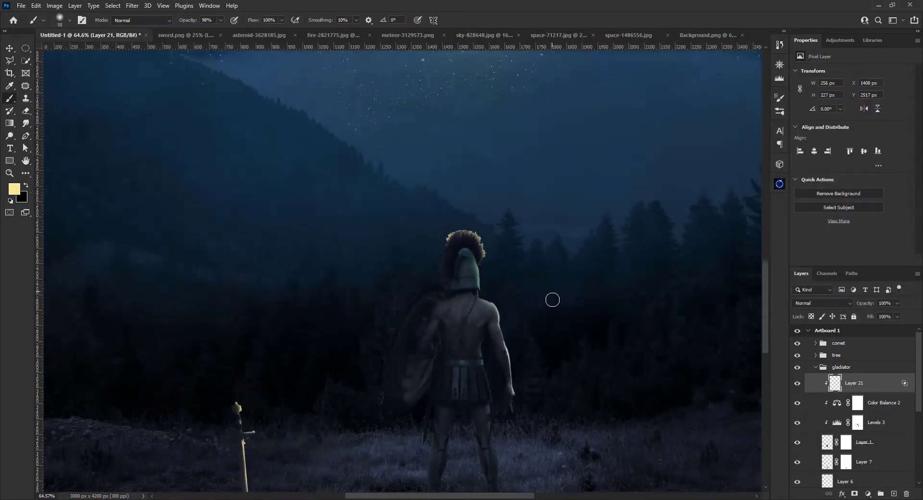
pyautogui.click(854, 494)
pyautogui.scroll(5, 362, 183)
pyautogui.press('d')
pyautogui.scroll(-3, 365, 229)
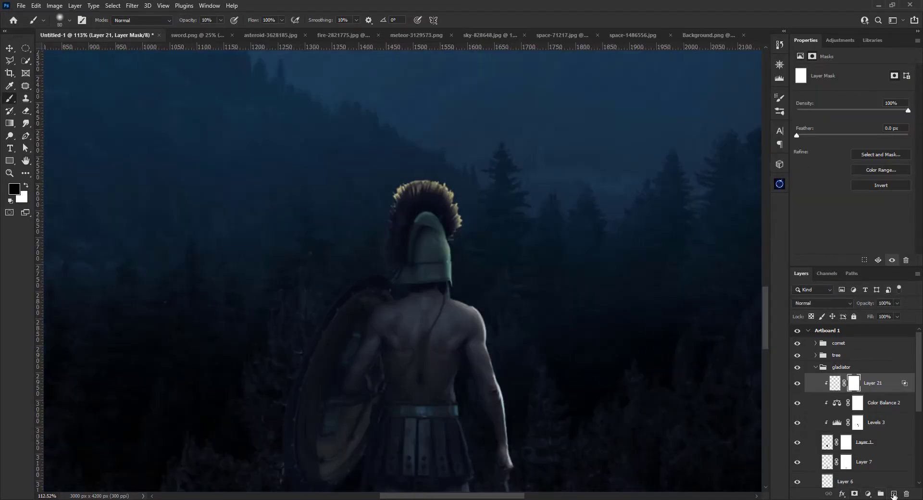
# Add a new clipped layer and paint yellow rim light along the shoulder and arm.
pyautogui.hotkey('ctrl', 'shift', 'n')
pyautogui.scroll(3, 484, 192)
pyautogui.scroll(2, 447, 192)
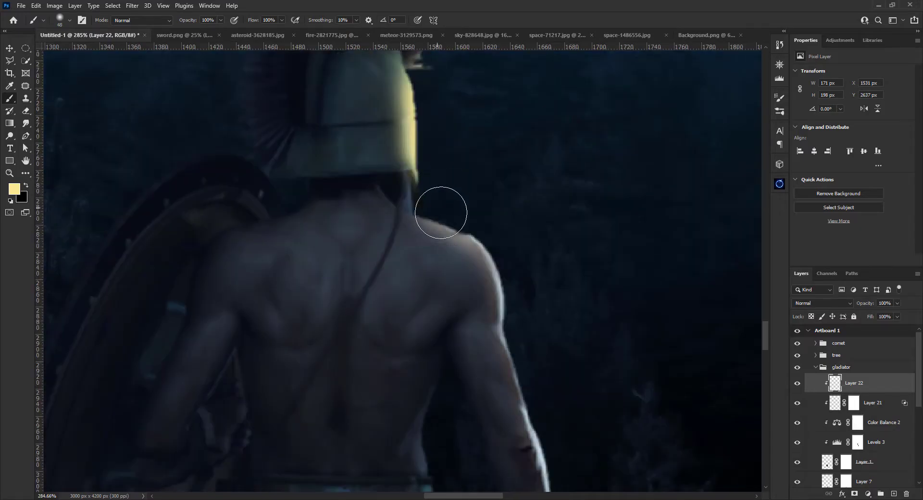
pyautogui.scroll(-2, 552, 369)
pyautogui.moveTo(478, 226)
pyautogui.mouseDown()
pyautogui.moveTo(543, 360)
pyautogui.moveTo(536, 377)
pyautogui.mouseUp()
pyautogui.scroll(-2, 503, 191)
pyautogui.scroll(3, 480, 250)
pyautogui.scroll(2, 447, 183)
pyautogui.scroll(2, 433, 190)
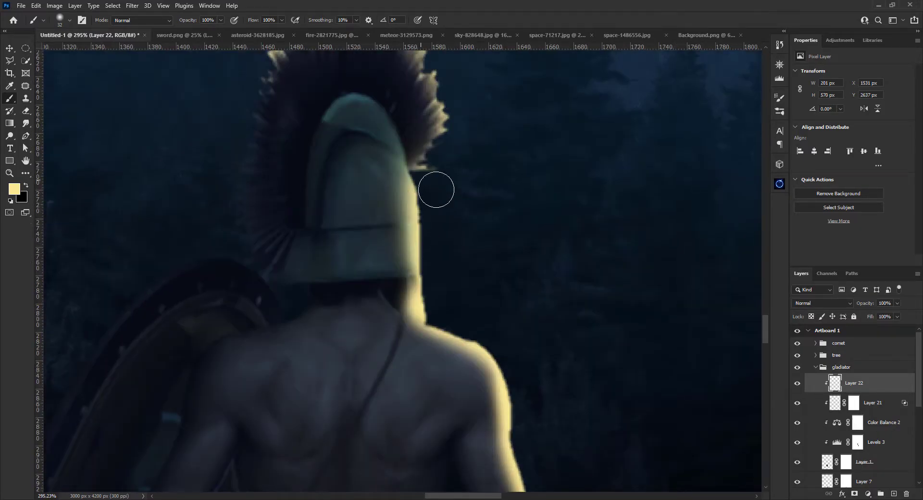
pyautogui.scroll(-2, 607, 376)
pyautogui.scroll(-4, 607, 376)
pyautogui.scroll(5, 534, 229)
pyautogui.scroll(1, 511, 194)
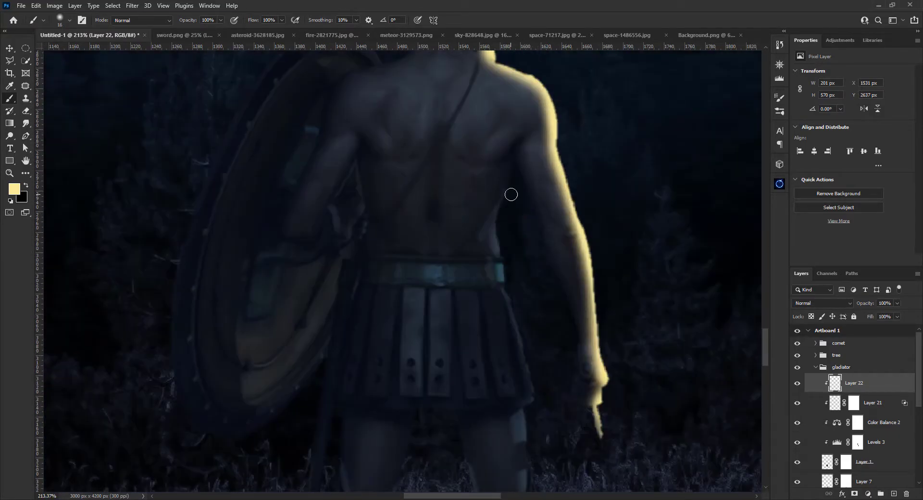
pyautogui.scroll(-5, 622, 272)
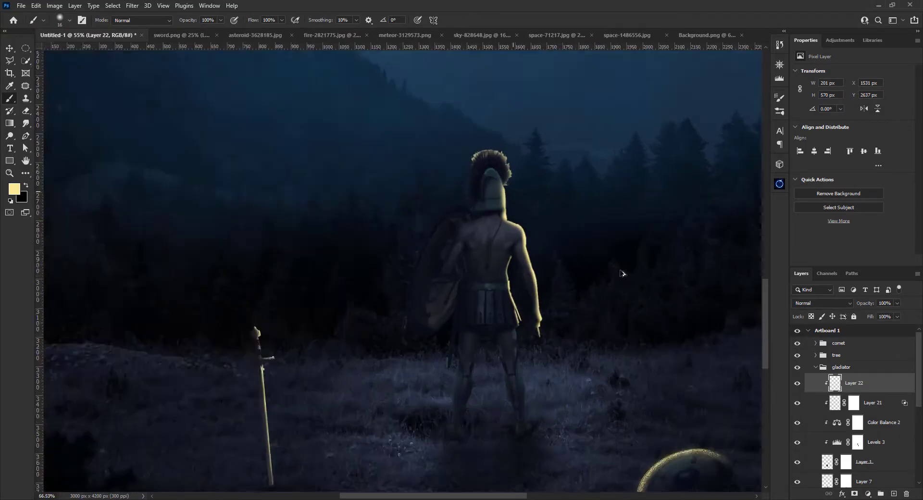
pyautogui.scroll(3, 647, 321)
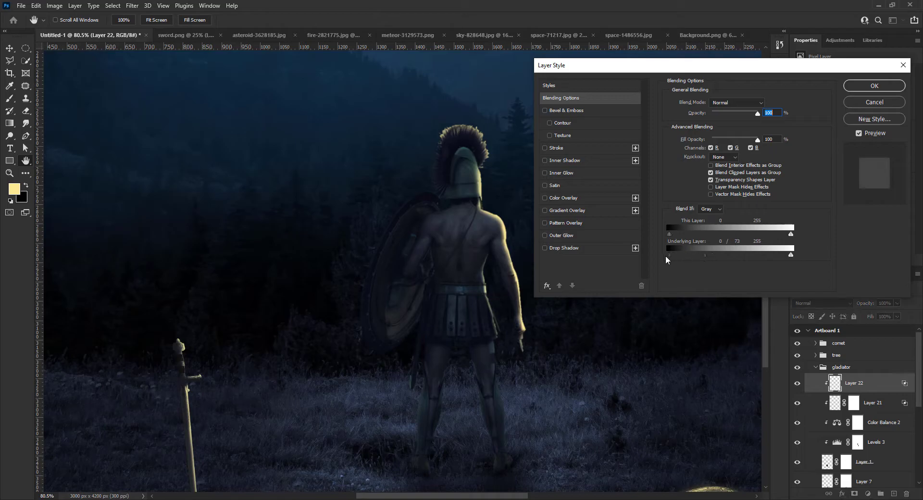
# Confirm the blending options and return to the brush with default colours for mask painting.
pyautogui.press('Return')
pyautogui.press('b')
pyautogui.scroll(5, 408, 207)
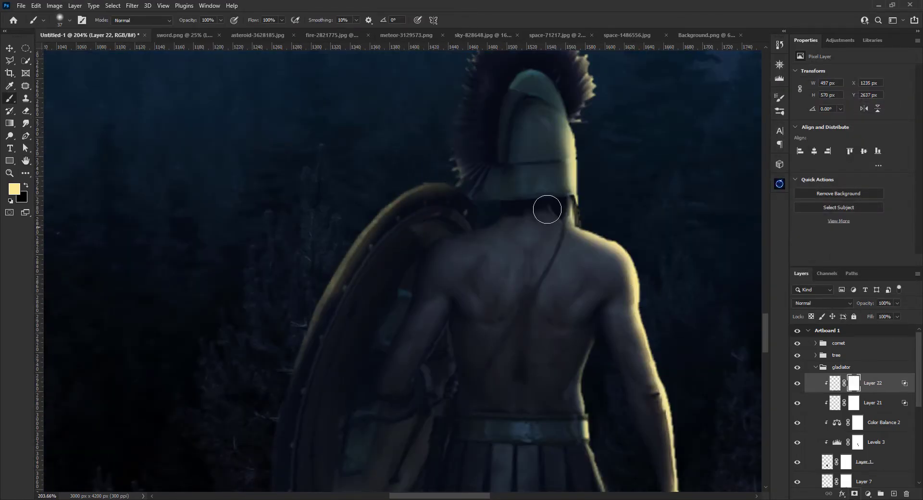
pyautogui.hotkey('ctrl', '\\')
pyautogui.scroll(-5, 547, 207)
pyautogui.scroll(5, 481, 183)
pyautogui.scroll(-3, 522, 305)
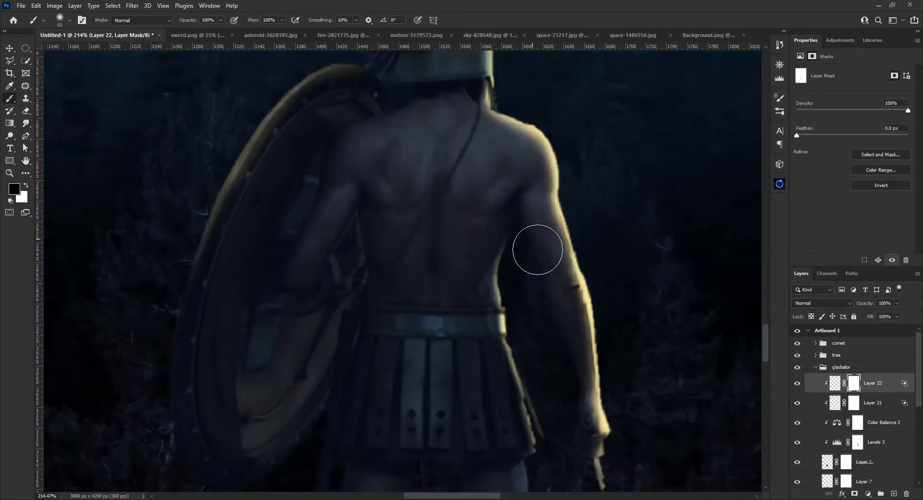
pyautogui.scroll(1, 553, 379)
pyautogui.scroll(5, 538, 350)
# Shrink the brush for finer strokes near the warrior's forearm.
pyautogui.hotkey('ctrl', 'shift', 'alt', 'n')
pyautogui.scroll(3, 515, 237)
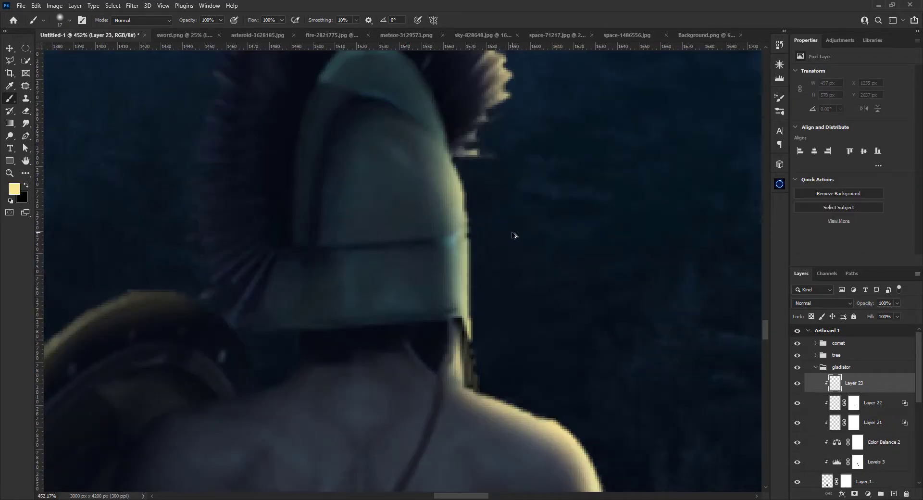
pyautogui.scroll(3, 514, 195)
pyautogui.press('[')
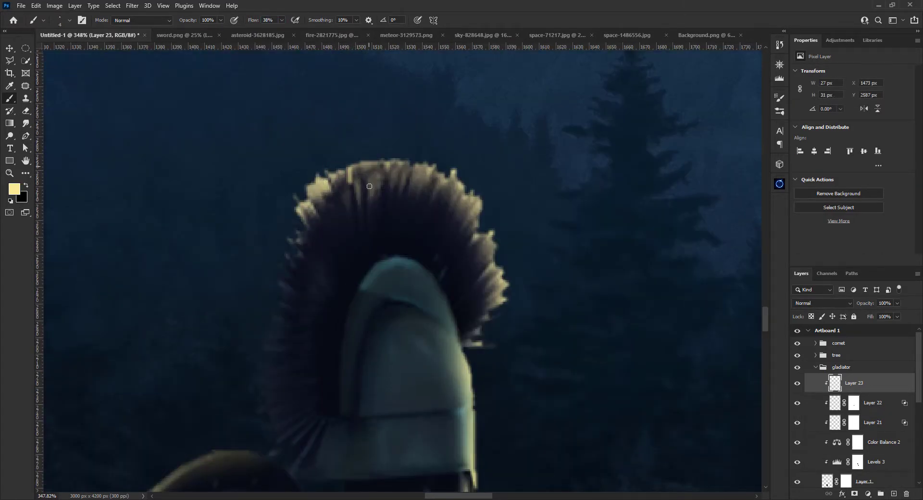
pyautogui.scroll(-4, 490, 231)
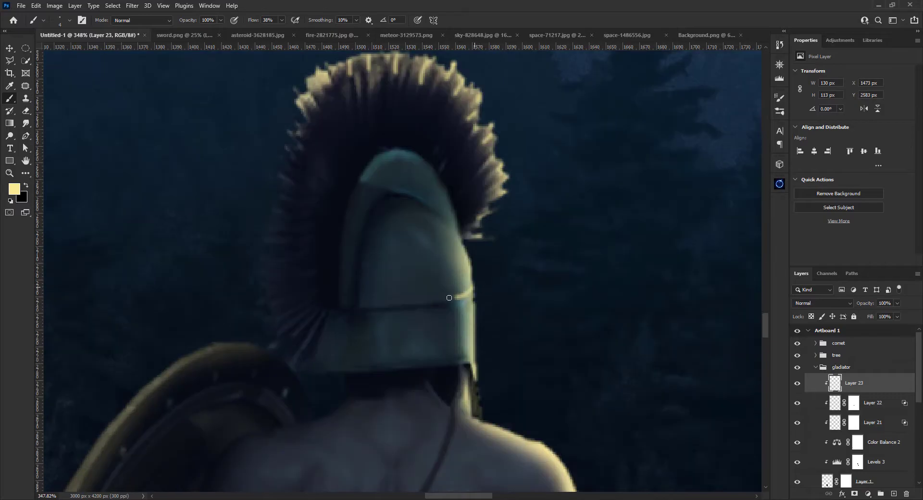
pyautogui.scroll(-1, 486, 253)
pyautogui.scroll(-1, 486, 300)
pyautogui.scroll(-1, 566, 296)
pyautogui.scroll(-3, 565, 295)
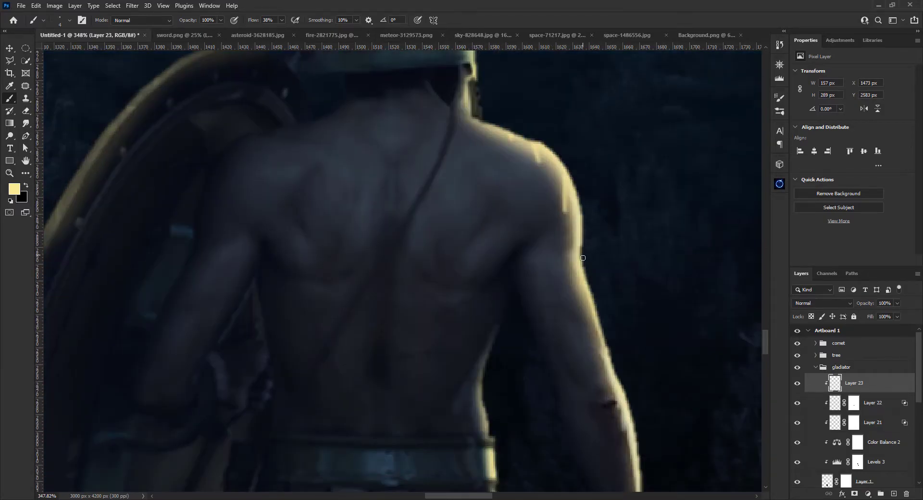
pyautogui.scroll(-1, 630, 304)
pyautogui.moveTo(598, 315)
pyautogui.mouseDown()
pyautogui.moveTo(584, 324)
pyautogui.moveTo(600, 318)
pyautogui.mouseUp()
pyautogui.scroll(-1, 630, 305)
pyautogui.scroll(-3, 650, 299)
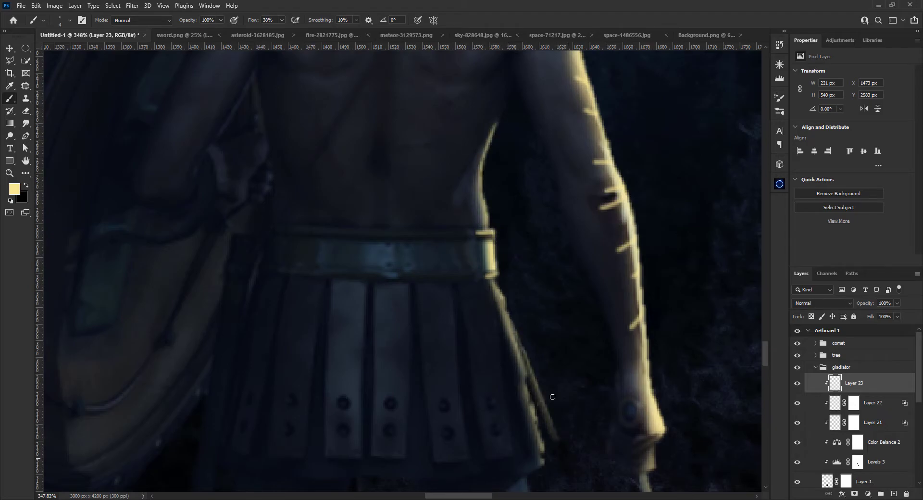
# Add a mask to rim-light Layer 23 with black as the painting colour.
pyautogui.hotkey('ctrl', 'alt', 'm')
pyautogui.press('x')
pyautogui.scroll(1, 616, 234)
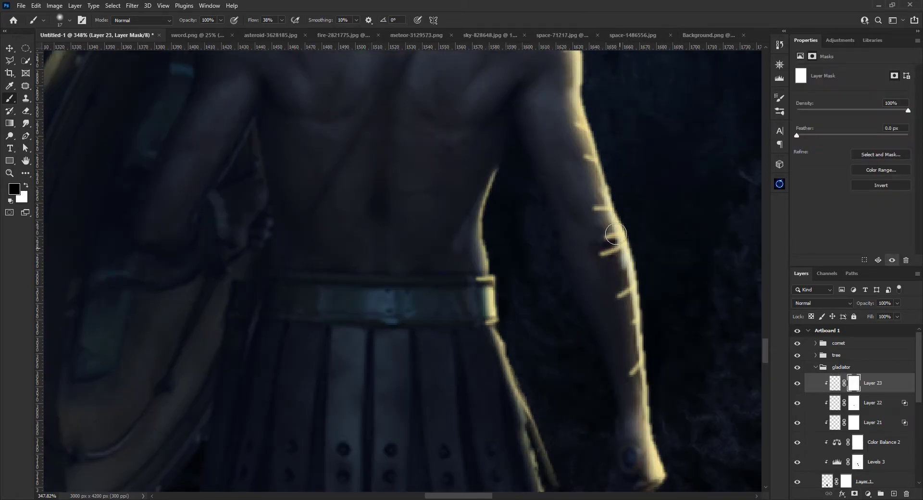
pyautogui.scroll(1, 598, 255)
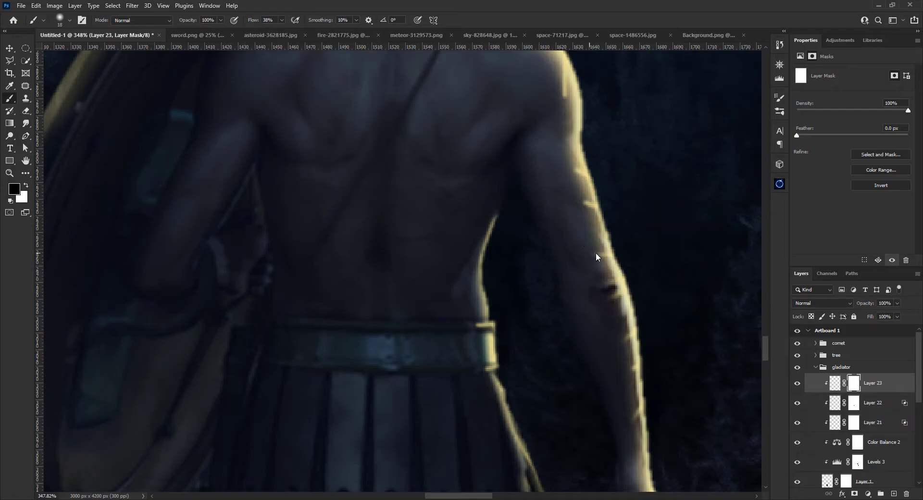
pyautogui.scroll(2, 556, 186)
pyautogui.scroll(1, 540, 161)
pyautogui.scroll(2, 453, 114)
pyautogui.scroll(3, 447, 144)
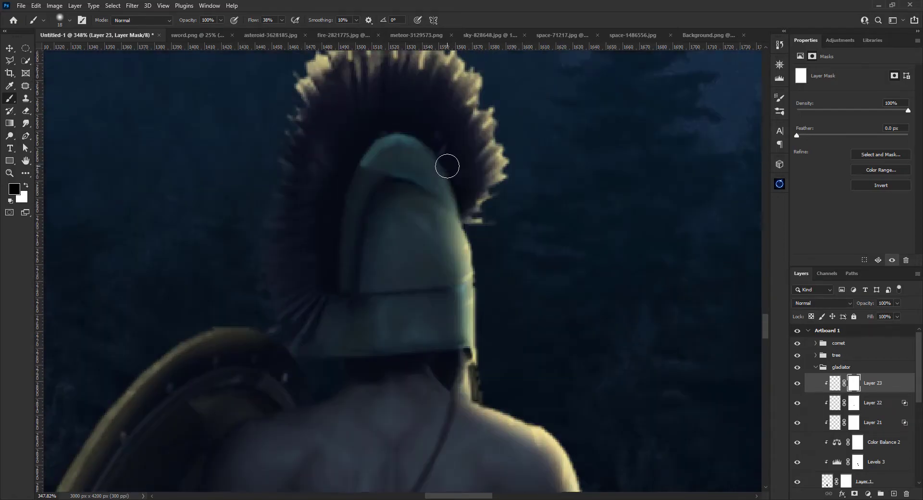
pyautogui.scroll(1, 409, 125)
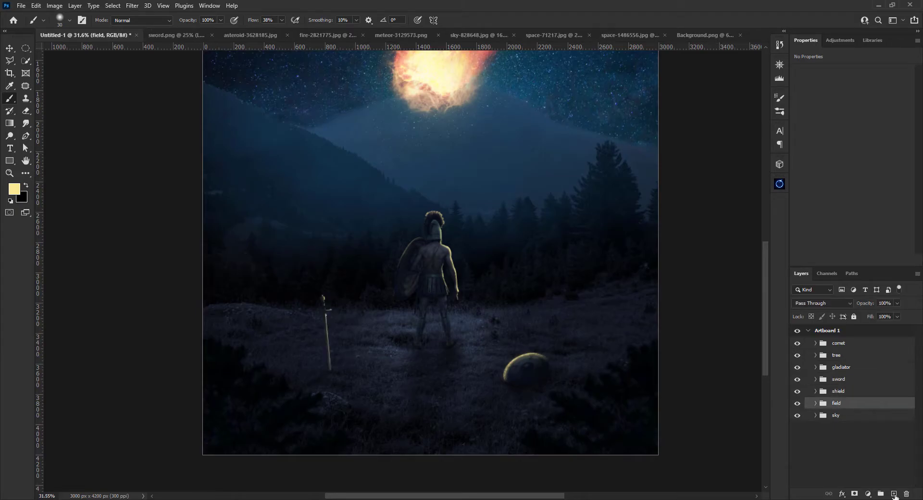
# Paint a yellow glow around the warrior's feet, blending it into the grass via split Blend If.
pyautogui.moveTo(404, 325); pyautogui.dragTo(375, 327)
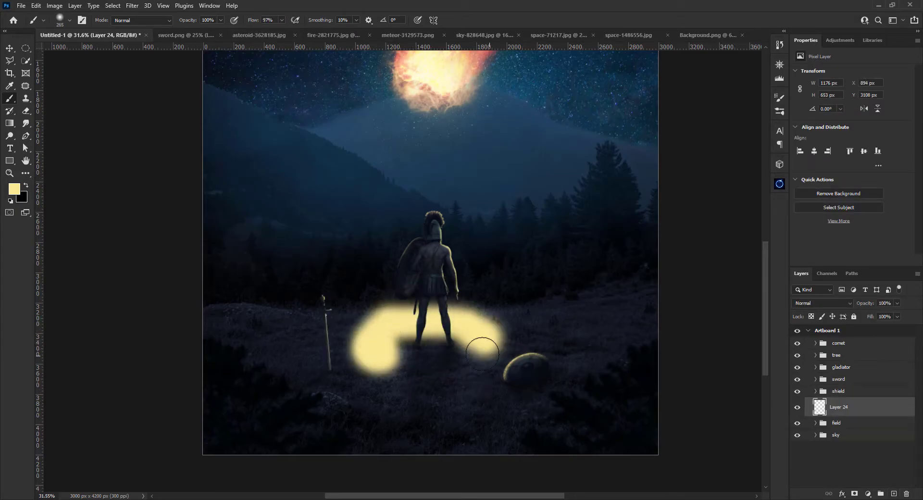
pyautogui.click(842, 494)
pyautogui.click(858, 400)
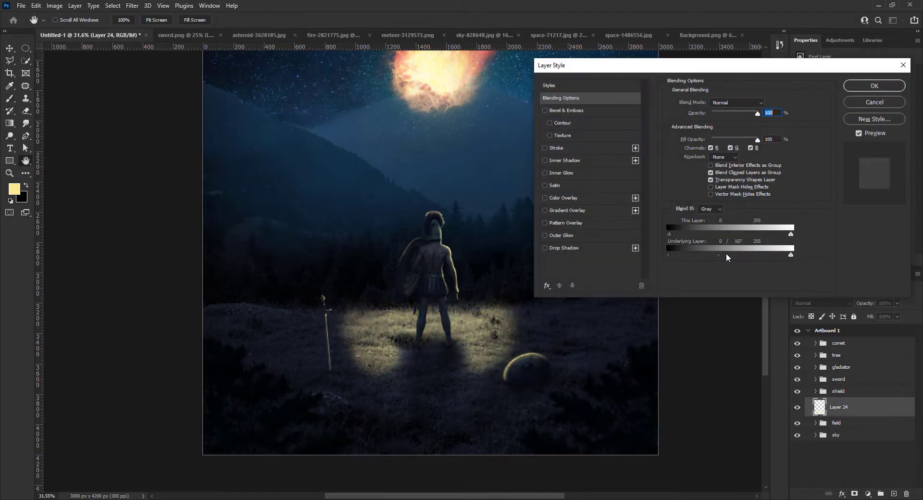
pyautogui.moveTo(668, 255); pyautogui.dragTo(705, 256)
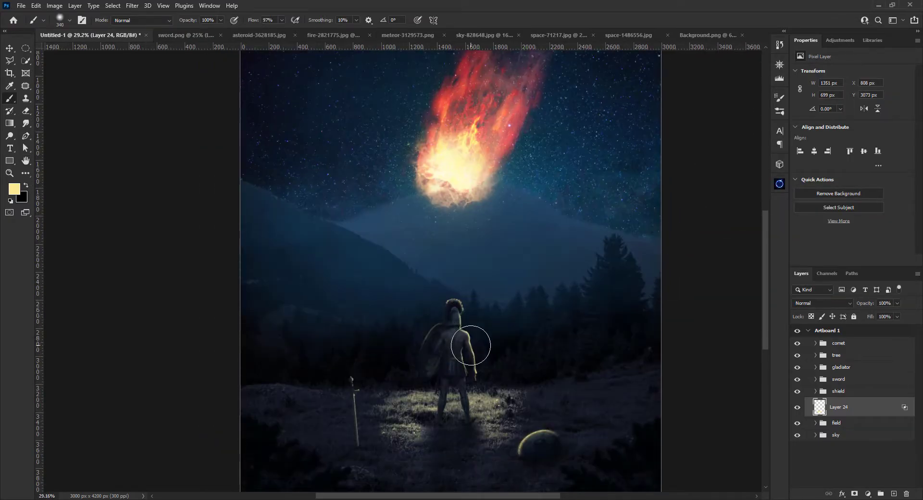
pyautogui.scroll(5, 470, 340)
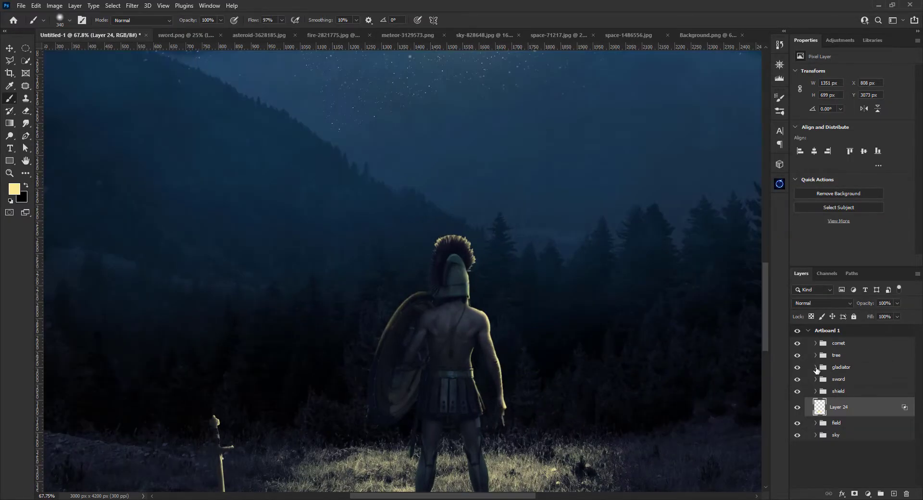
# Create a yellow Color Fill edge glow around the warrior and blur it to 16.8 px.
pyautogui.keyDown('ctrl'); pyautogui.click(447, 337); pyautogui.keyUp('ctrl')
pyautogui.hotkey('alt', 'BackSpace')
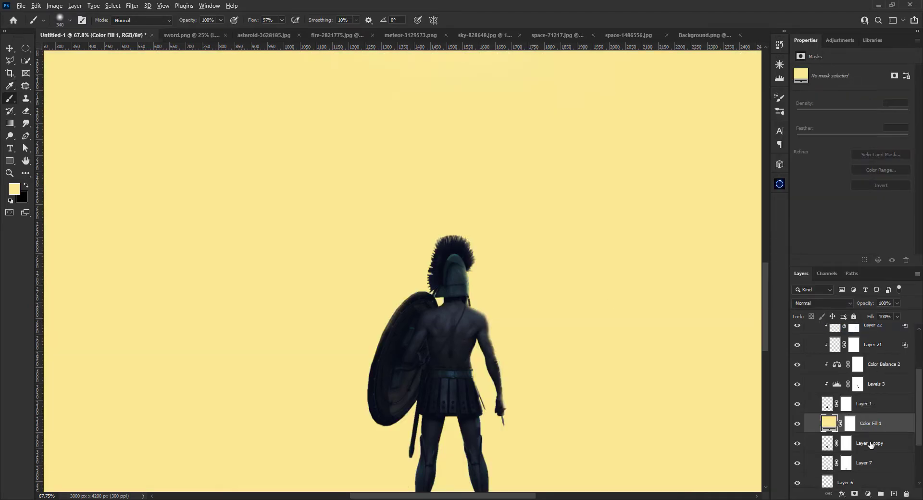
pyautogui.hotkey('ctrl', 'z')
pyautogui.hotkey('alt', 'shift', 'BackSpace')
pyautogui.click(132, 5)
pyautogui.click(260, 165)
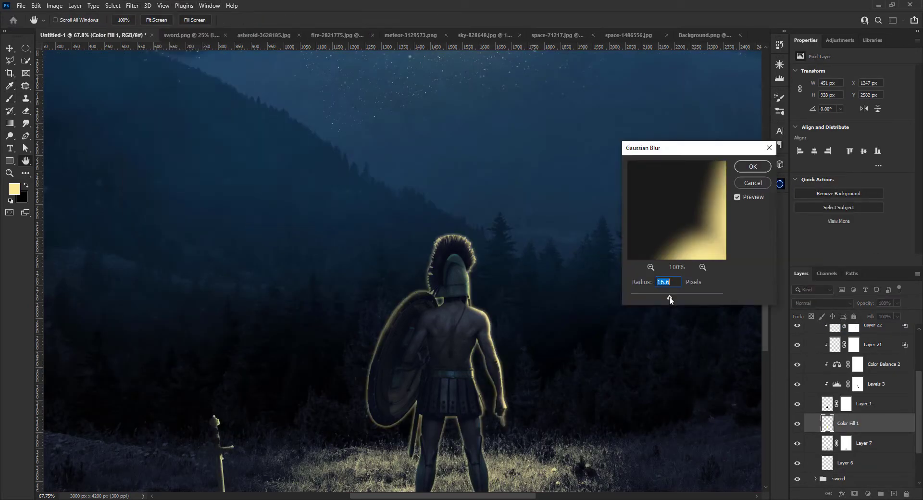
pyautogui.moveTo(670, 298); pyautogui.dragTo(656, 298)
pyautogui.click(753, 170)
# Add masks to Color Fill 1 and the grass glow layer, with brush opacity at 10%.
pyautogui.click(854, 495)
pyautogui.scroll(-3, 452, 297)
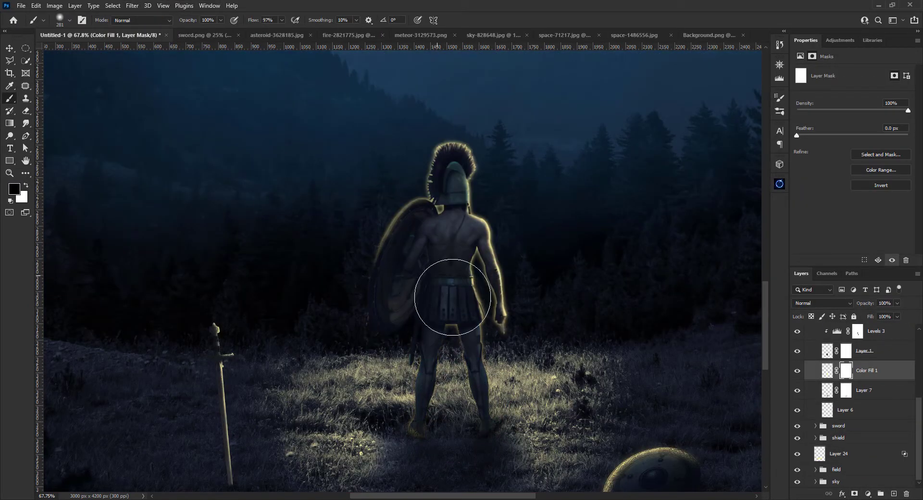
pyautogui.scroll(-2, 447, 219)
pyautogui.scroll(-3, 458, 208)
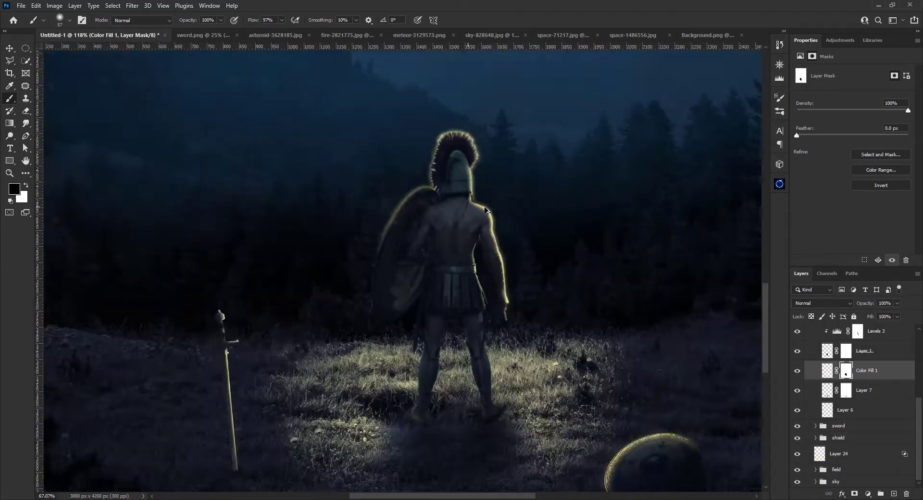
pyautogui.scroll(-3, 529, 264)
pyautogui.scroll(-1, 553, 327)
pyautogui.scroll(10, 468, 327)
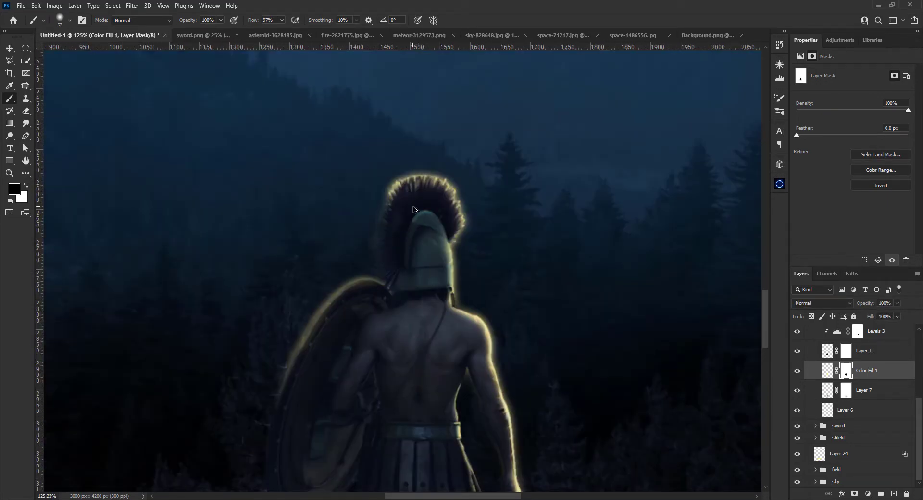
pyautogui.scroll(-5, 414, 209)
pyautogui.scroll(3, 637, 418)
pyautogui.click(839, 454)
pyautogui.click(855, 495)
pyautogui.press('1')
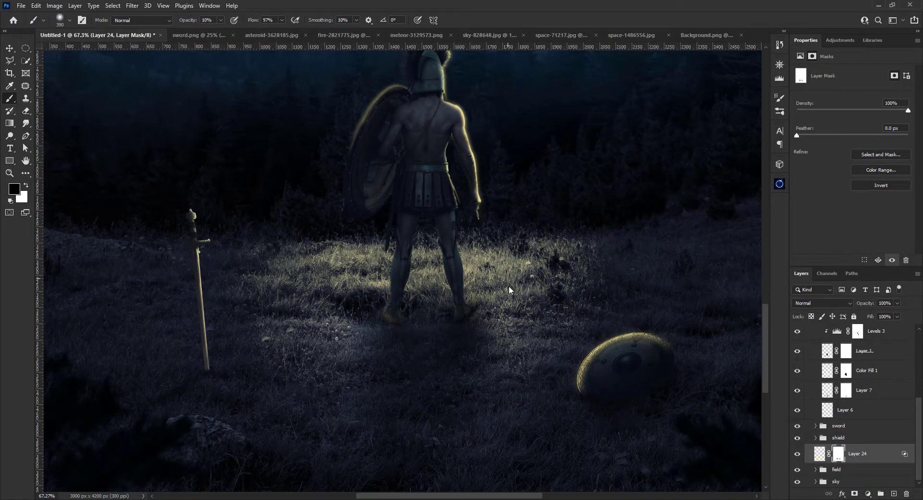
pyautogui.scroll(-5, 508, 286)
pyautogui.scroll(2, 315, 325)
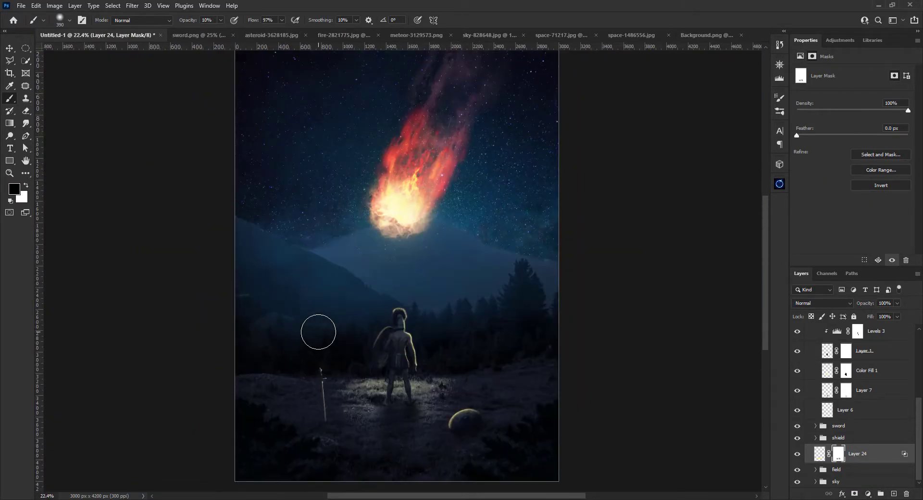
pyautogui.scroll(3, 387, 190)
# Sample the comet's glow colour and paint yellow streaks around its head at 100% flow.
pyautogui.keyDown('alt'); pyautogui.click(381, 259); pyautogui.keyUp('alt')
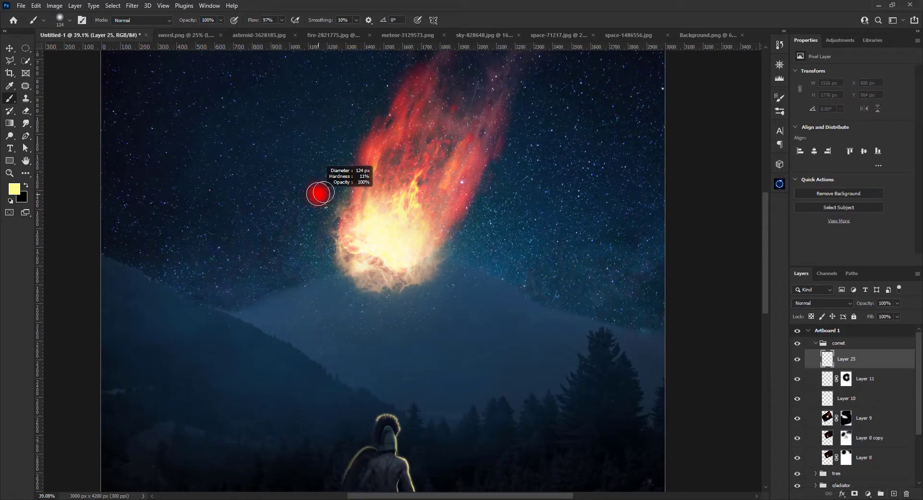
pyautogui.moveTo(321, 246); pyautogui.dragTo(330, 272)
pyautogui.moveTo(328, 189); pyautogui.dragTo(321, 232)
pyautogui.moveTo(360, 322); pyautogui.dragTo(423, 313)
pyautogui.moveTo(287, 203); pyautogui.dragTo(332, 310)
pyautogui.click(269, 20)
pyautogui.write('100')
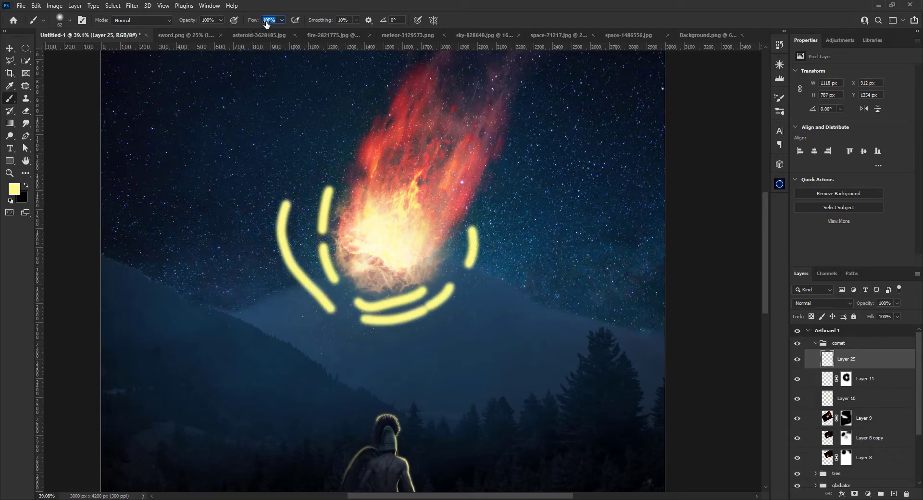
pyautogui.write('r')
# Smudge the yellow streaks into a swirl around the comet.
pyautogui.click(60, 20)
pyautogui.scroll(2, 312, 207)
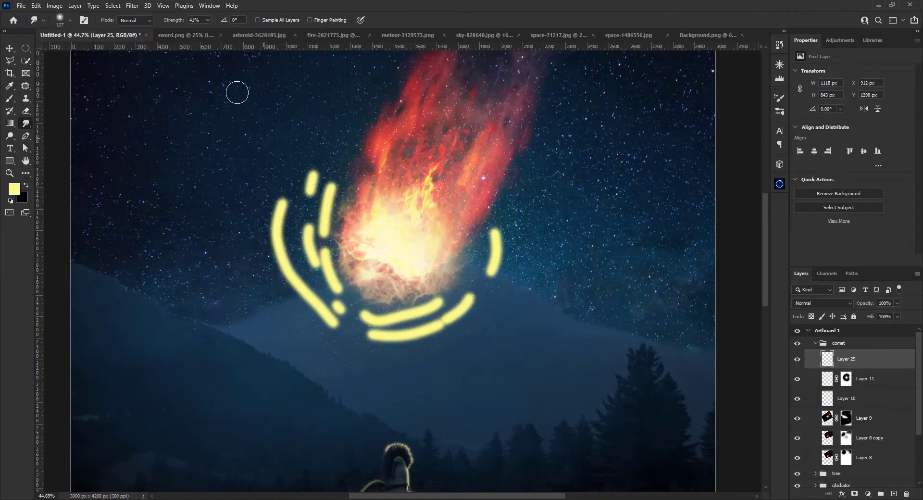
pyautogui.press(']')
pyautogui.press(']')
pyautogui.press(']')
pyautogui.moveTo(308, 259)
pyautogui.mouseDown()
pyautogui.moveTo(480, 247)
pyautogui.moveTo(470, 283)
pyautogui.mouseUp()
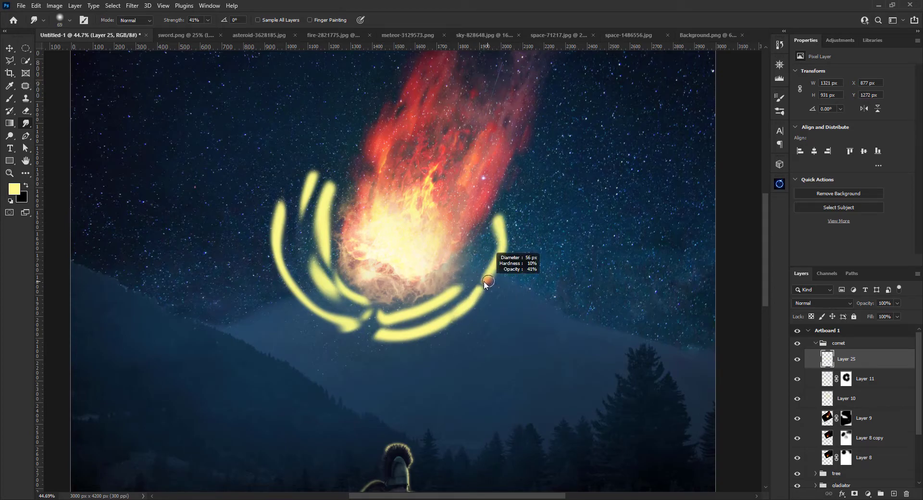
pyautogui.moveTo(363, 310); pyautogui.dragTo(327, 228)
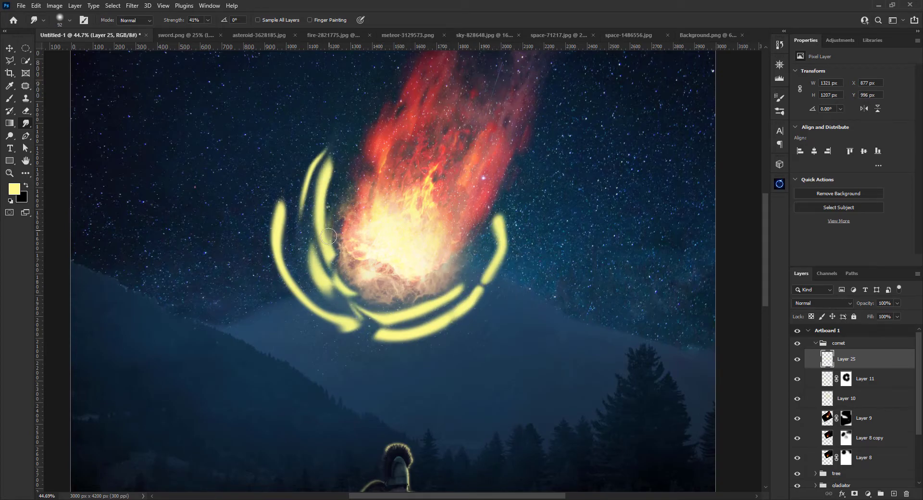
pyautogui.scroll(-2, 329, 236)
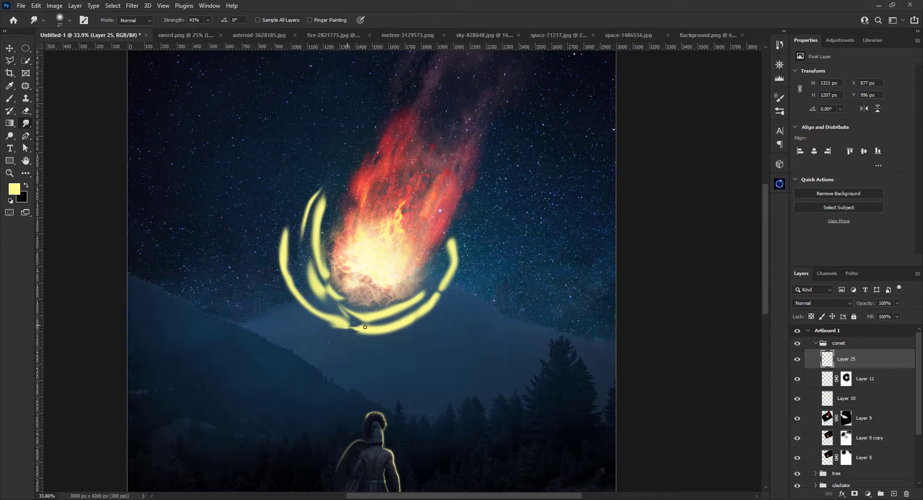
pyautogui.scroll(-2, 346, 310)
pyautogui.scroll(3, 367, 303)
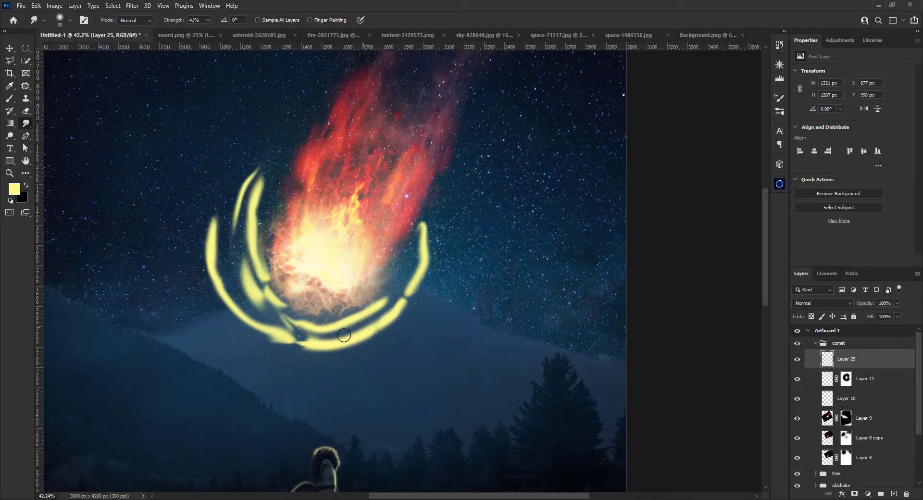
pyautogui.scroll(-1, 344, 335)
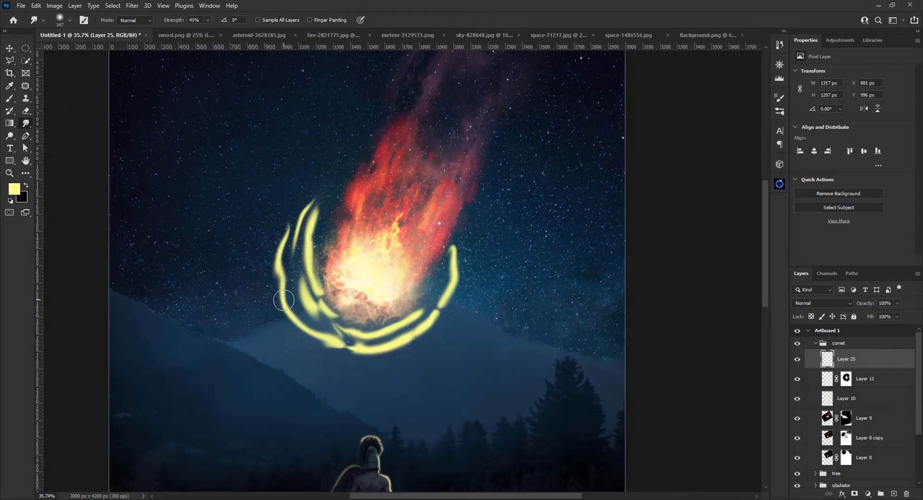
# Mask the streak layer and hide the outer left, lower arc and right streaks.
pyautogui.click(854, 494)
pyautogui.press('b')
pyautogui.press('d')
pyautogui.scroll(1, 465, 251)
pyautogui.scroll(1, 475, 164)
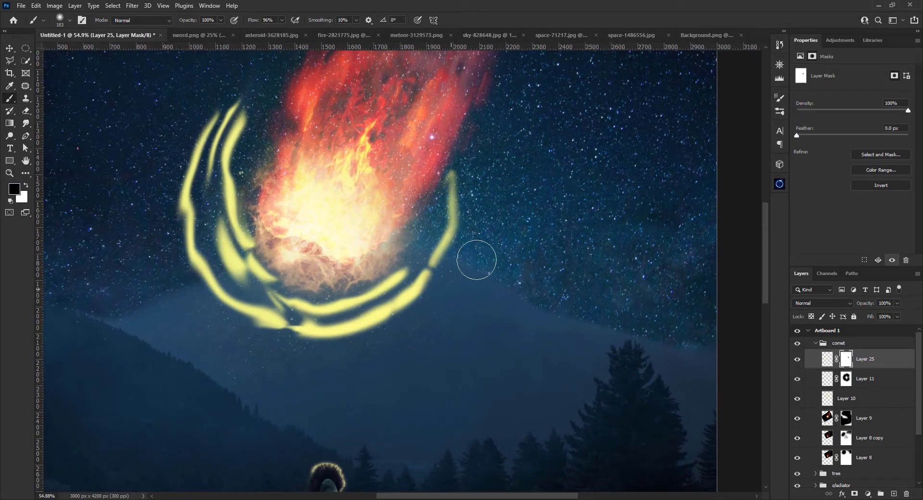
pyautogui.moveTo(202, 250); pyautogui.dragTo(221, 87)
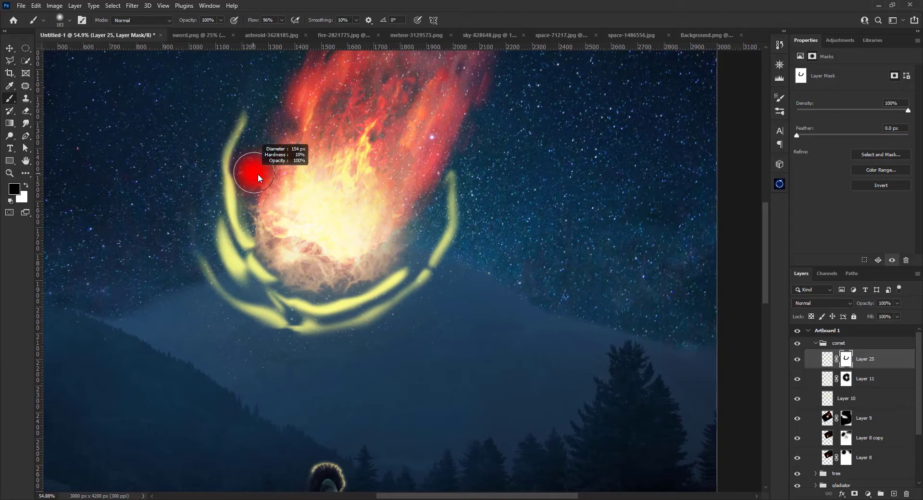
pyautogui.moveTo(212, 285); pyautogui.dragTo(418, 270)
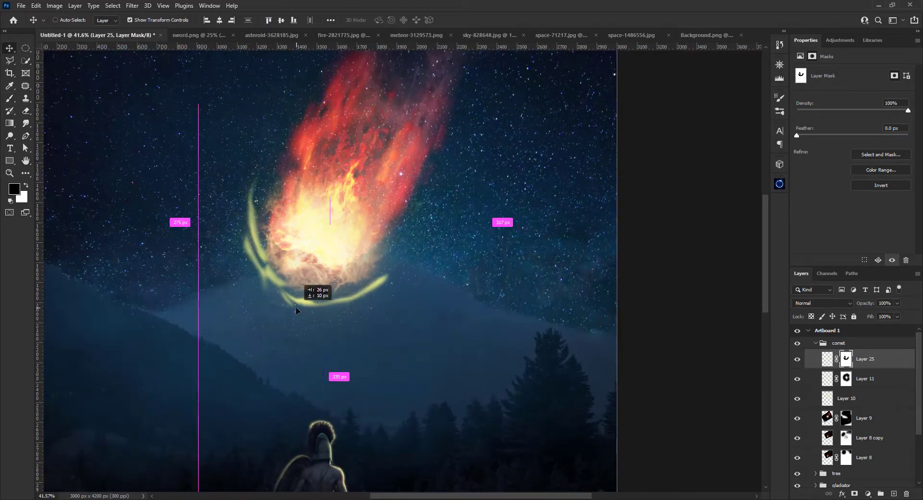
# Warp the swirl so it bends around the comet's head, and commit the transform.
pyautogui.moveTo(223, 115); pyautogui.dragTo(411, 264)
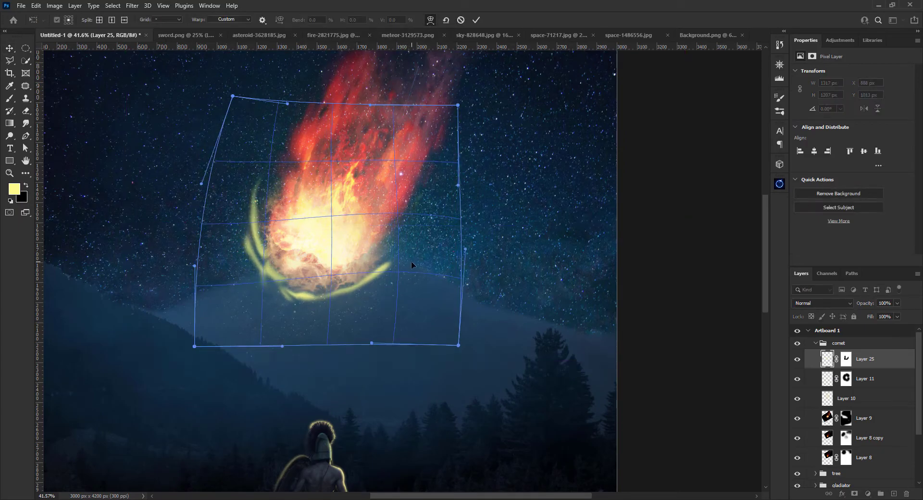
pyautogui.moveTo(190, 358); pyautogui.dragTo(190, 361)
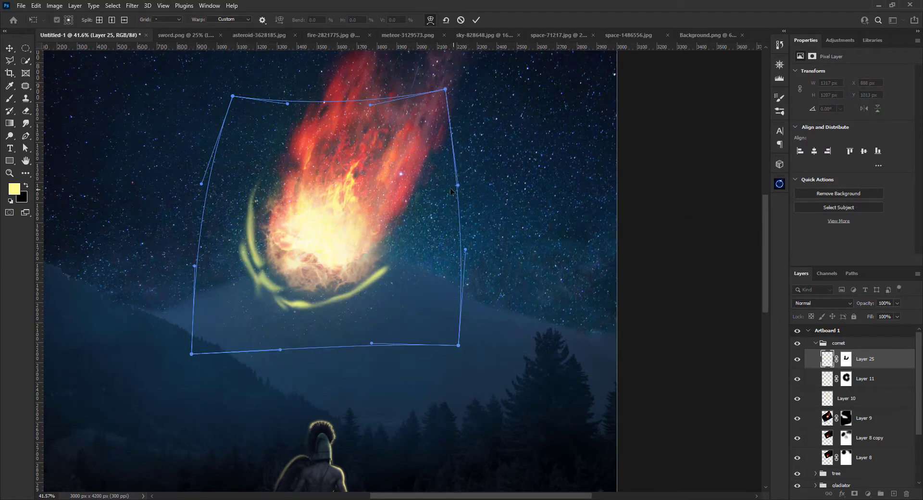
pyautogui.moveTo(363, 288); pyautogui.dragTo(367, 281)
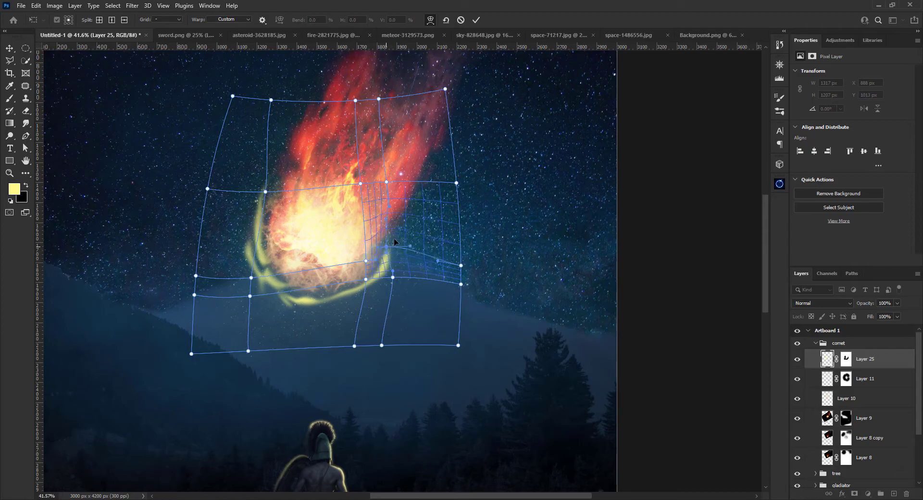
pyautogui.press('Return')
pyautogui.press('b')
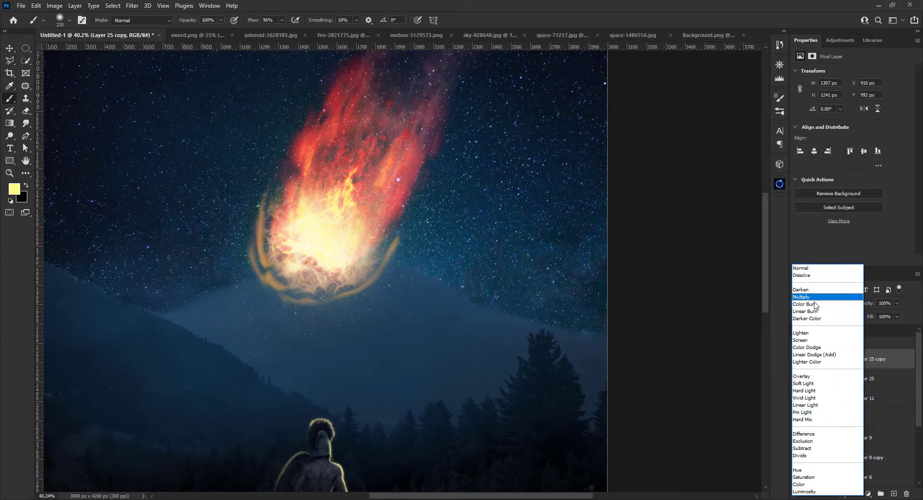
# Blend Layer 25 copy's flames with Overlay and adjust their hue/saturation.
pyautogui.click(816, 376)
pyautogui.hotkey('ctrl', 'u')
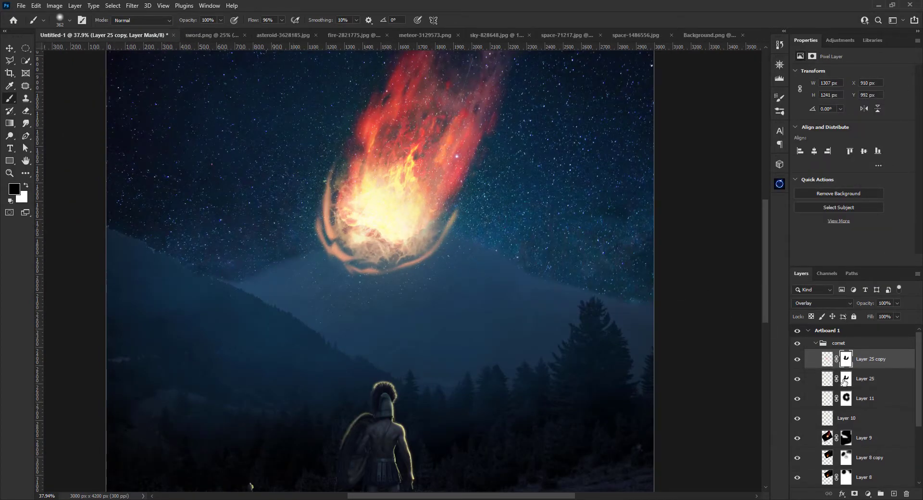
pyautogui.click(845, 378)
pyautogui.keyDown('alt'); pyautogui.scroll(-2, 308, 262); pyautogui.keyUp('alt')
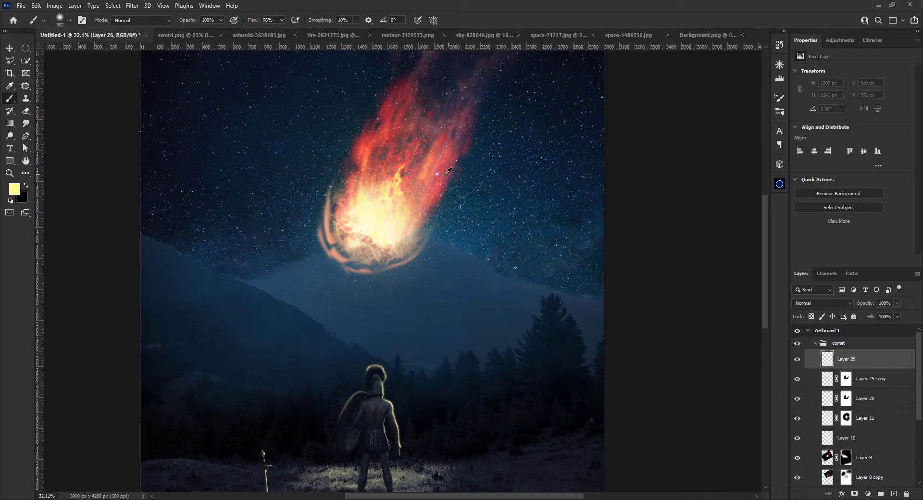
# Set the Layer 26 glow to Lighter Color blending.
pyautogui.click(822, 303)
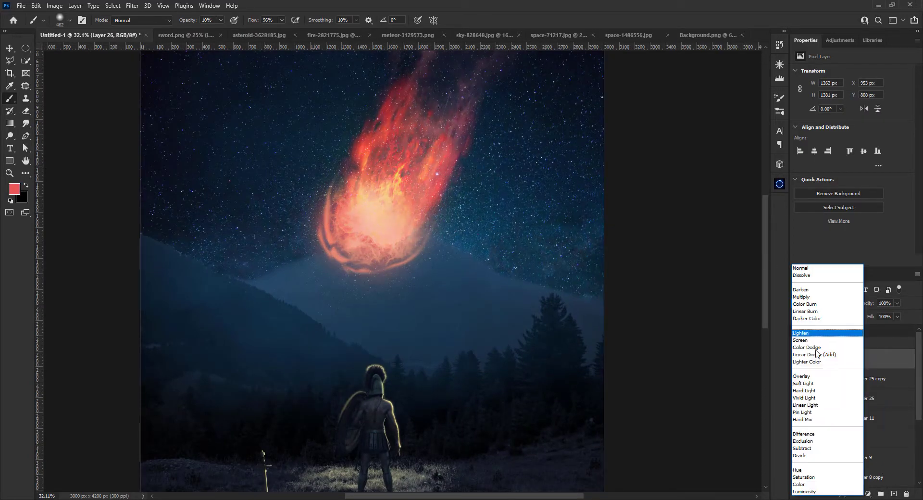
pyautogui.press('Escape')
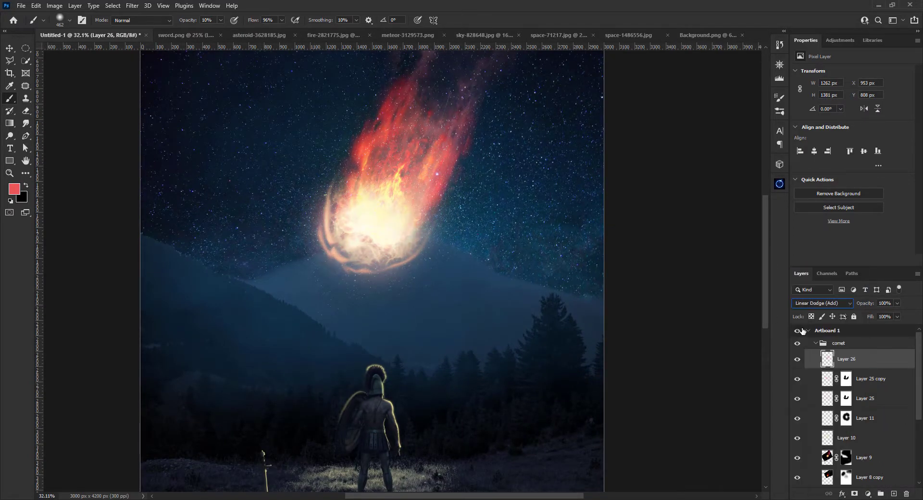
pyautogui.click(822, 302)
pyautogui.click(817, 425)
pyautogui.scroll(1, 526, 279)
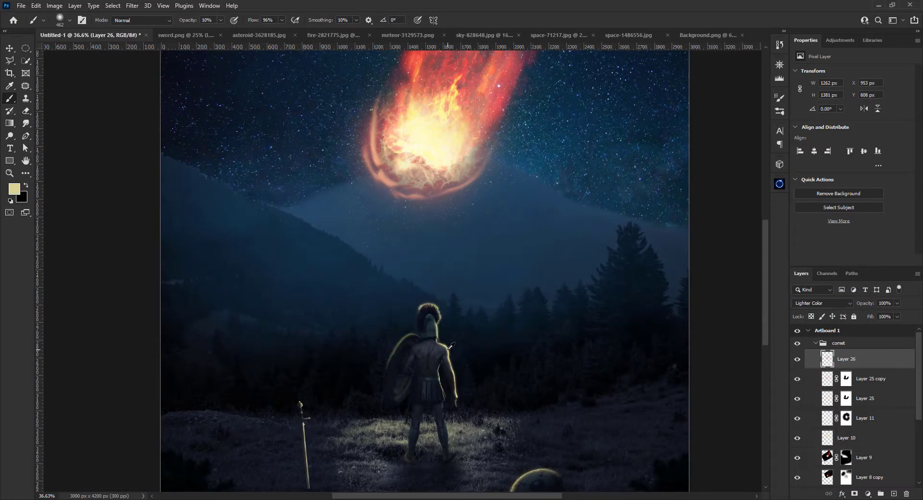
pyautogui.scroll(-1, 451, 342)
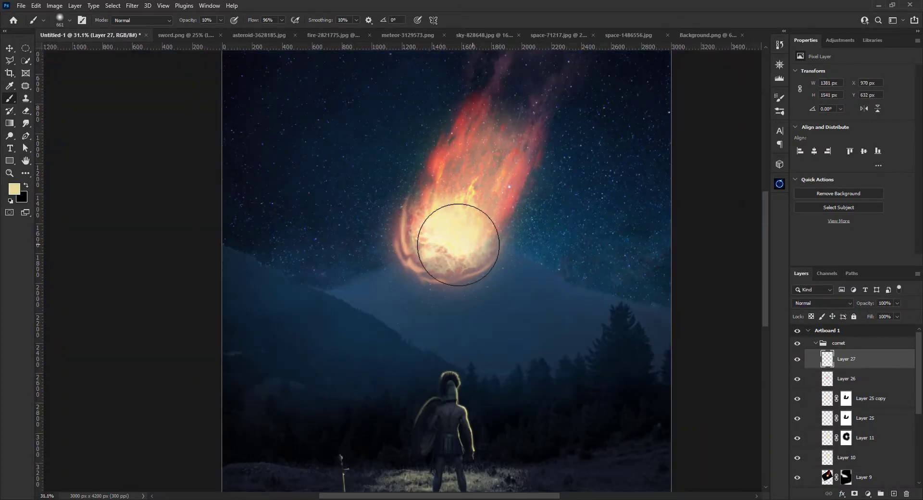
pyautogui.scroll(1, 485, 257)
# Set the Layer 27 glow to Overlay blending.
pyautogui.click(822, 303)
pyautogui.click(800, 364)
pyautogui.scroll(-2, 638, 286)
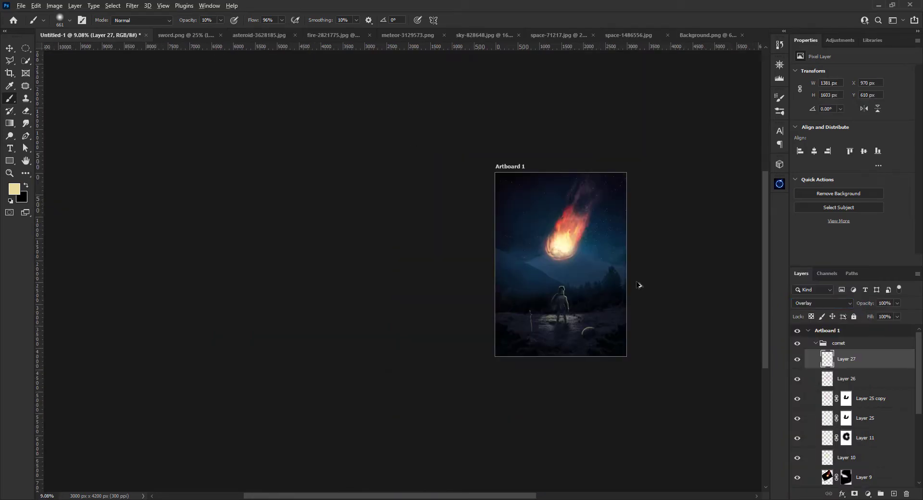
pyautogui.scroll(1, 525, 251)
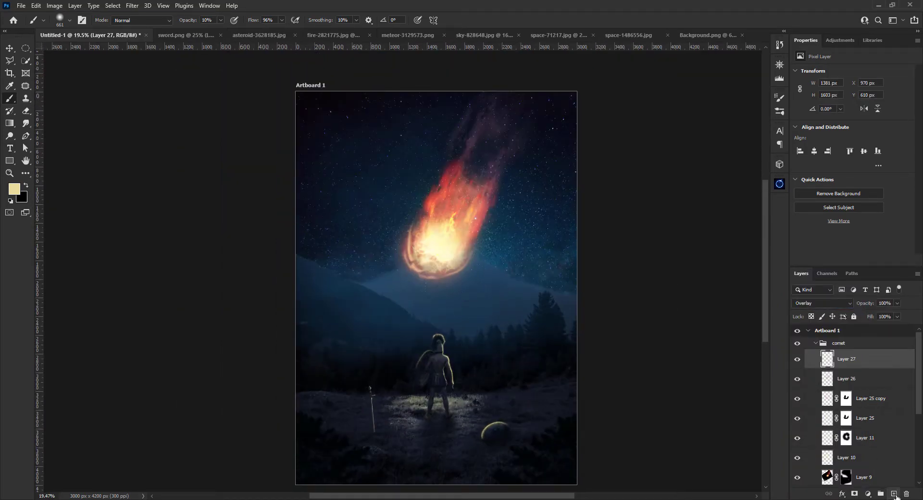
# Move Layer 28 into the comet group and scatter debris specks with a debris brush on a new layer.
pyautogui.moveTo(839, 343); pyautogui.dragTo(839, 346)
pyautogui.click(60, 20)
pyautogui.doubleClick(41, 250)
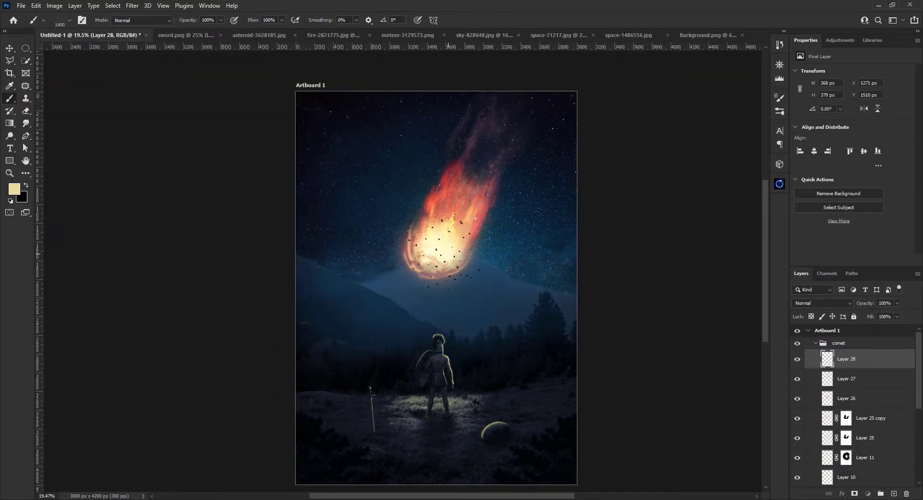
pyautogui.scroll(3, 441, 250)
pyautogui.scroll(-2, 481, 182)
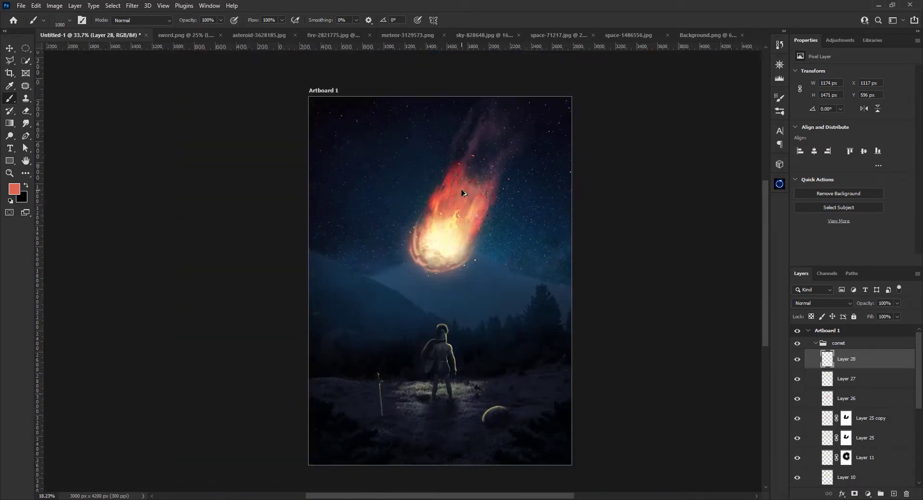
pyautogui.scroll(2, 464, 191)
pyautogui.scroll(-1, 481, 216)
pyautogui.scroll(-2, 527, 272)
pyautogui.scroll(1, 526, 272)
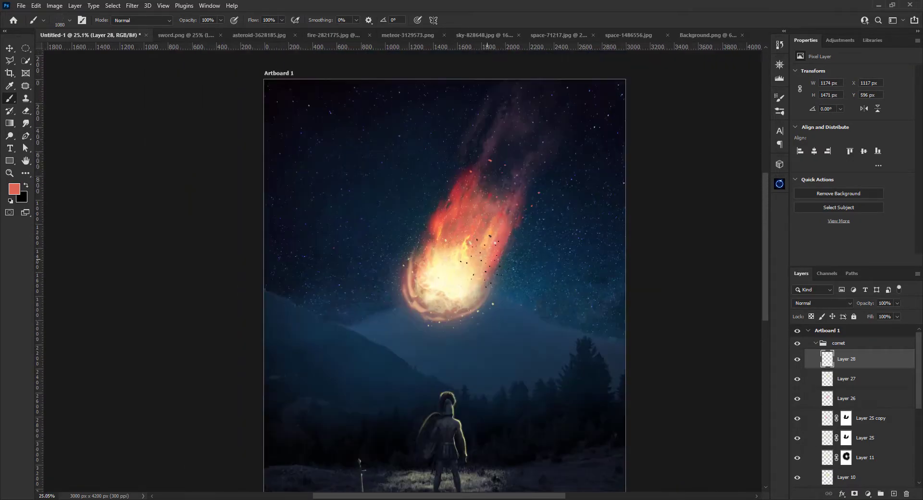
pyautogui.scroll(-1, 527, 271)
# Brush a smoky trail with Fog 10 on a new layer set to Multiply at 76% opacity.
pyautogui.click(331, 34)
pyautogui.click(249, 34)
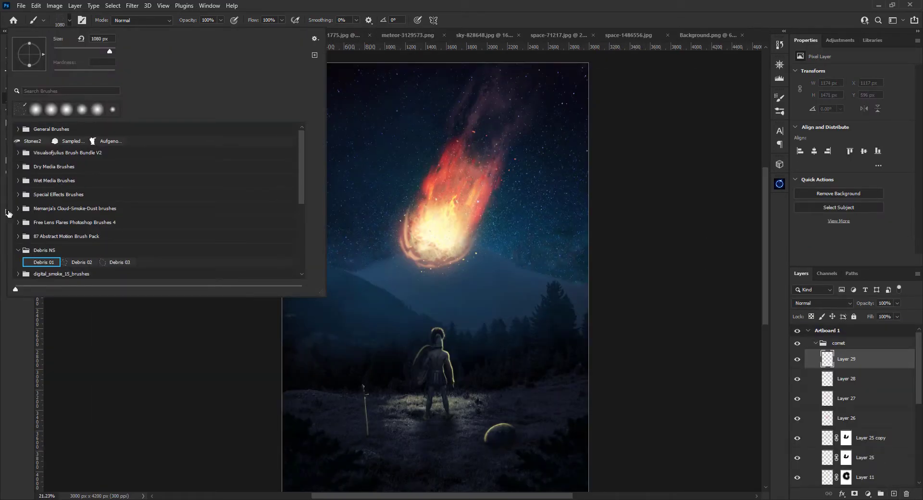
pyautogui.scroll(-3, 95, 216)
pyautogui.doubleClick(163, 172)
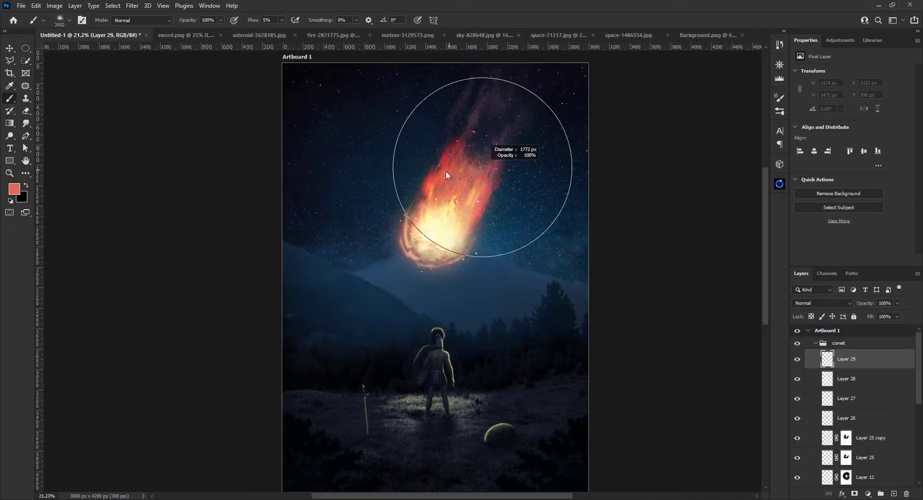
pyautogui.scroll(3, 476, 202)
pyautogui.scroll(-1, 487, 226)
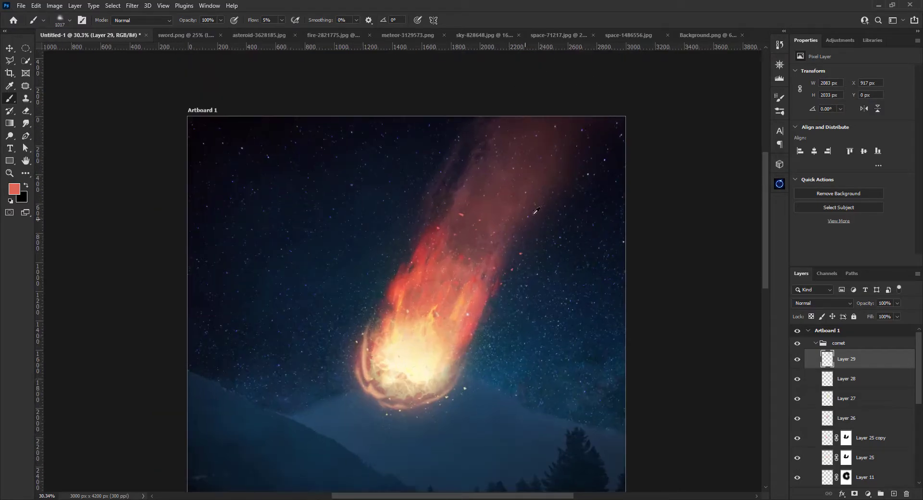
pyautogui.click(822, 302)
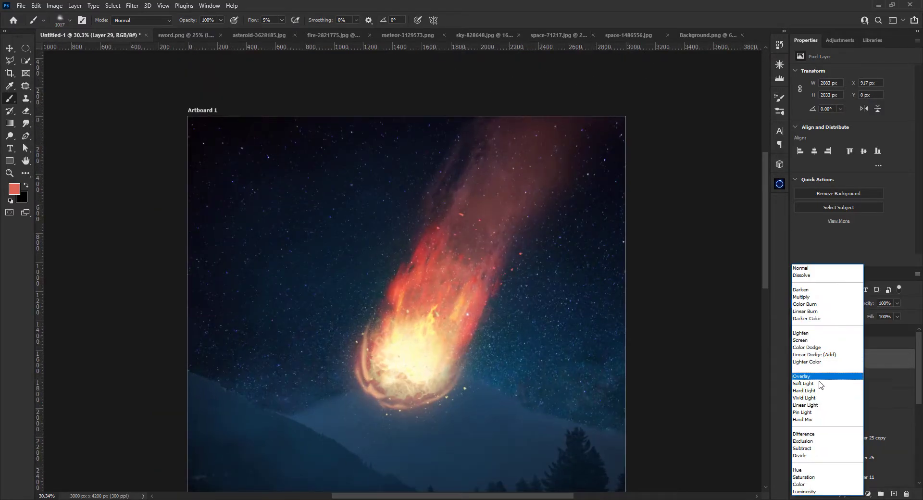
pyautogui.click(800, 297)
pyautogui.moveTo(882, 306); pyautogui.dragTo(874, 306)
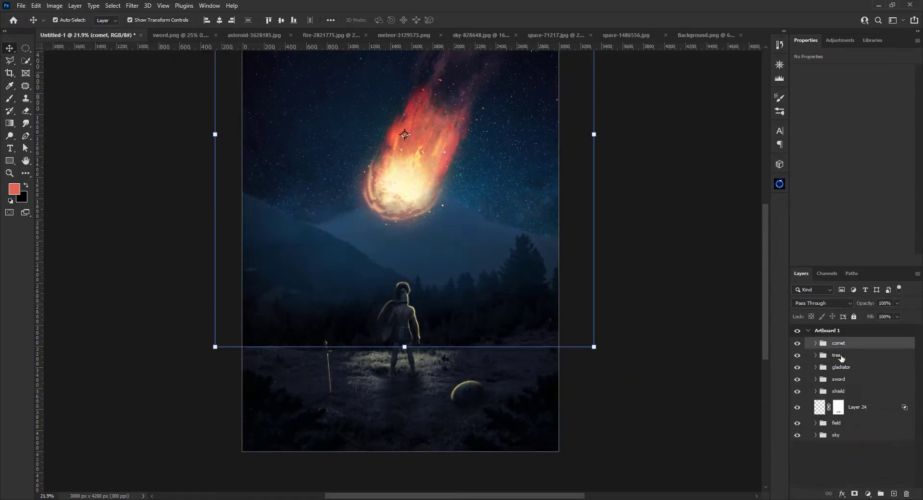
# Drag the embers image over the lower field and blend it with Screen.
pyautogui.hotkey('alt', 'Tab')
pyautogui.moveTo(563, 246)
pyautogui.mouseDown()
pyautogui.moveTo(414, 356)
pyautogui.moveTo(414, 395)
pyautogui.mouseUp()
pyautogui.click(822, 303)
pyautogui.click(808, 344)
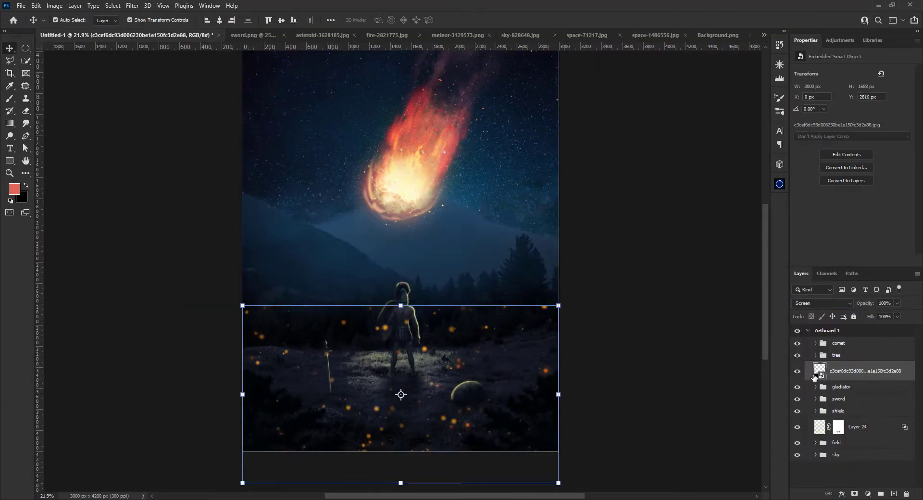
# Mask the embers, paint black to hide some, and shift their tint slightly darker.
pyautogui.press('Return')
pyautogui.click(854, 494)
pyautogui.press('b')
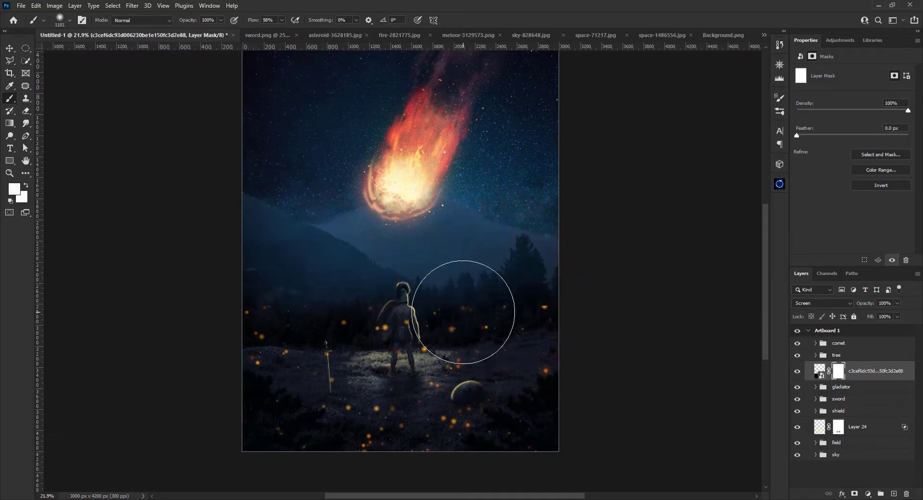
pyautogui.scroll(1, 463, 312)
pyautogui.press('d')
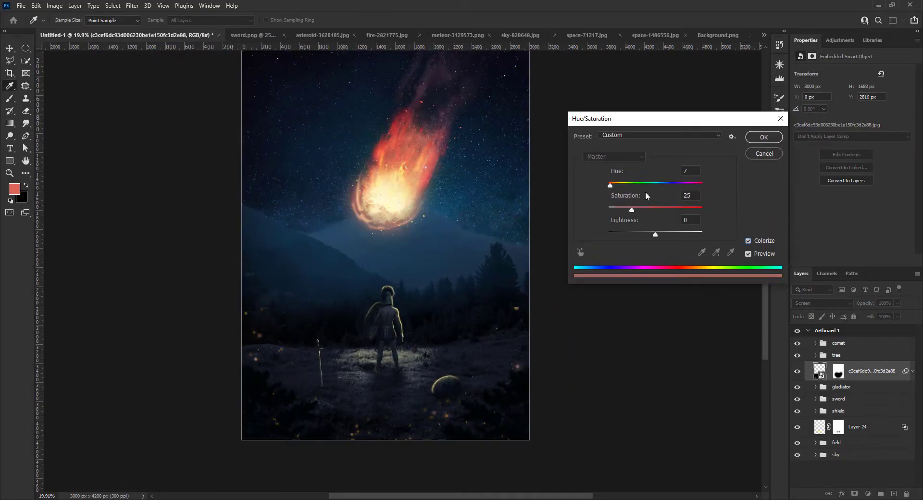
pyautogui.moveTo(655, 234); pyautogui.dragTo(652, 234)
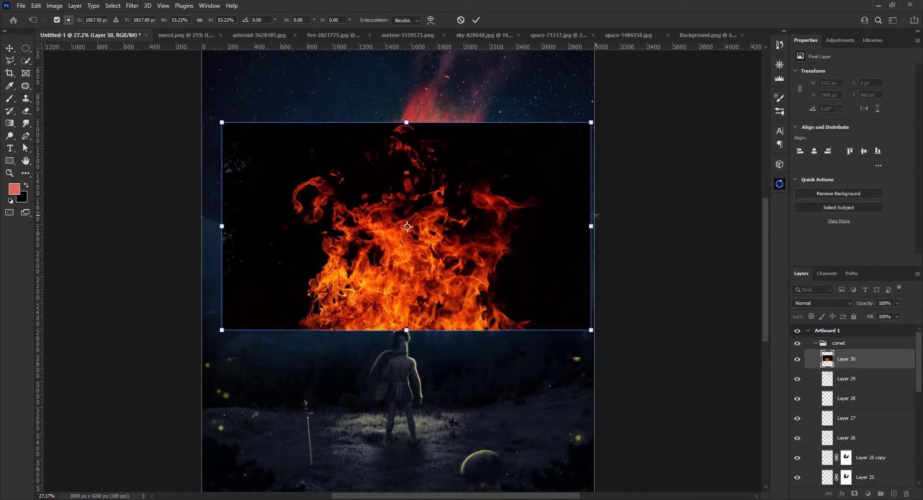
# Rotate, shrink, Screen-blend and warp the Layer 30 fire onto the comet head and tail.
pyautogui.moveTo(595, 215)
pyautogui.mouseDown()
pyautogui.moveTo(250, 332)
pyautogui.moveTo(336, 270)
pyautogui.mouseUp()
pyautogui.click(822, 303)
pyautogui.click(813, 365)
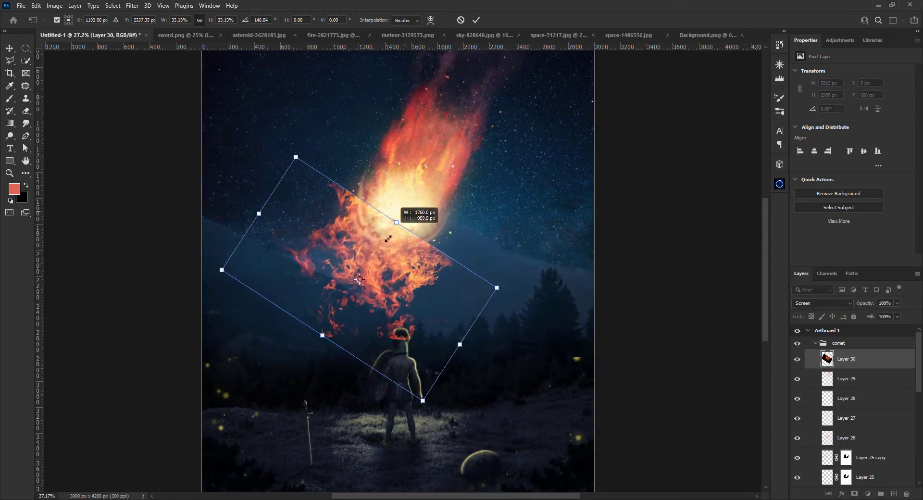
pyautogui.moveTo(404, 202)
pyautogui.mouseDown()
pyautogui.moveTo(490, 222)
pyautogui.moveTo(418, 210)
pyautogui.moveTo(472, 222)
pyautogui.mouseUp()
pyautogui.scroll(1, 418, 210)
pyautogui.moveTo(522, 243); pyautogui.dragTo(545, 165)
pyautogui.moveTo(317, 151); pyautogui.dragTo(403, 92)
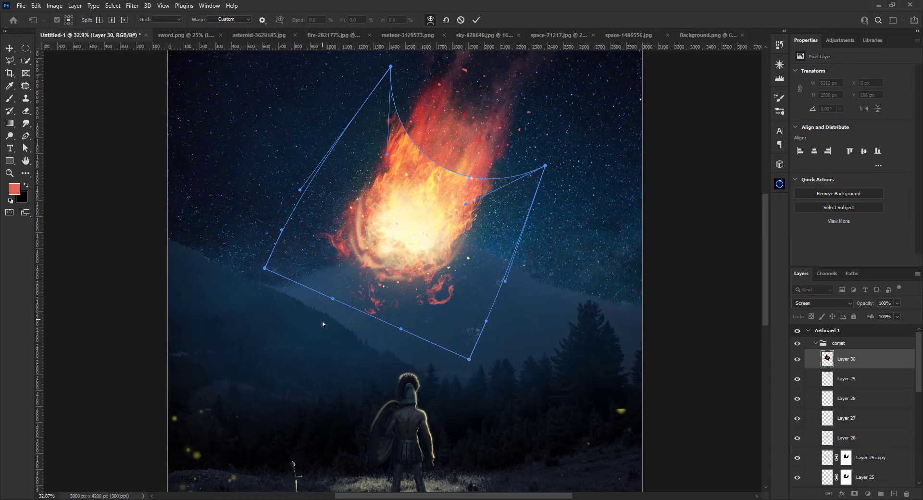
pyautogui.press('Return')
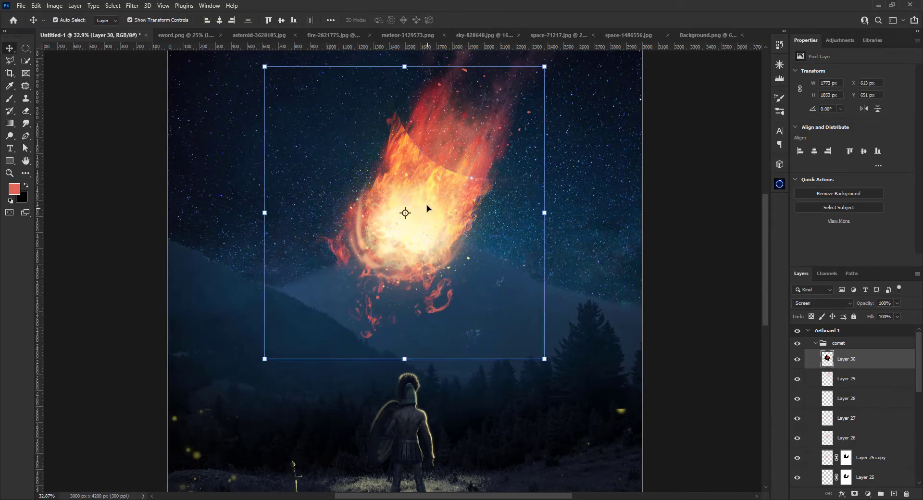
# Mask the fire layer and paint away its hard edges around the comet.
pyautogui.click(854, 494)
pyautogui.press('b')
pyautogui.moveTo(396, 115); pyautogui.dragTo(401, 149)
pyautogui.scroll(-2, 522, 155)
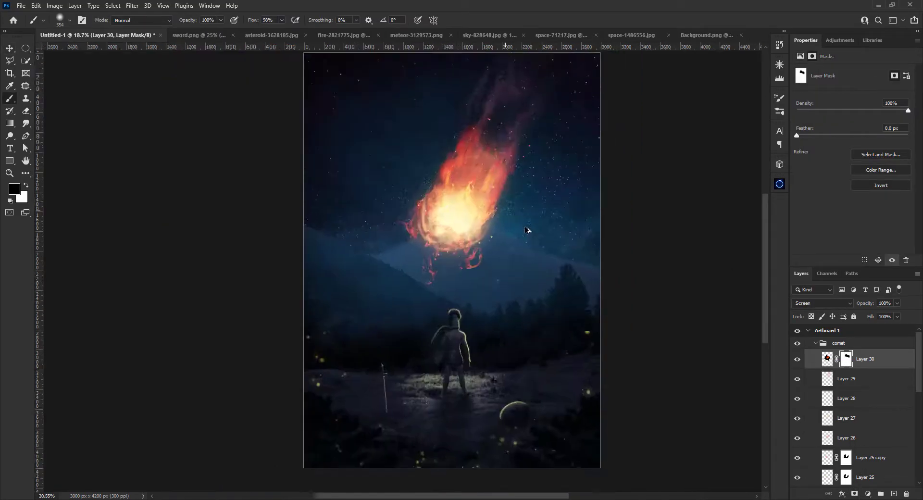
pyautogui.scroll(2, 553, 319)
pyautogui.scroll(-1, 437, 194)
pyautogui.scroll(2, 438, 193)
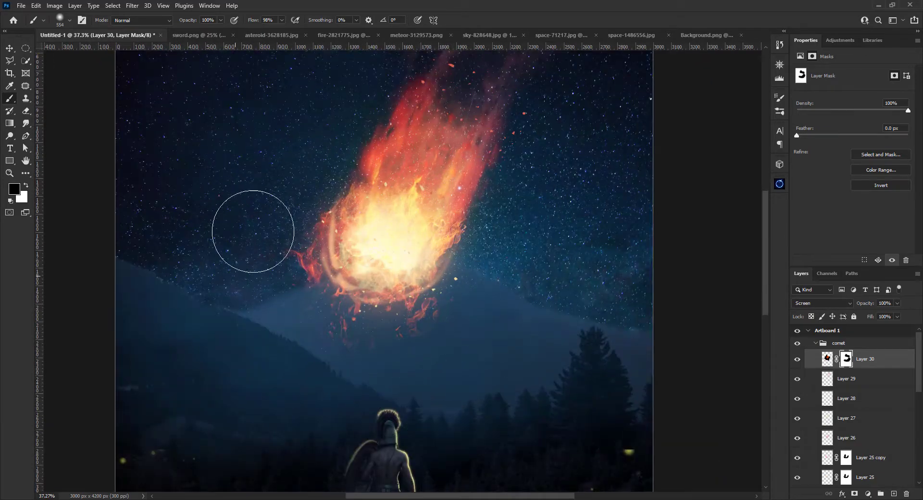
pyautogui.scroll(-3, 231, 245)
pyautogui.scroll(-1, 433, 240)
pyautogui.scroll(3, 478, 281)
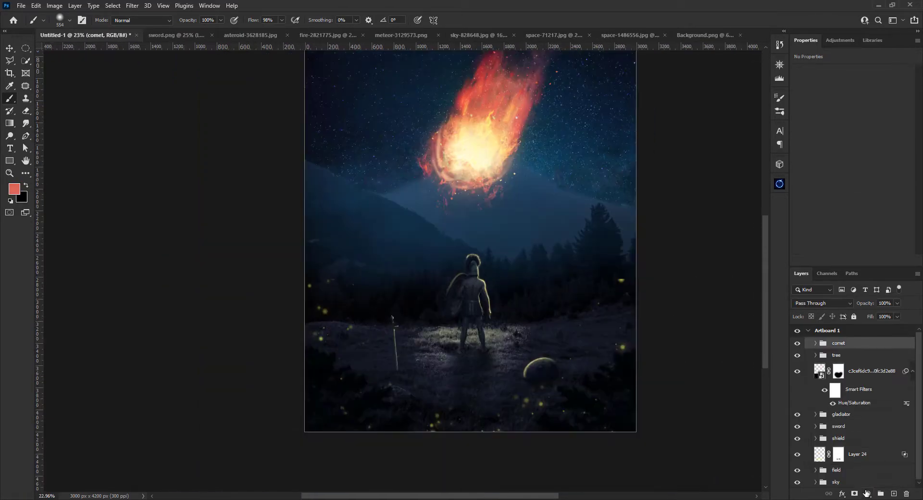
# Add a Hue/Saturation adjustment above the comet group with its mask inverted to black.
pyautogui.click(867, 493)
pyautogui.click(849, 289)
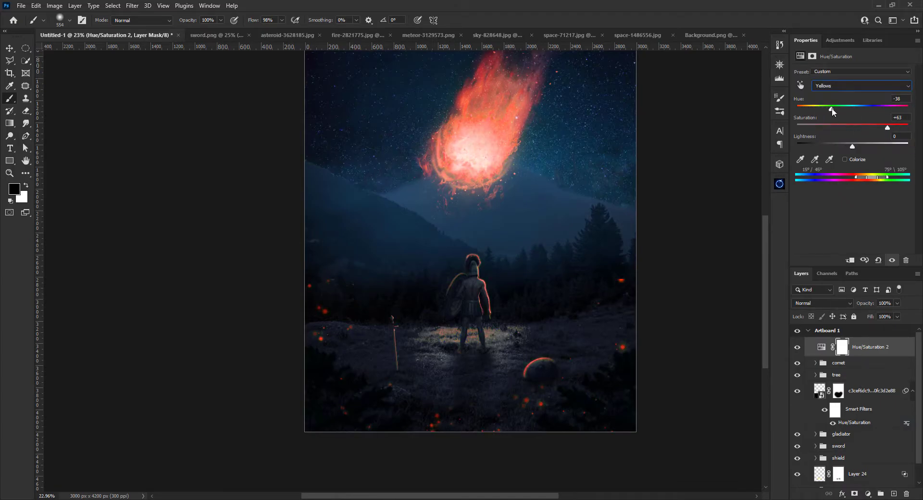
pyautogui.click(840, 346)
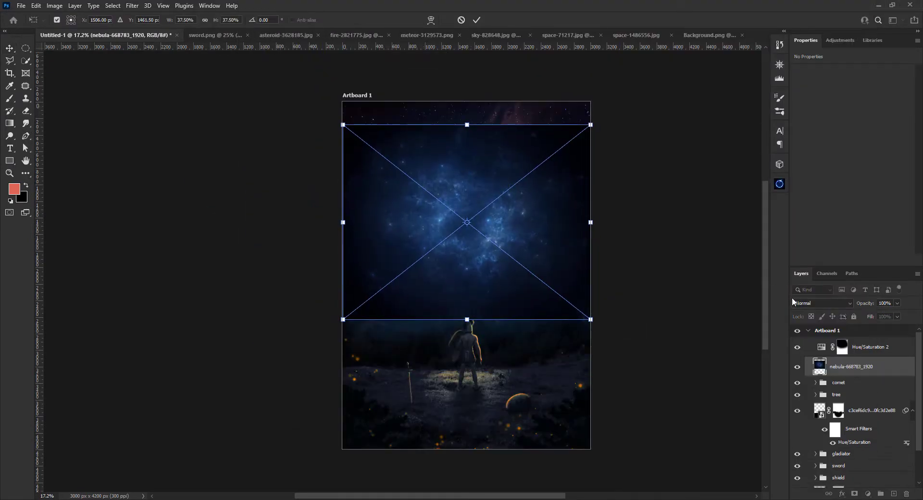
# Darken the nebula with Levels and colorize it fiery red with Hue/Saturation.
pyautogui.moveTo(753, 122); pyautogui.dragTo(754, 122)
pyautogui.moveTo(625, 224); pyautogui.dragTo(646, 225)
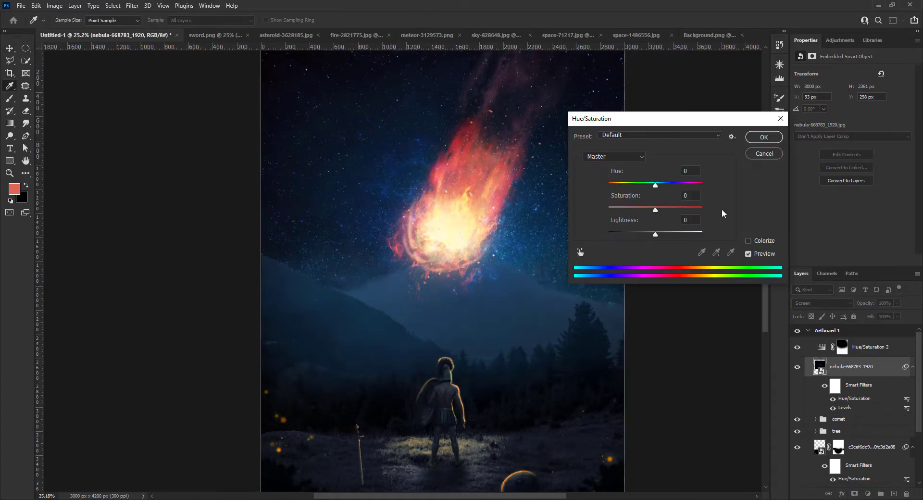
pyautogui.click(748, 241)
pyautogui.moveTo(632, 210); pyautogui.dragTo(692, 210)
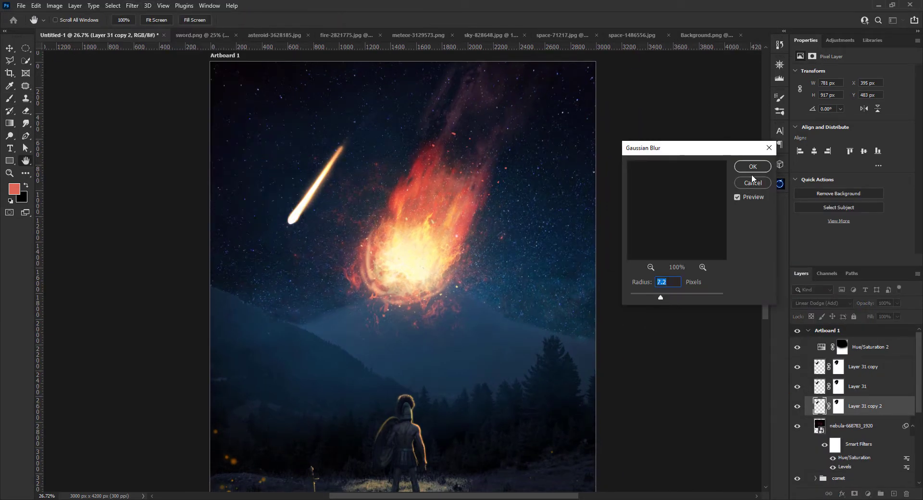
# Target Layer 31 copy's mask, then drag the northern-lights image into the artboard.
pyautogui.click(839, 367)
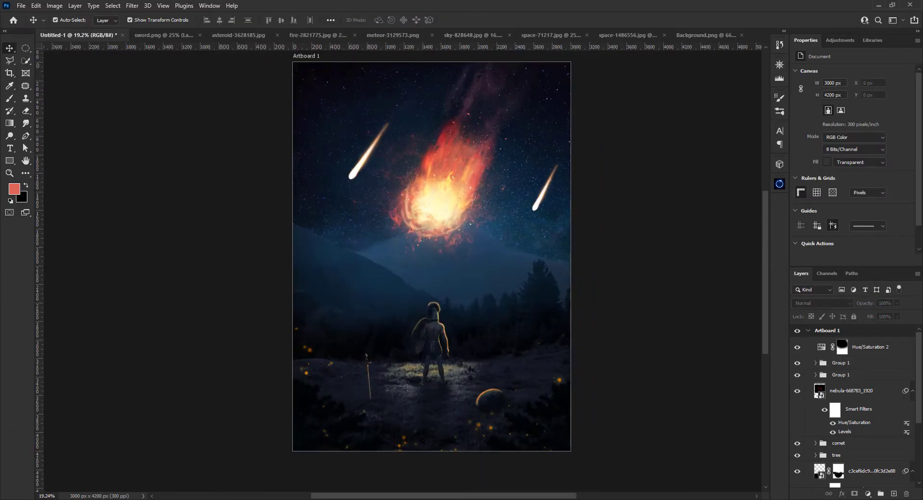
pyautogui.hotkey('alt', 'Tab')
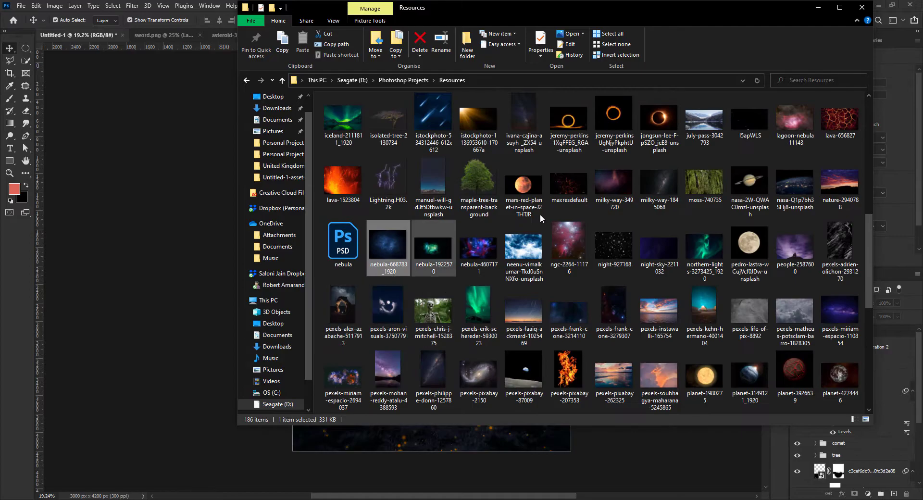
pyautogui.moveTo(705, 246); pyautogui.dragTo(465, 261)
# Place the northern-lights layer lower, blend it with Screen, and darken its shadows with Levels.
pyautogui.press('Return')
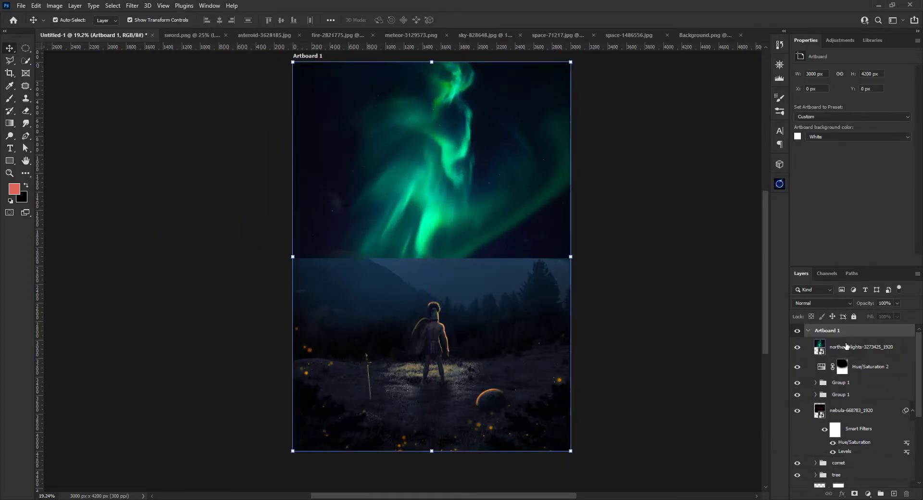
pyautogui.moveTo(846, 345); pyautogui.dragTo(861, 464)
pyautogui.click(822, 303)
pyautogui.click(817, 341)
pyautogui.hotkey('ctrl', 'l')
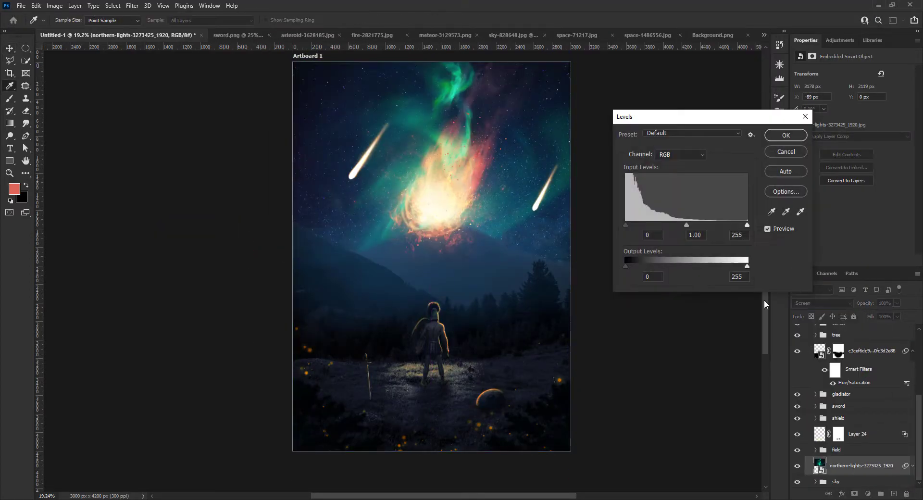
pyautogui.moveTo(625, 224); pyautogui.dragTo(647, 226)
pyautogui.press('Return')
pyautogui.hotkey('ctrl', 'u')
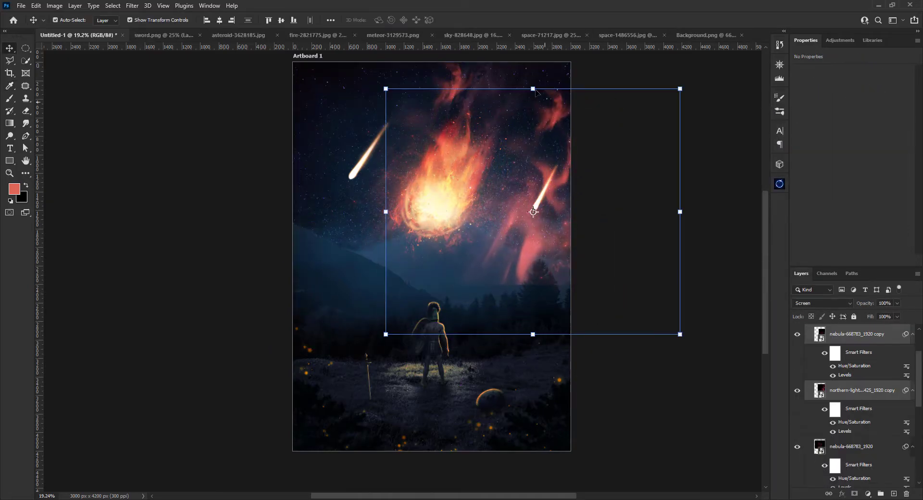
# Rotate and shrink the aurora copy over the right shooting star, mask it, and confirm its Hue/Saturation filter.
pyautogui.moveTo(654, 211); pyautogui.dragTo(577, 149)
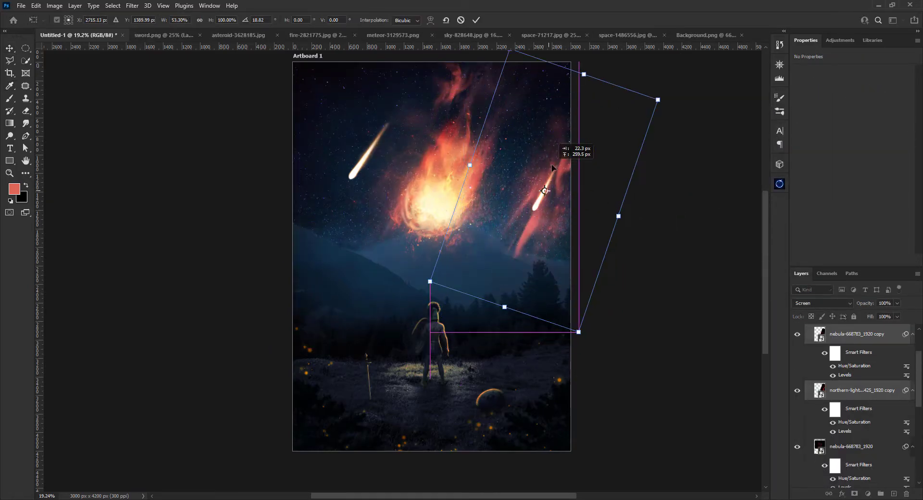
pyautogui.click(839, 390)
pyautogui.click(839, 333)
pyautogui.press('Delete')
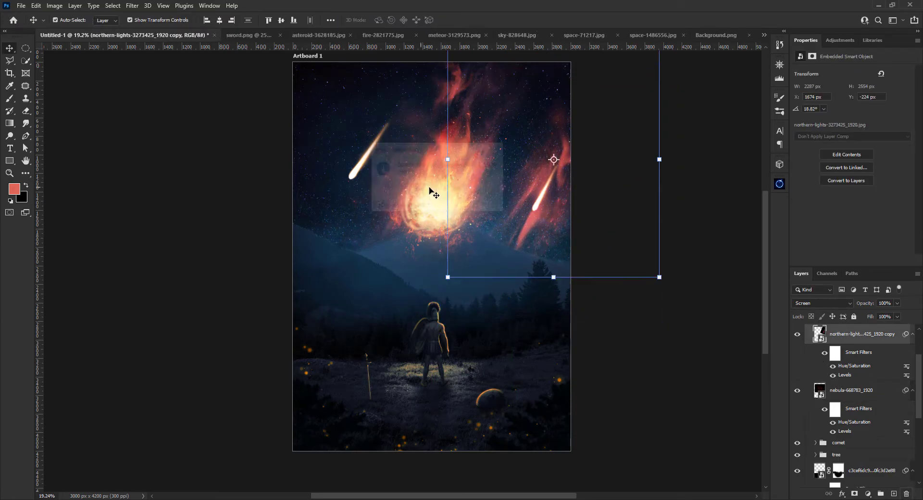
pyautogui.press('b')
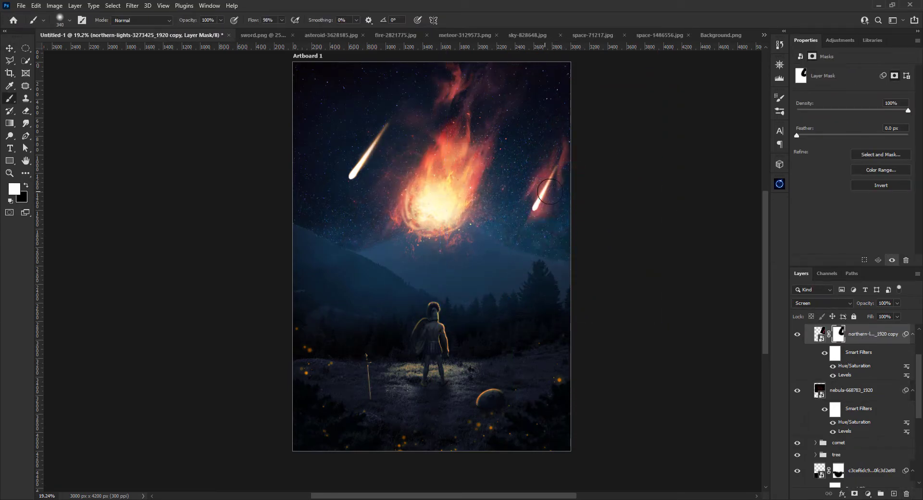
pyautogui.click(819, 333)
pyautogui.doubleClick(854, 365)
pyautogui.press('Return')
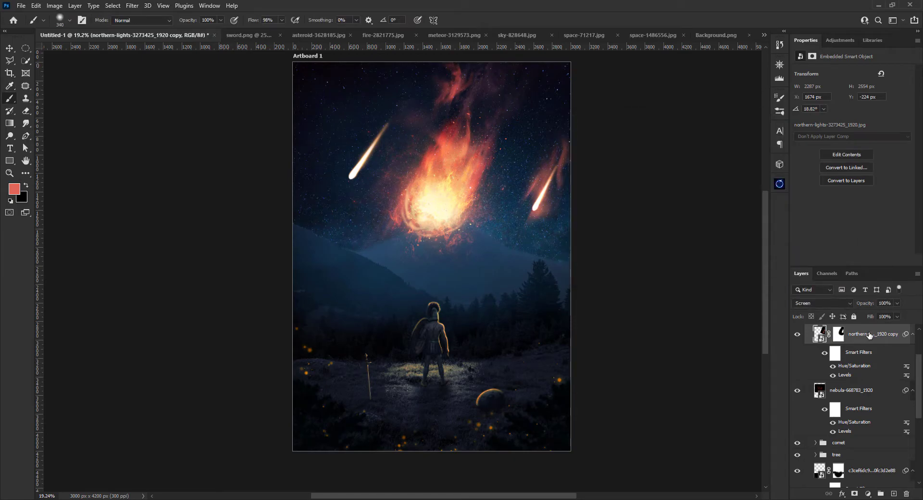
# Duplicate the red wisp and move it toward the left shooting star, trying then cancelling a warp.
pyautogui.press('v')
pyautogui.moveTo(384, 180); pyautogui.dragTo(386, 183)
pyautogui.moveTo(363, 148); pyautogui.dragTo(373, 124)
pyautogui.scroll(1, 373, 124)
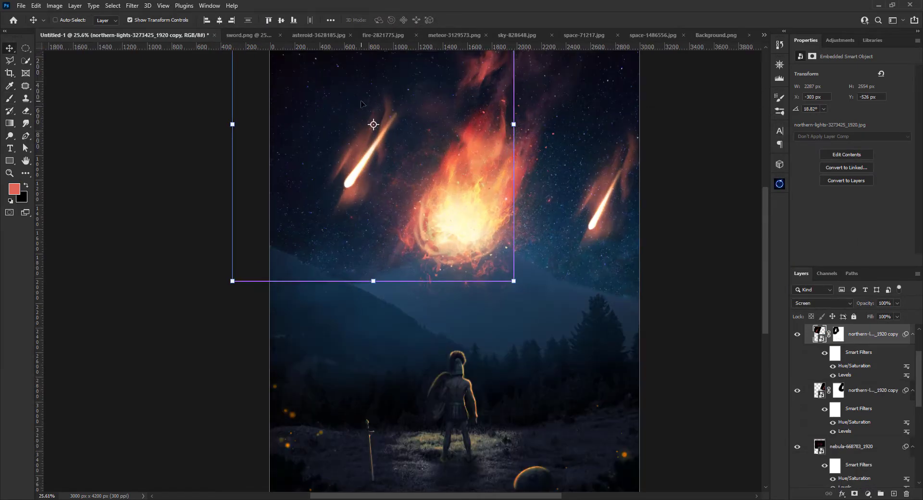
pyautogui.rightClick(856, 334)
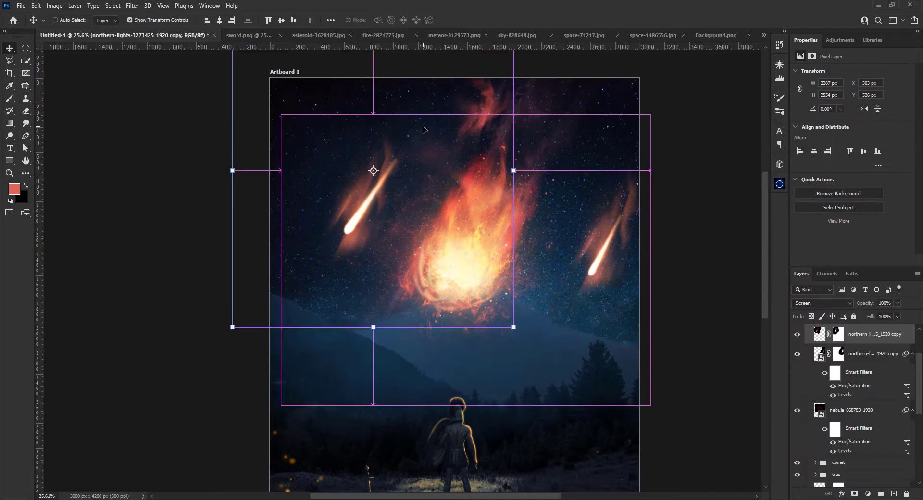
pyautogui.moveTo(515, 59); pyautogui.dragTo(743, 223)
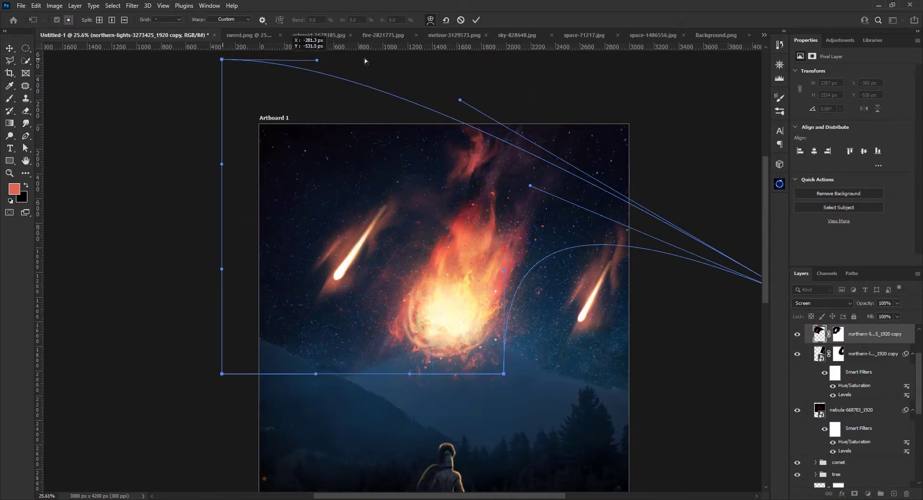
pyautogui.moveTo(221, 59); pyautogui.dragTo(513, 59)
pyautogui.moveTo(222, 374); pyautogui.dragTo(315, 429)
pyautogui.moveTo(503, 374)
pyautogui.mouseDown()
pyautogui.moveTo(363, 259)
pyautogui.moveTo(183, 266)
pyautogui.mouseUp()
pyautogui.press('Escape')
# Flip the wisp copy horizontally and rotate it into place beside the left star.
pyautogui.rightClick(365, 257)
pyautogui.click(370, 266)
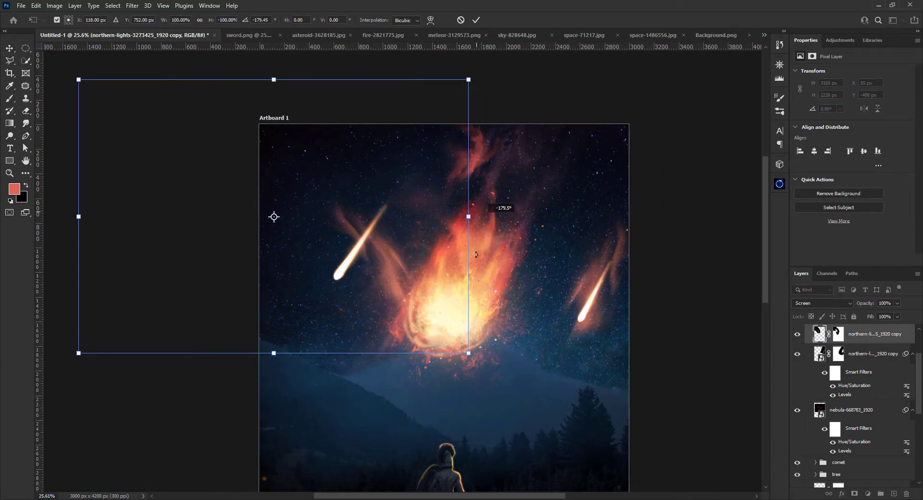
pyautogui.moveTo(500, 209); pyautogui.dragTo(376, 241)
pyautogui.scroll(-3, 376, 240)
pyautogui.scroll(2, 856, 368)
pyautogui.press('Return')
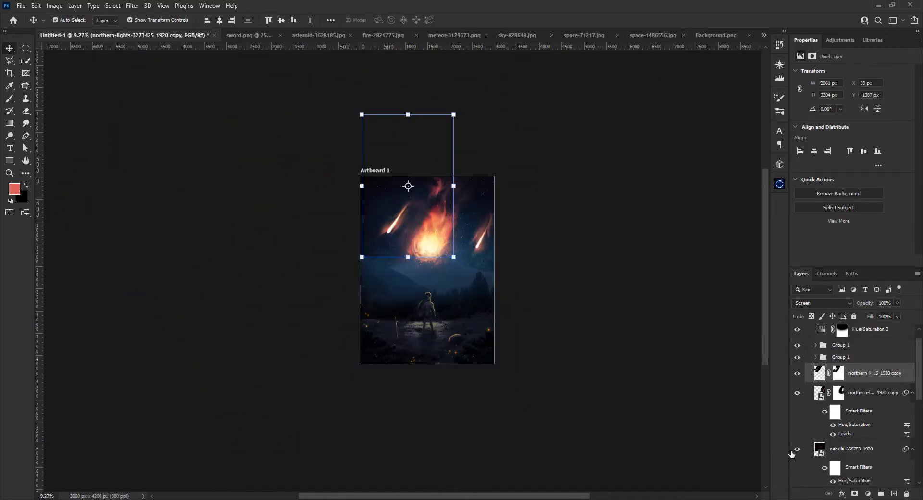
# Select layers from the wisps down through the comet group, ending on Hue/Saturation 2.
pyautogui.keyDown('shift'); pyautogui.click(820, 449); pyautogui.keyUp('shift')
pyautogui.scroll(-3, 853, 366)
pyautogui.keyDown('shift'); pyautogui.click(847, 376); pyautogui.keyUp('shift')
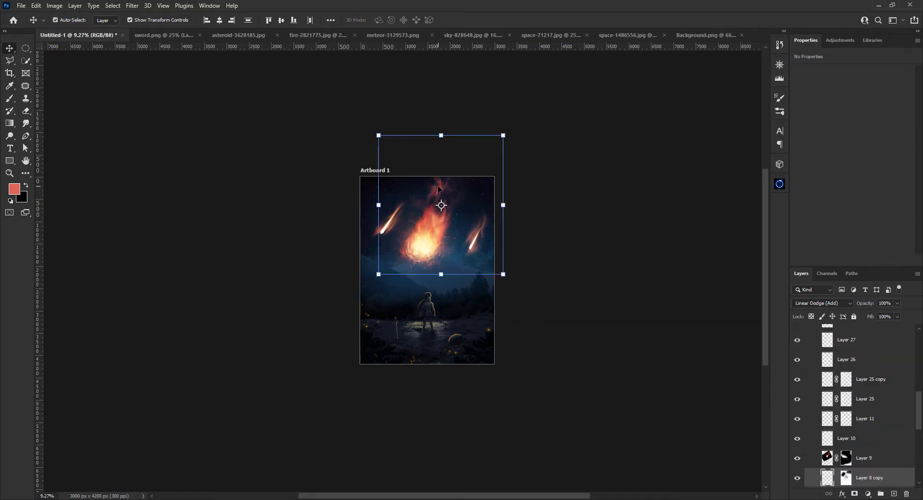
pyautogui.click(840, 480)
pyautogui.click(861, 429)
pyautogui.scroll(3, 441, 181)
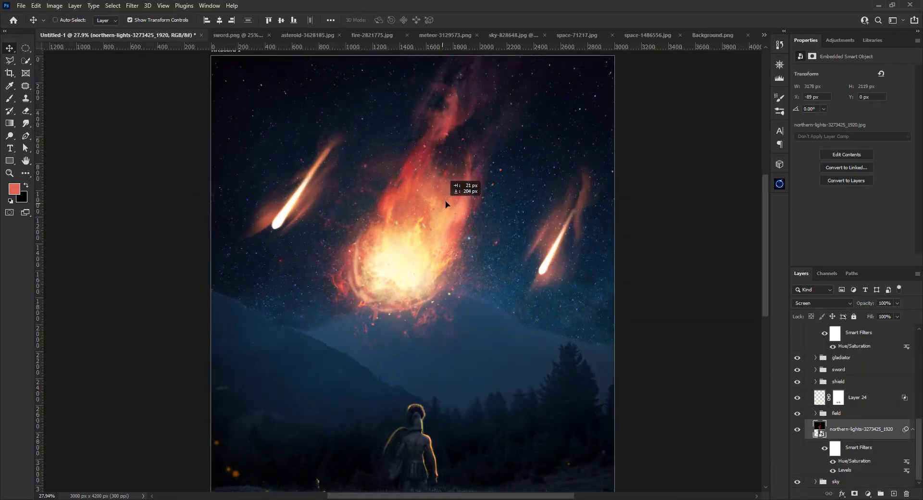
pyautogui.scroll(-4, 445, 200)
pyautogui.click(859, 346)
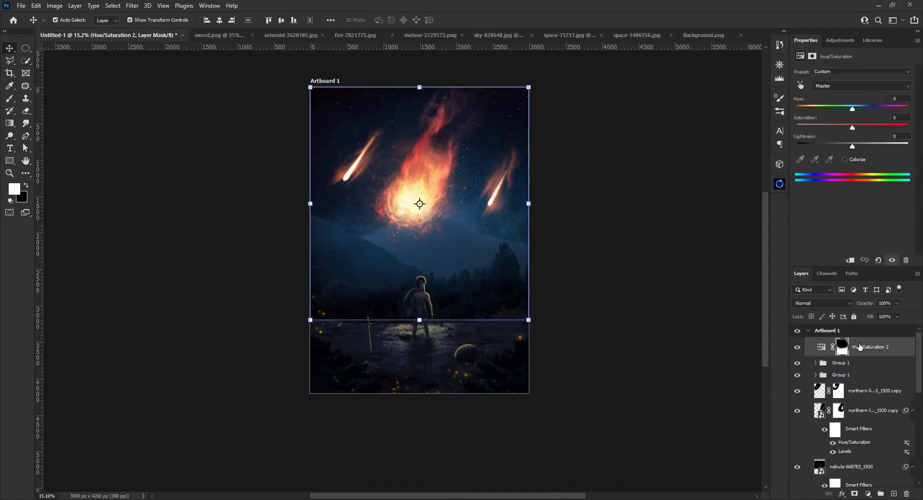
# Add a Color Balance layer shifting the midtones and shadows toward red and blue.
pyautogui.click(863, 492)
pyautogui.click(879, 399)
pyautogui.moveTo(839, 125); pyautogui.dragTo(846, 125)
pyautogui.moveTo(840, 91); pyautogui.dragTo(846, 92)
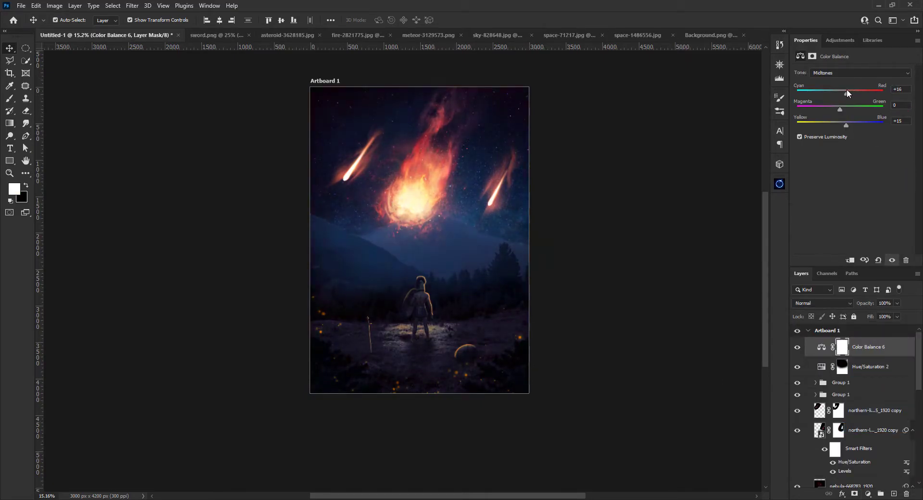
pyautogui.moveTo(840, 125); pyautogui.dragTo(840, 124)
pyautogui.moveTo(839, 93); pyautogui.dragTo(846, 94)
# Add a Selective Color layer, checking Yellows and Blues, and reduce red in the Blacks.
pyautogui.press('F2')
pyautogui.scroll(3, 546, 283)
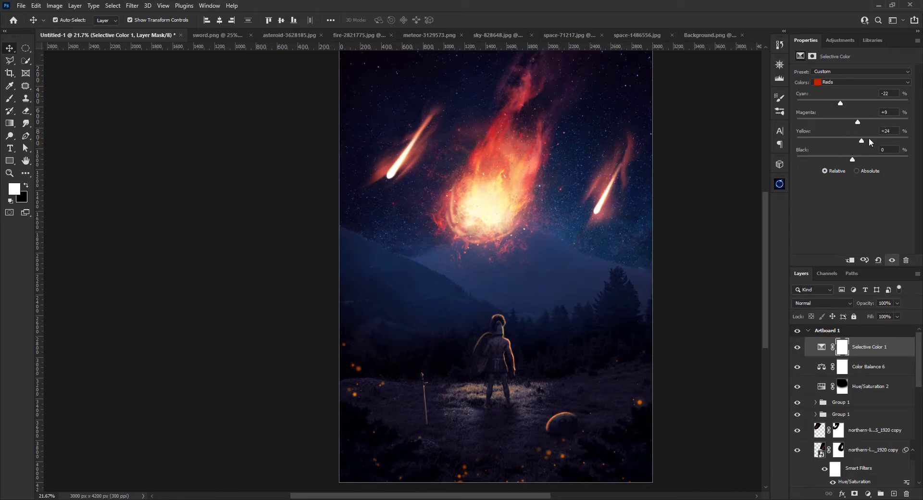
pyautogui.click(860, 82)
pyautogui.click(860, 91)
pyautogui.click(861, 81)
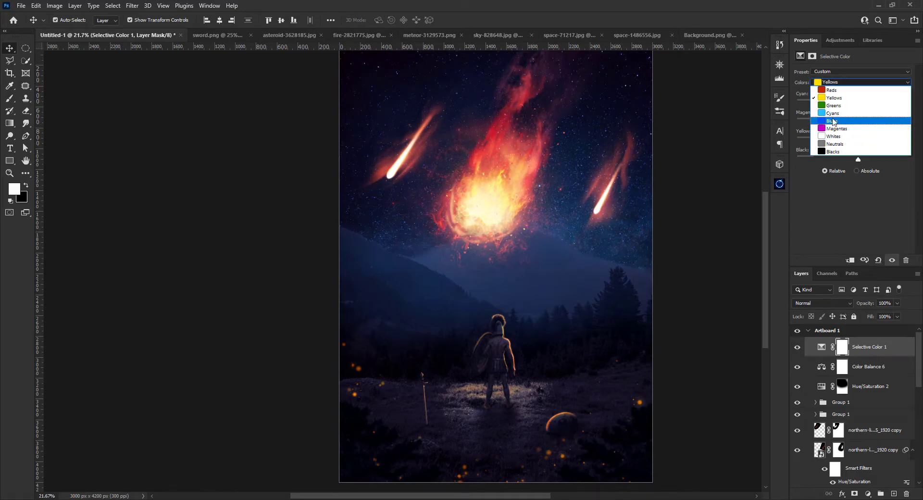
pyautogui.click(847, 123)
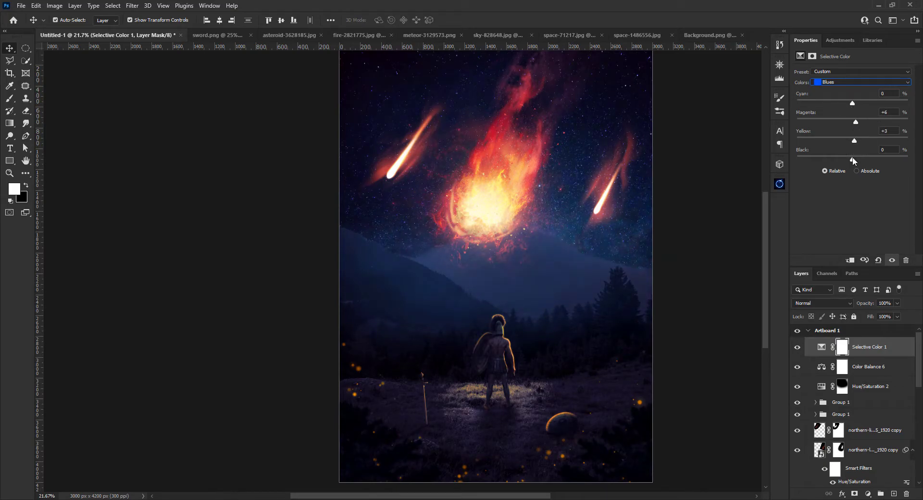
pyautogui.click(860, 82)
pyautogui.click(847, 159)
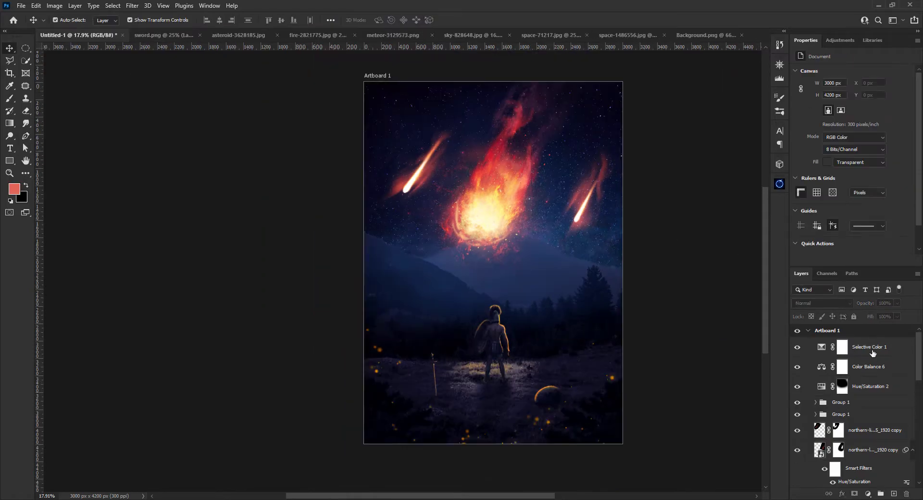
pyautogui.moveTo(852, 116); pyautogui.dragTo(850, 117)
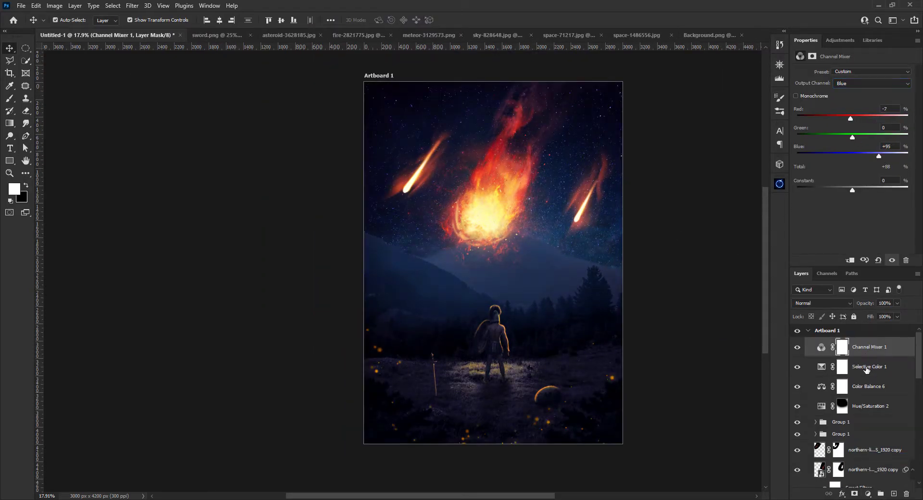
# Add a Gradient Map layer and shift its gradient colour stop along the bar.
pyautogui.click(868, 494)
pyautogui.click(849, 75)
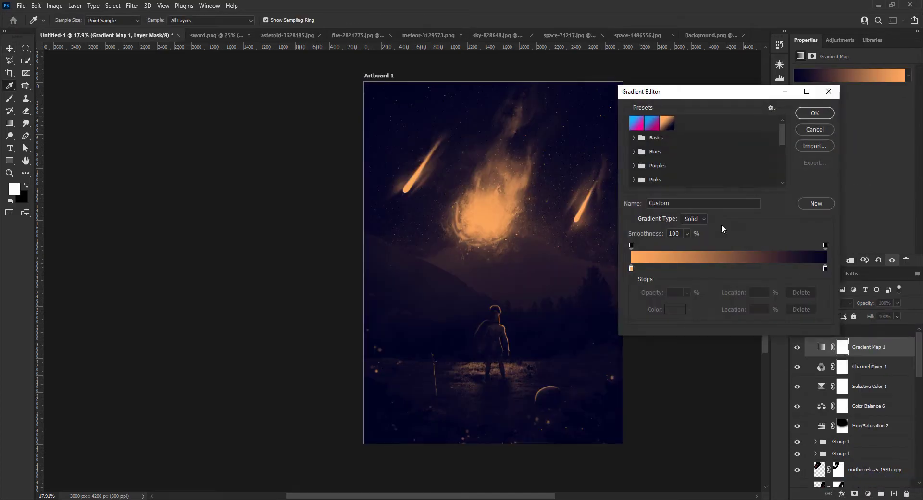
pyautogui.moveTo(631, 269); pyautogui.dragTo(752, 267)
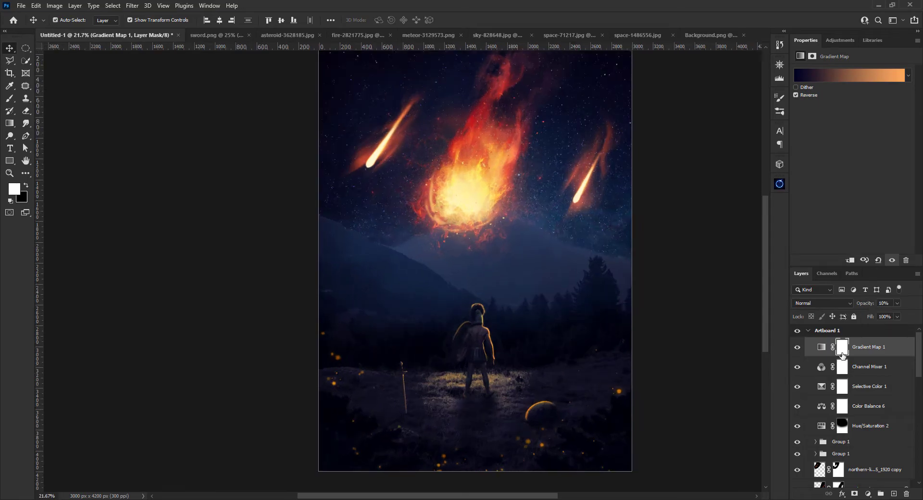
# Add a Brightness/Contrast layer with contrast 12 and a brightening Curves layer.
pyautogui.click(868, 494)
pyautogui.click(871, 354)
pyautogui.moveTo(852, 117)
pyautogui.mouseDown()
pyautogui.moveTo(860, 118)
pyautogui.moveTo(859, 99)
pyautogui.moveTo(878, 120)
pyautogui.moveTo(865, 136)
pyautogui.mouseUp()
pyautogui.click(868, 494)
pyautogui.click(871, 375)
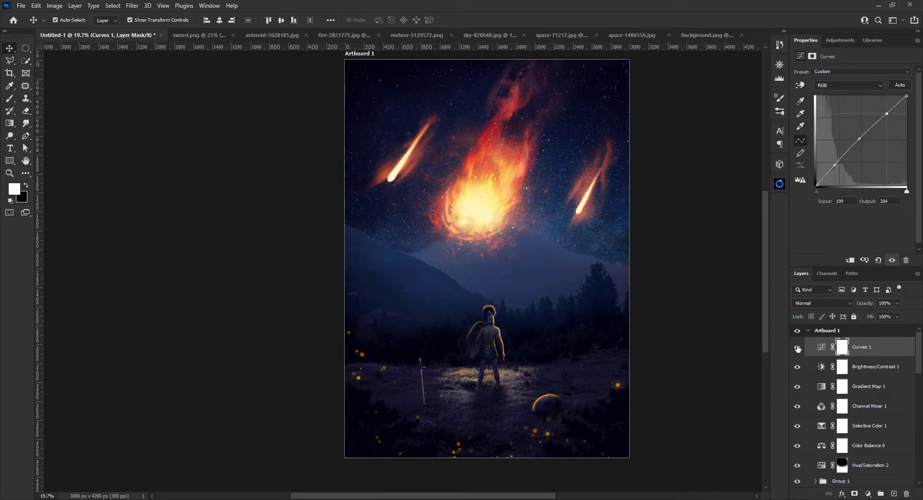
pyautogui.scroll(-1, 625, 302)
# Add a Crisp_Warm Color Lookup layer at 7% opacity and bring up the Oniric glow panel.
pyautogui.click(868, 494)
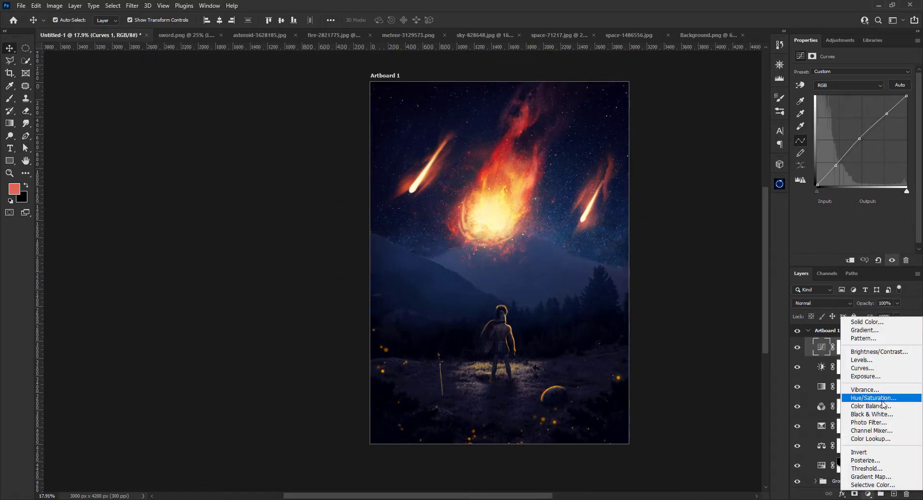
pyautogui.click(861, 404)
pyautogui.press('Down')
pyautogui.press('Down')
pyautogui.press('Down')
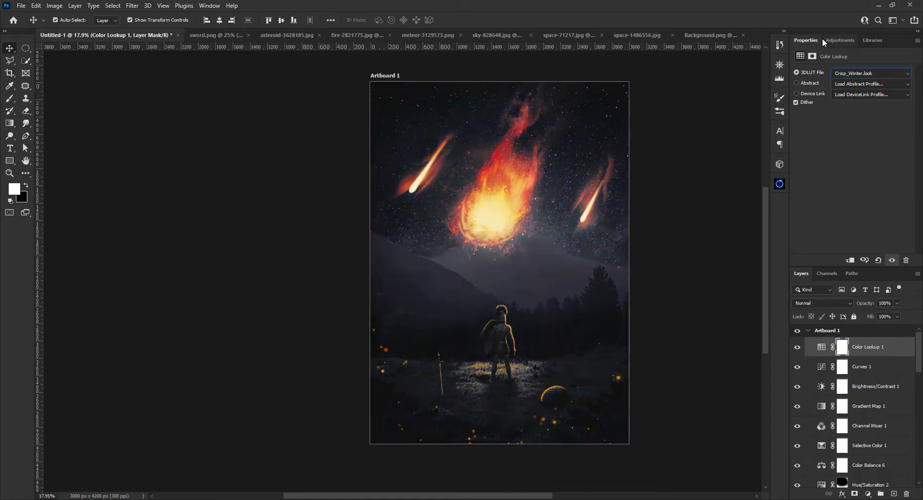
pyautogui.moveTo(860, 304); pyautogui.dragTo(865, 306)
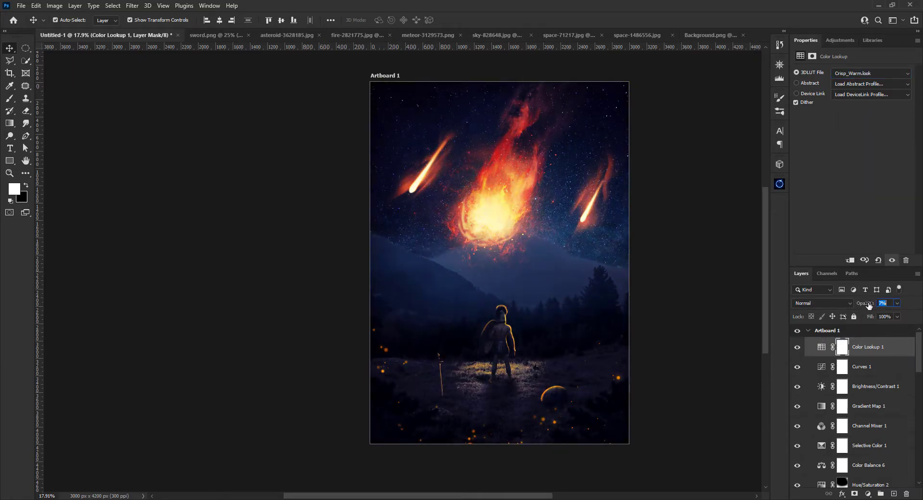
pyautogui.click(867, 494)
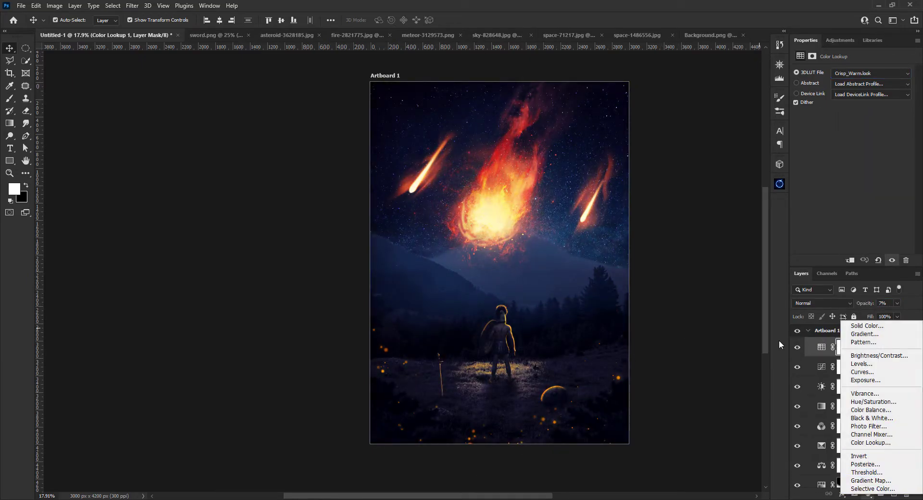
pyautogui.click(780, 184)
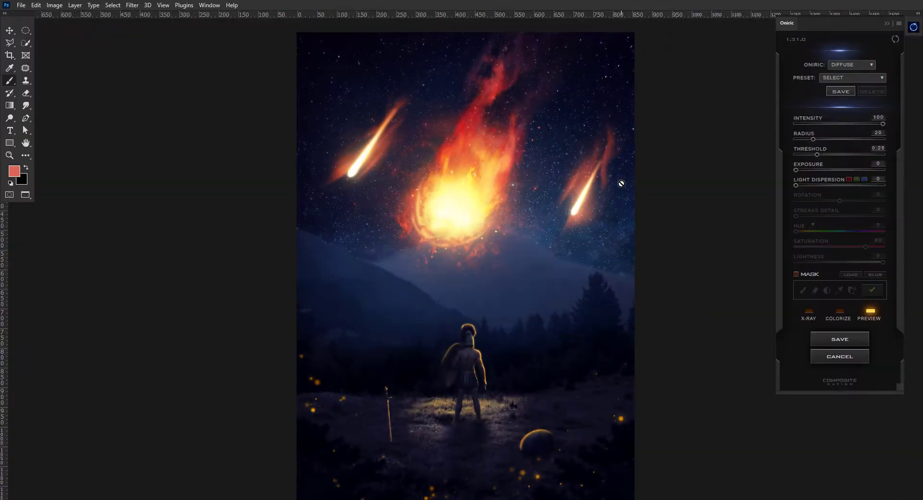
# Generate the Oniric Diffuse glow layer over the composite.
pyautogui.click(840, 339)
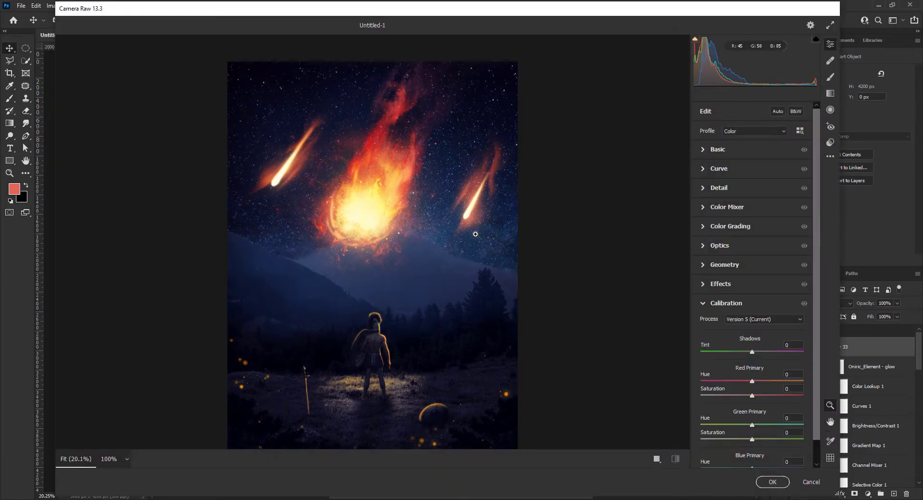
# Warm the temperature, lower exposure, lift shadows and whites, and soften clarity with slight dehaze.
pyautogui.moveTo(752, 187); pyautogui.dragTo(754, 187)
pyautogui.moveTo(752, 225); pyautogui.dragTo(750, 225)
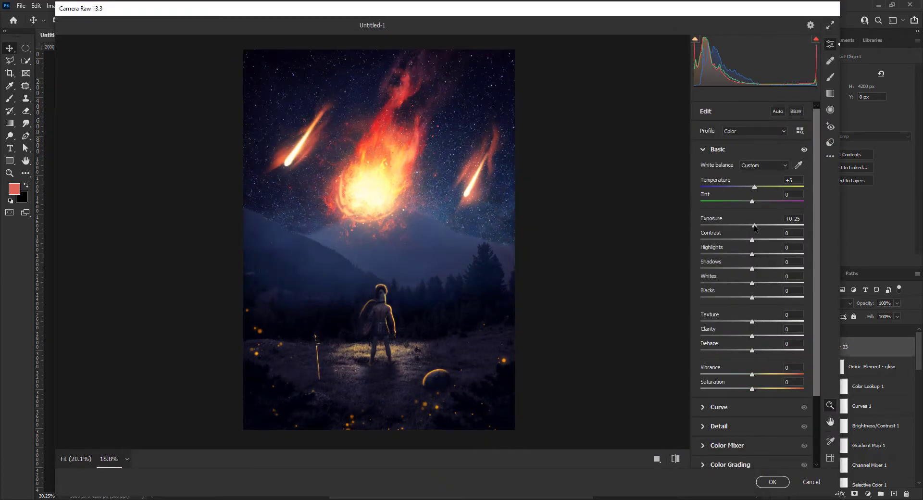
pyautogui.moveTo(764, 256)
pyautogui.mouseDown()
pyautogui.moveTo(757, 268)
pyautogui.moveTo(765, 286)
pyautogui.mouseUp()
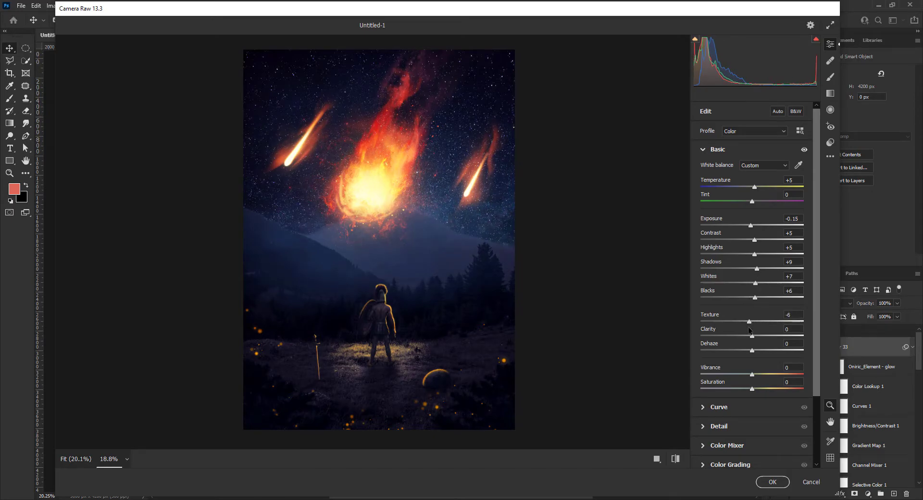
pyautogui.moveTo(751, 335); pyautogui.dragTo(753, 350)
pyautogui.scroll(-2, 770, 379)
# Lower the blue tone curve's top point and review the green and red curves.
pyautogui.click(709, 360)
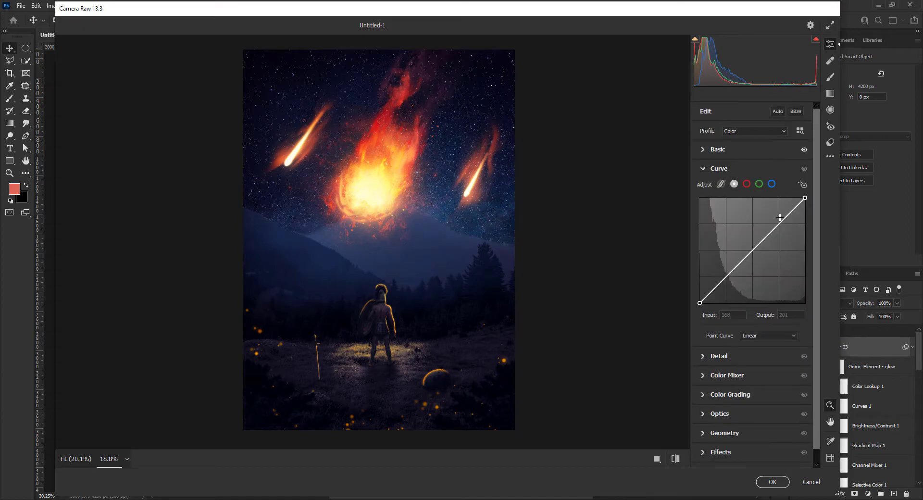
pyautogui.click(772, 184)
pyautogui.moveTo(805, 197); pyautogui.dragTo(803, 198)
pyautogui.click(759, 184)
pyautogui.click(746, 184)
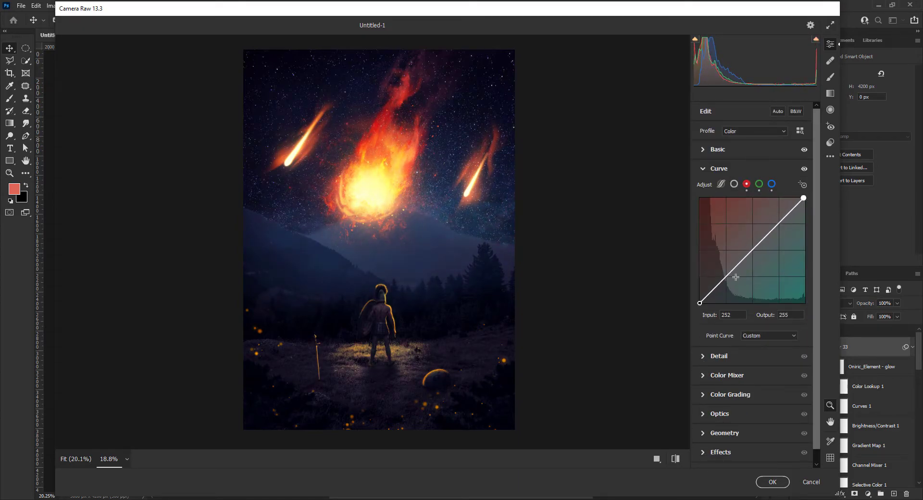
# Tint the shadows slightly blue and the midtones toward red with the Color Grading wheels.
pyautogui.click(719, 356)
pyautogui.click(727, 288)
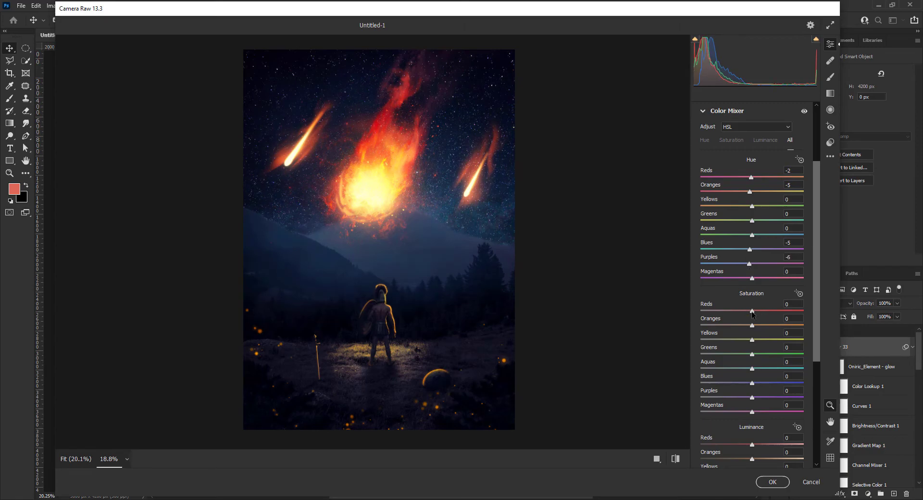
pyautogui.click(726, 111)
pyautogui.click(748, 241)
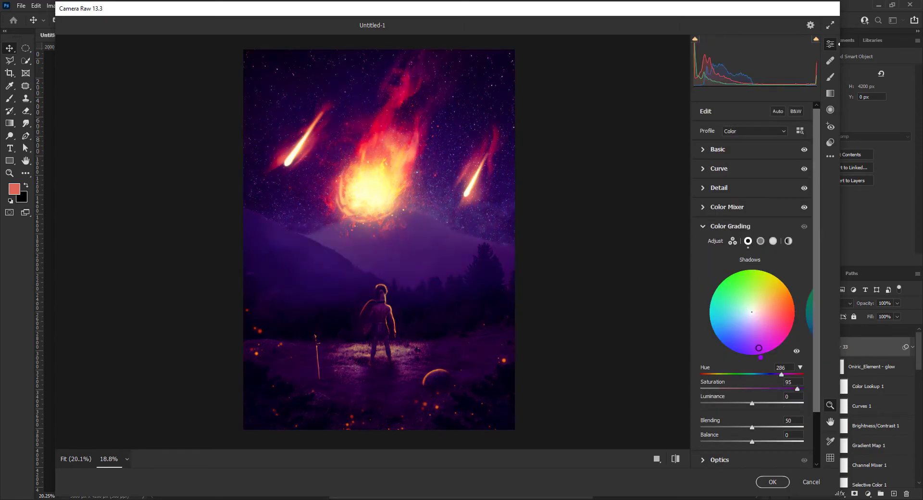
pyautogui.moveTo(748, 313); pyautogui.dragTo(766, 374)
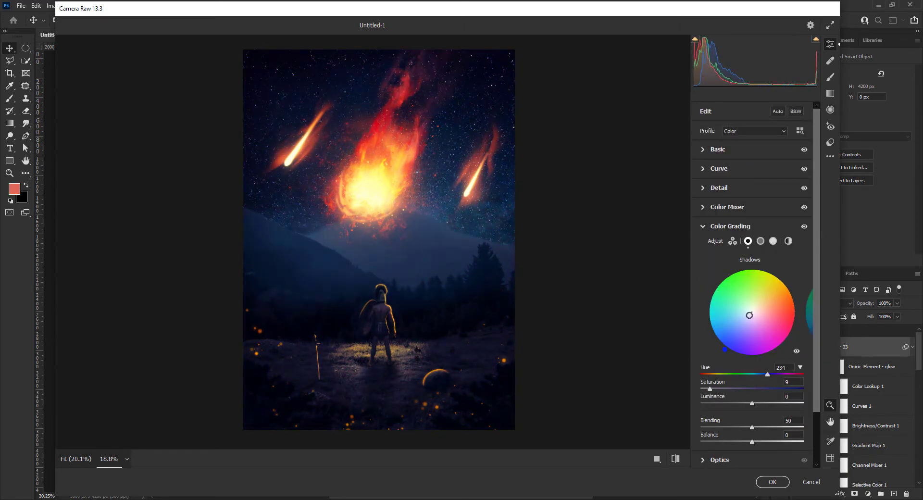
pyautogui.click(804, 226)
pyautogui.click(803, 226)
pyautogui.click(760, 241)
pyautogui.moveTo(751, 312); pyautogui.dragTo(761, 314)
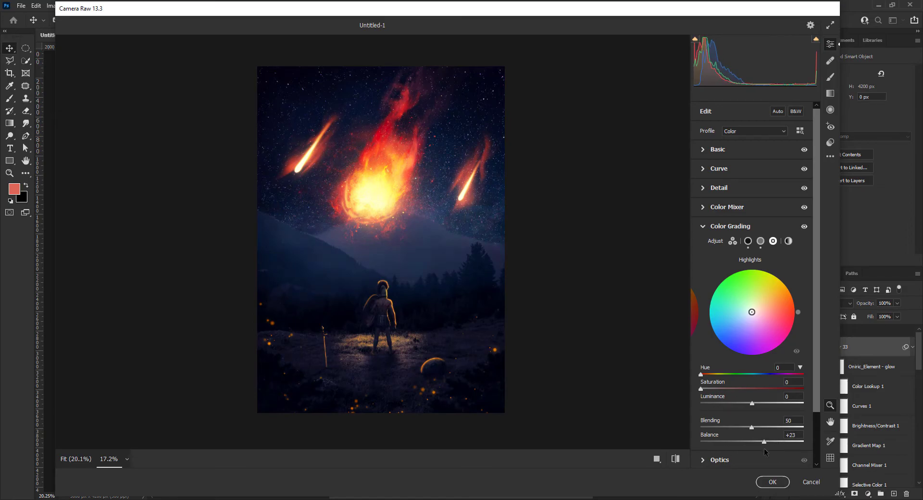
# Boost red primary saturation, reduce green primary saturation in Calibration, and apply the grade.
pyautogui.click(703, 226)
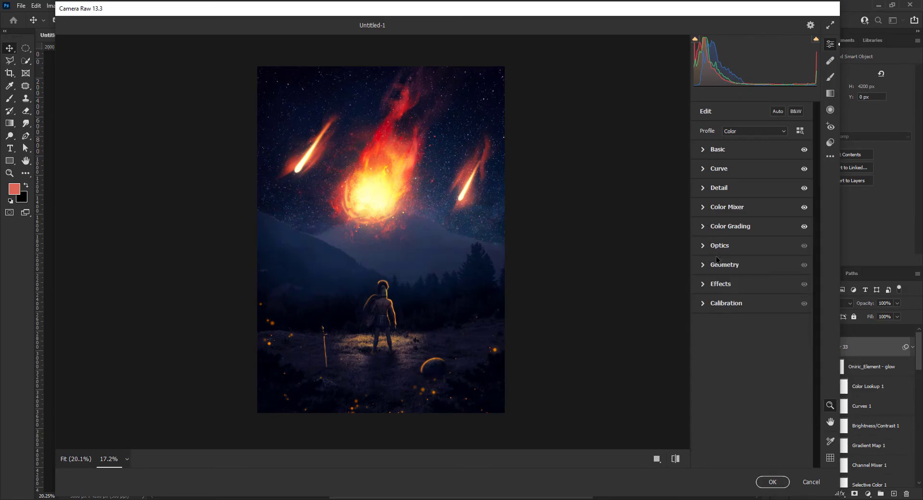
pyautogui.click(703, 264)
pyautogui.click(703, 264)
pyautogui.click(703, 285)
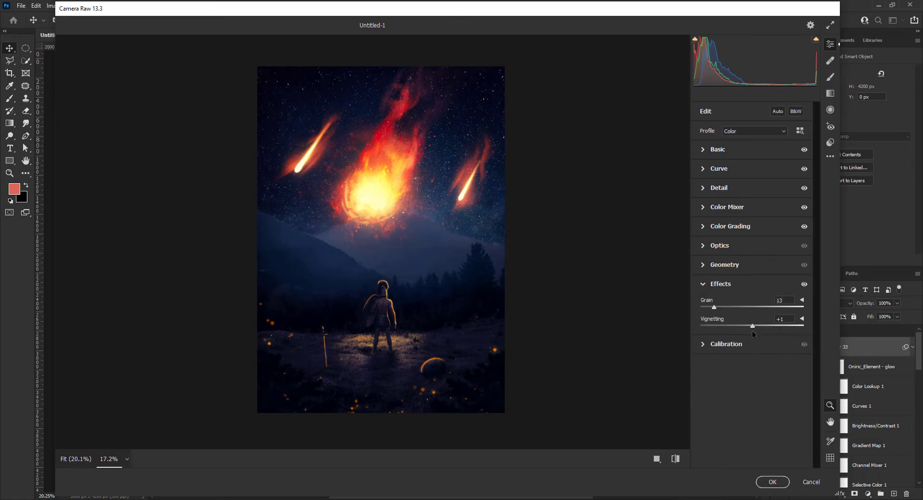
pyautogui.click(703, 283)
pyautogui.click(703, 303)
pyautogui.moveTo(752, 372); pyautogui.dragTo(762, 372)
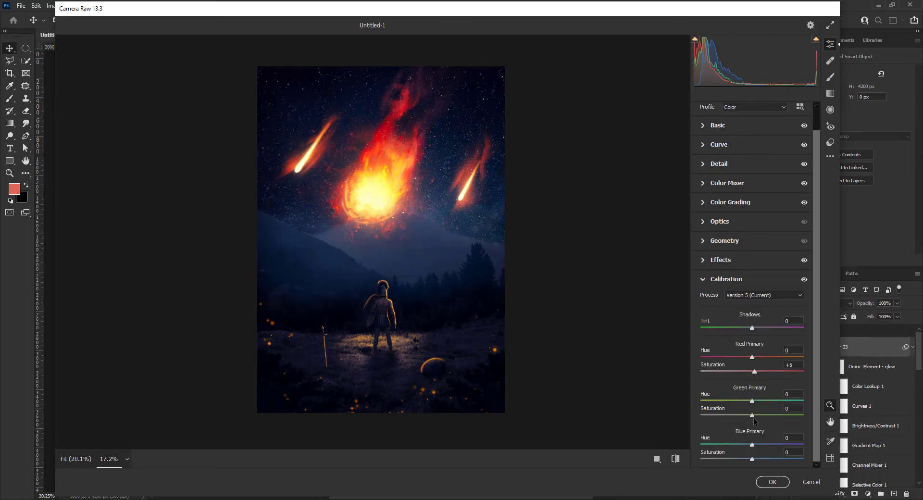
pyautogui.moveTo(753, 418); pyautogui.dragTo(748, 417)
pyautogui.click(773, 480)
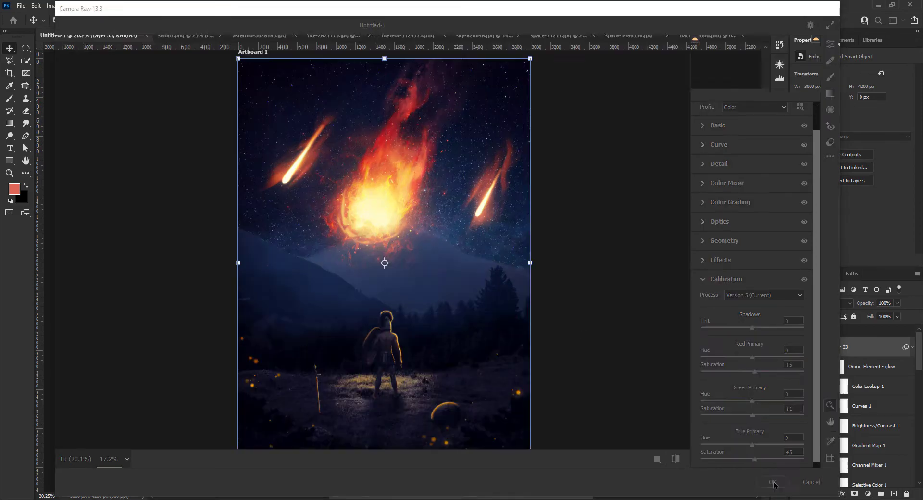
# Stamp visible layers into a desaturated Layer 34 and apply a High Pass filter.
pyautogui.hotkey('ctrl', 'shift', 'alt', 'e')
pyautogui.hotkey('ctrl', 'shift', 'u')
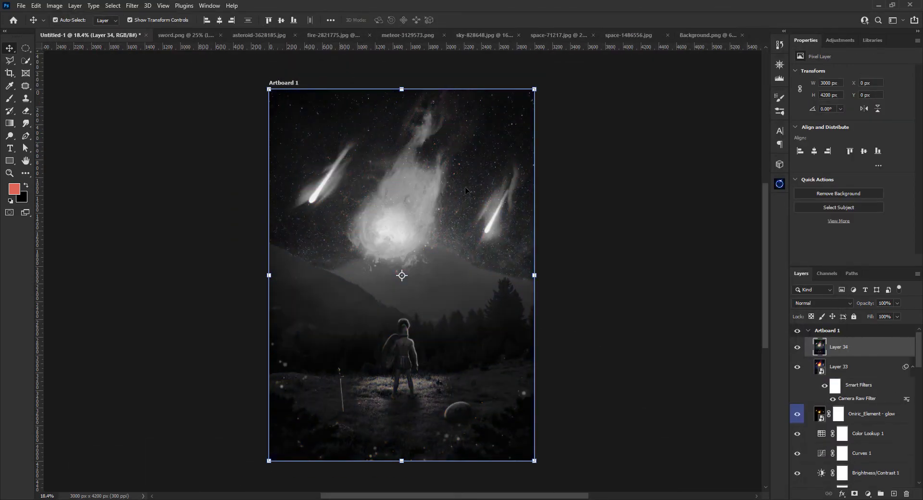
pyautogui.click(132, 5)
pyautogui.click(269, 219)
pyautogui.press('Return')
# Blend the high-pass Layer 34 in Overlay mode at 42% opacity.
pyautogui.click(822, 303)
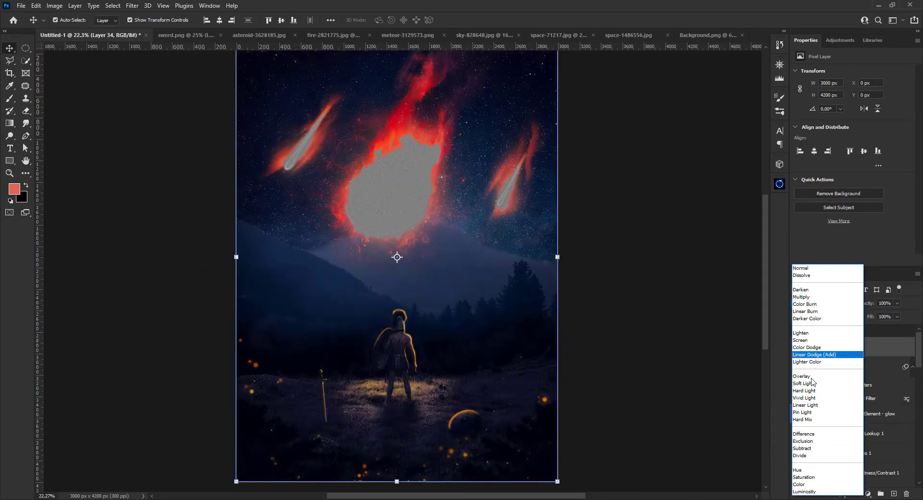
pyautogui.click(813, 355)
pyautogui.scroll(2, 482, 230)
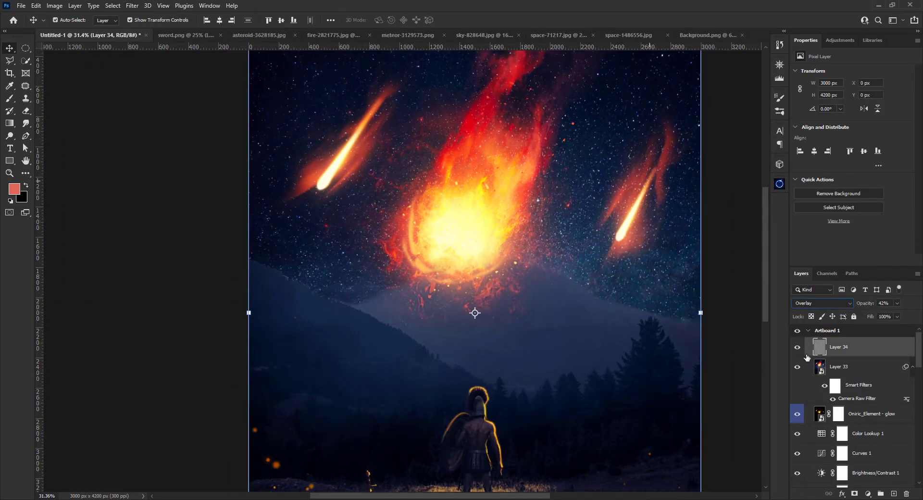
pyautogui.scroll(-3, 641, 230)
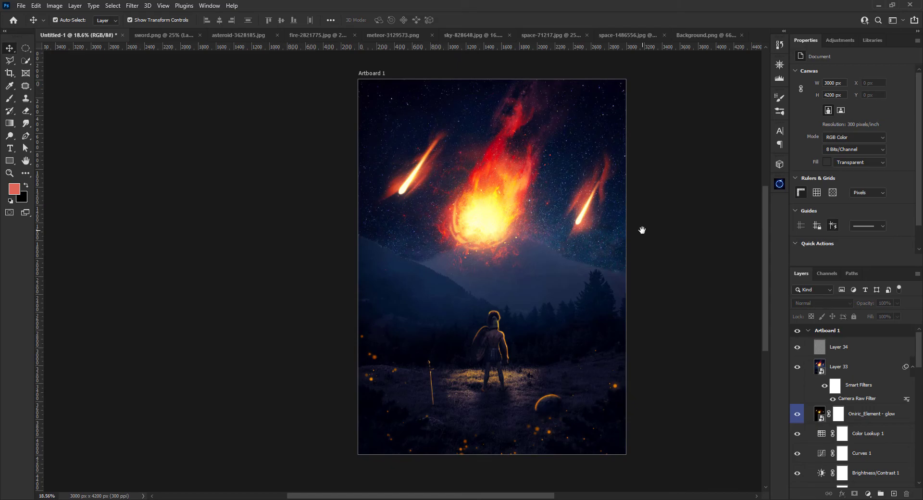
pyautogui.scroll(1, 642, 226)
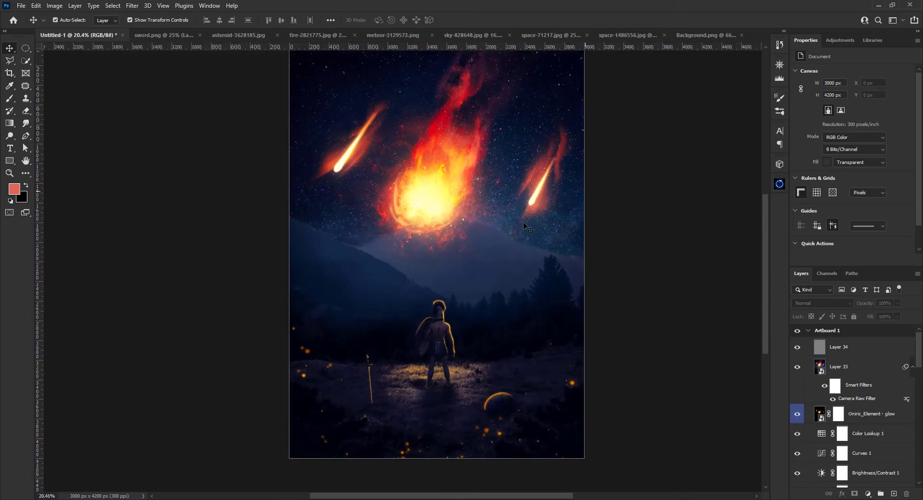